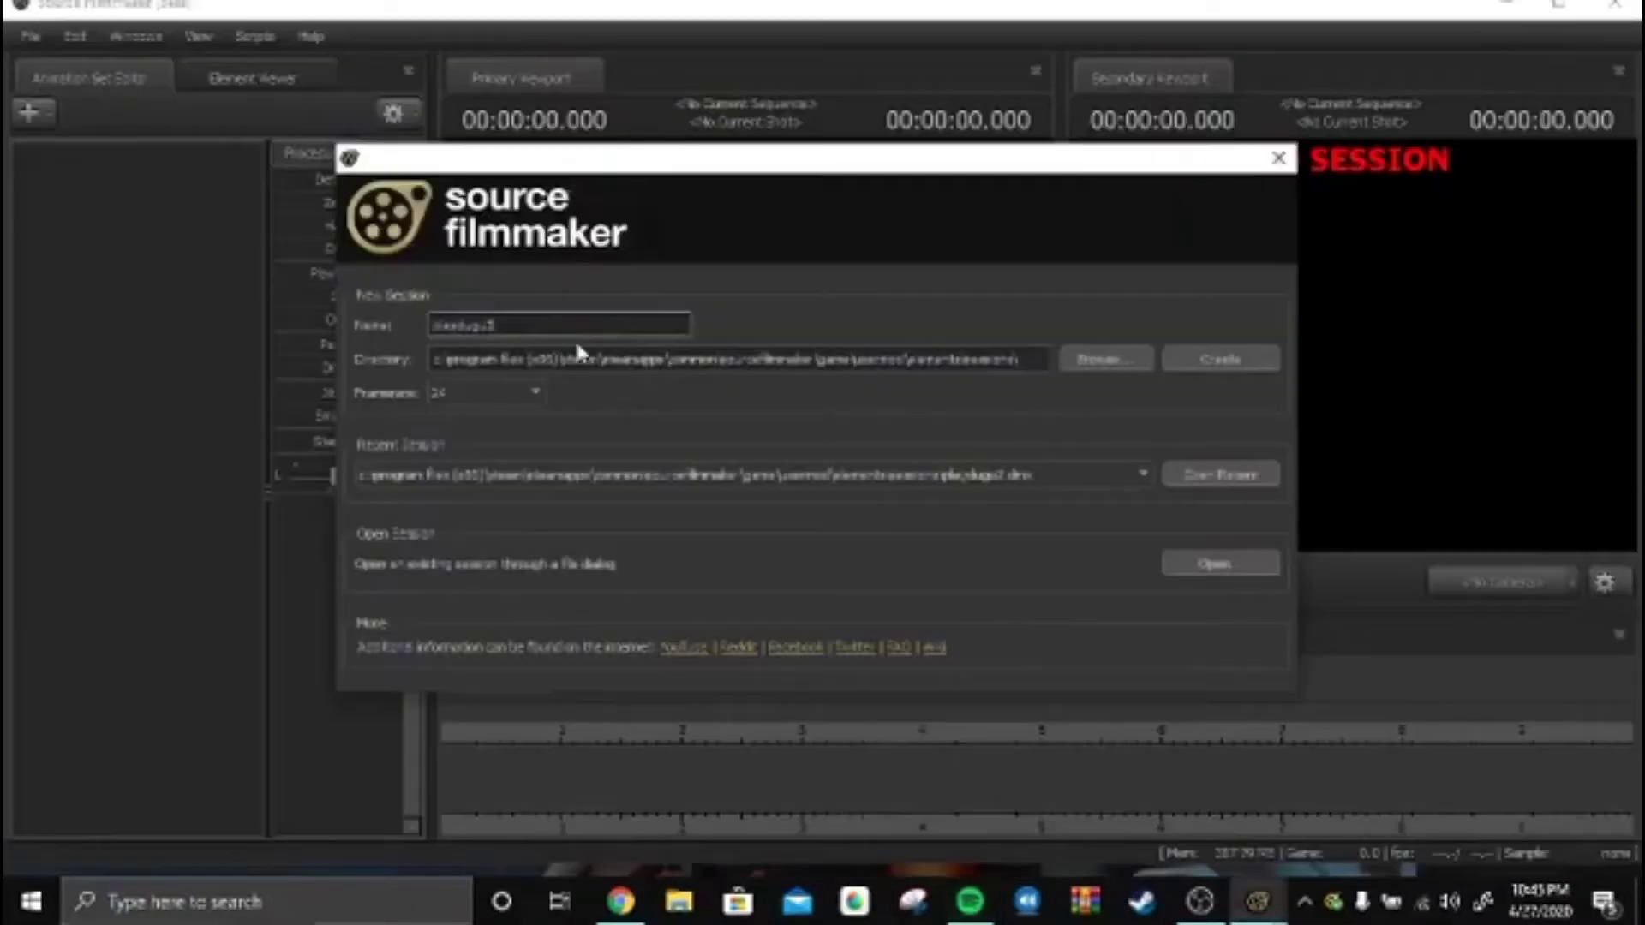
Step: Create a new session and load a .bsp map from the Primary Viewport's Load Map
click(1220, 358)
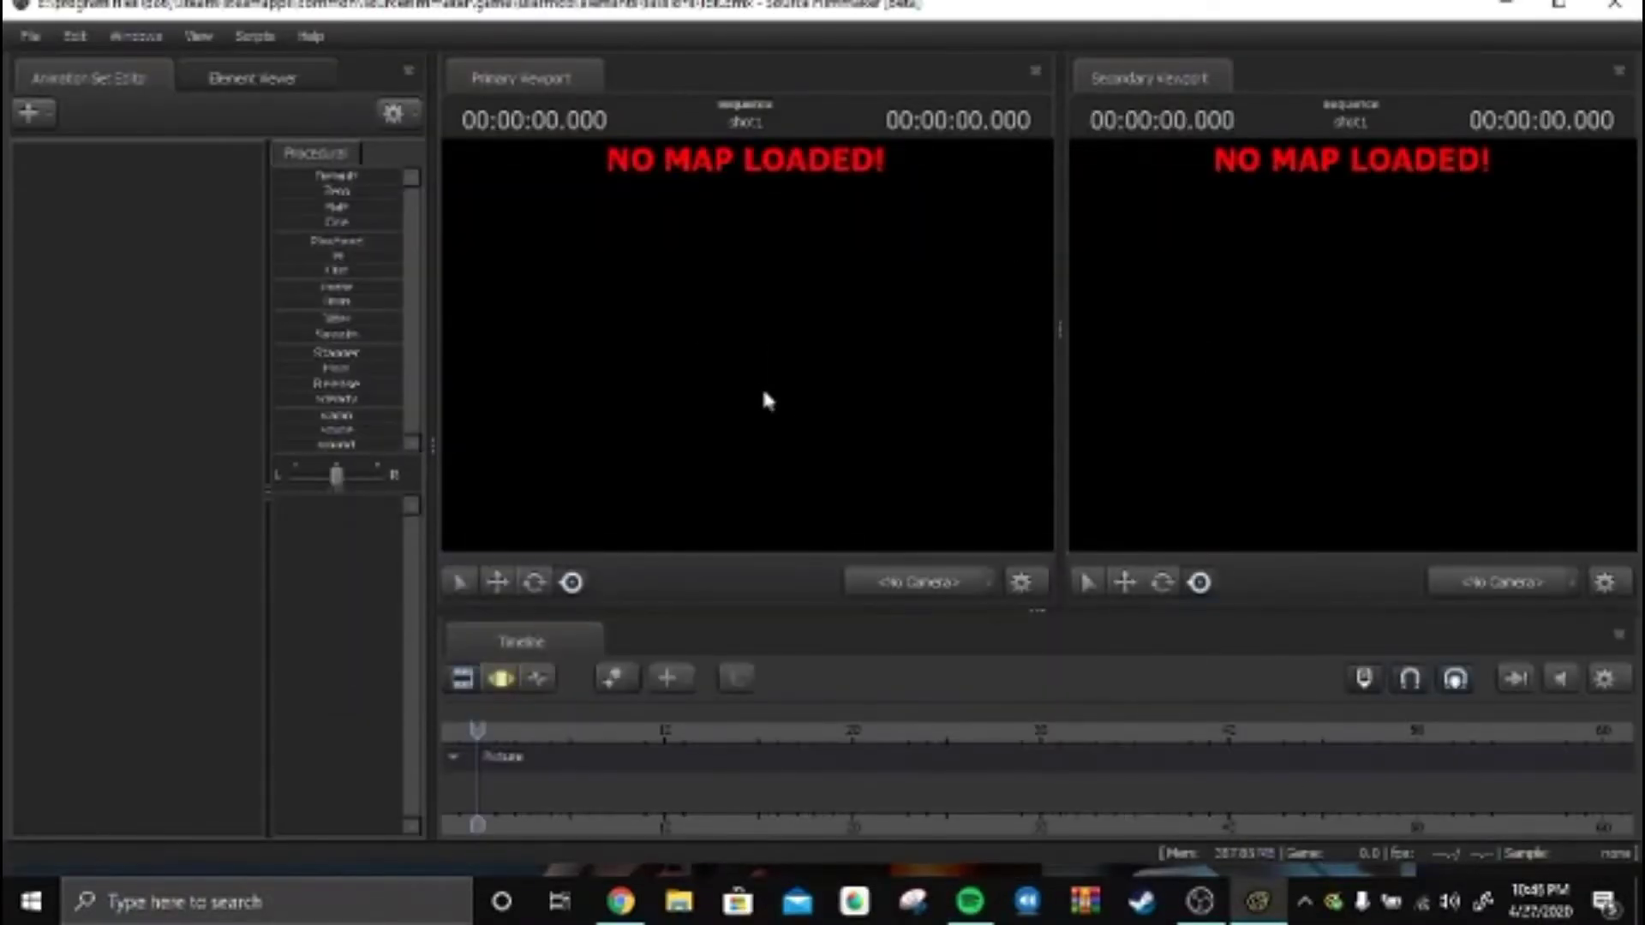
right_click(846, 364)
click(771, 498)
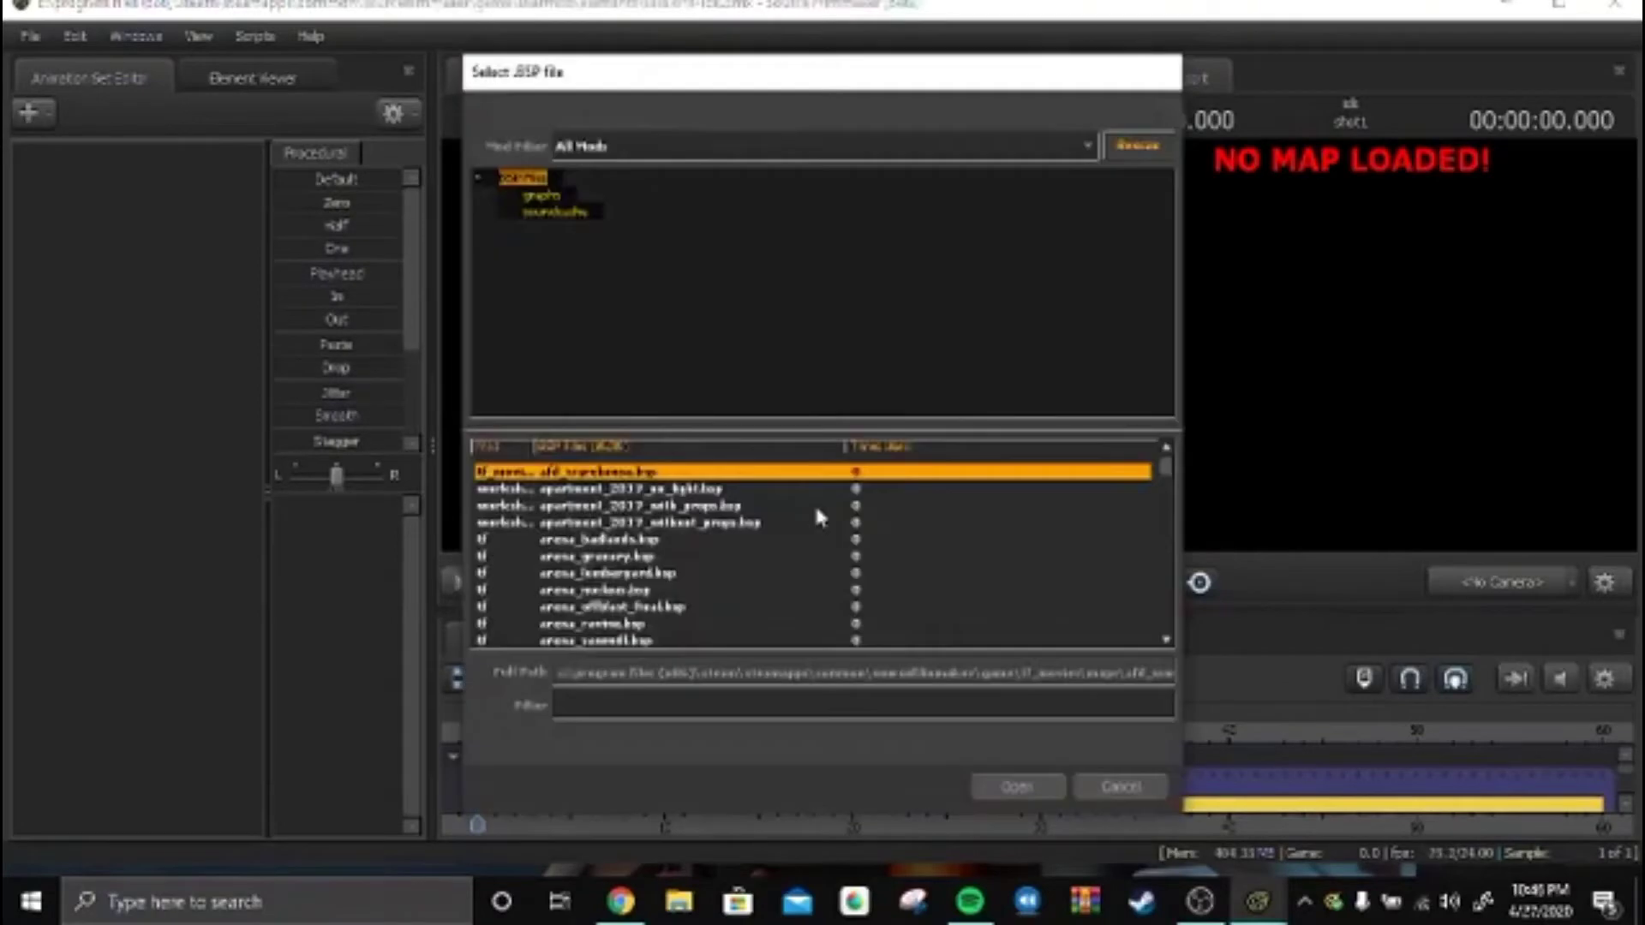
double_click(814, 505)
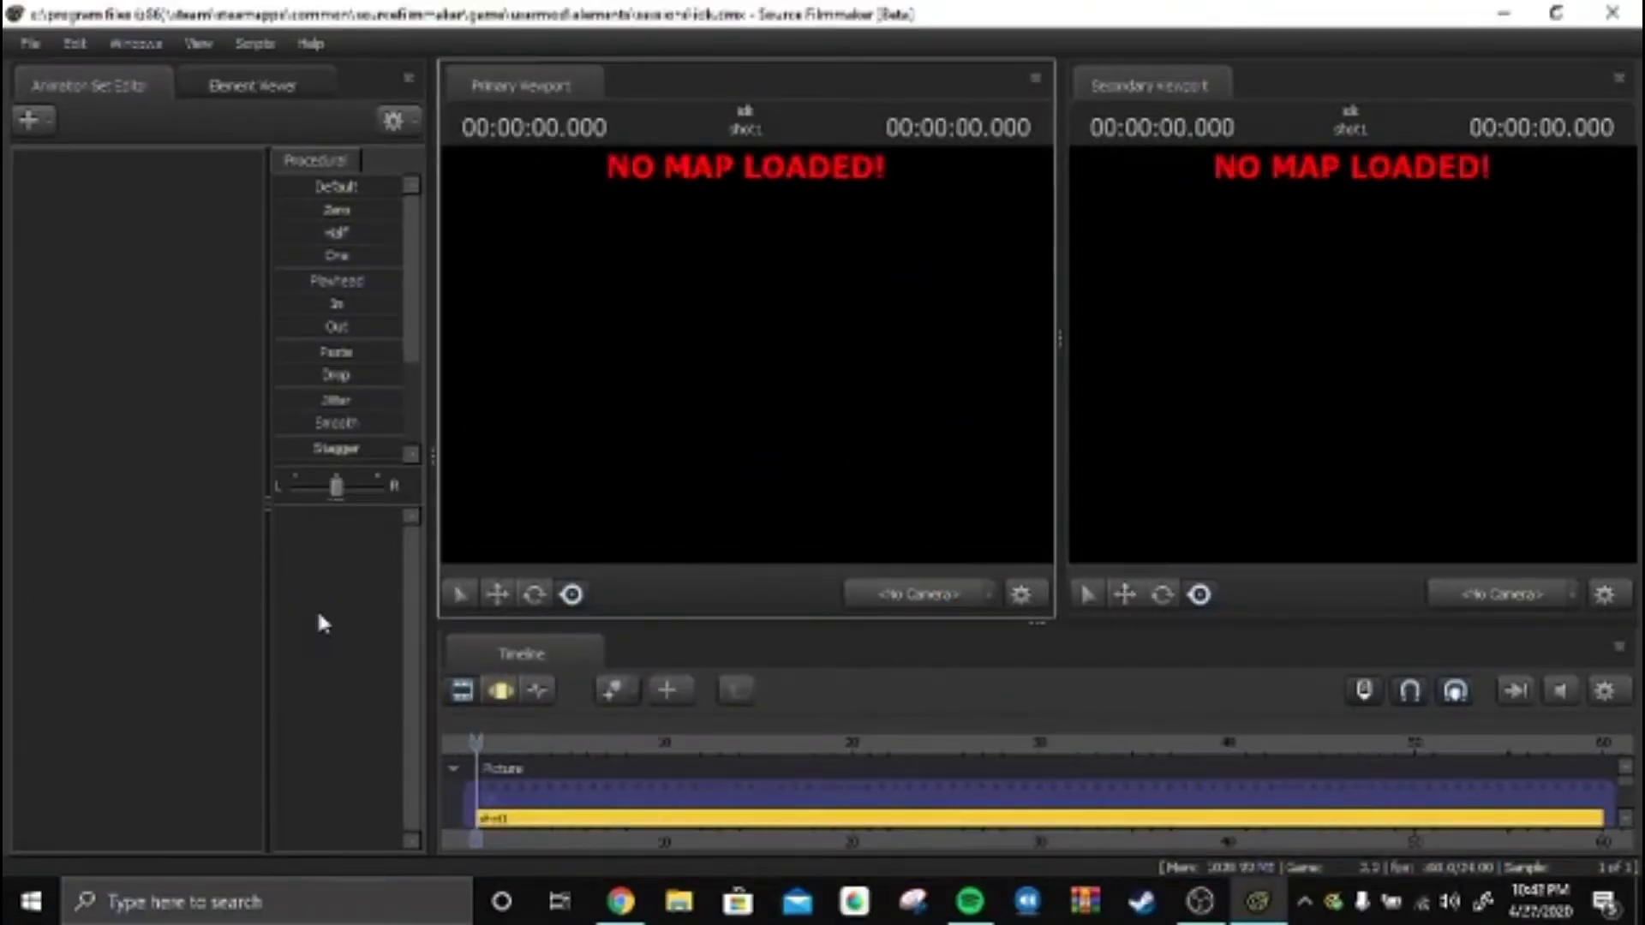
Step: Close Progressive Refinement, fly to a neon street corner, and show the Work Camera in the Secondary Viewport
right_click(766, 382)
click(824, 514)
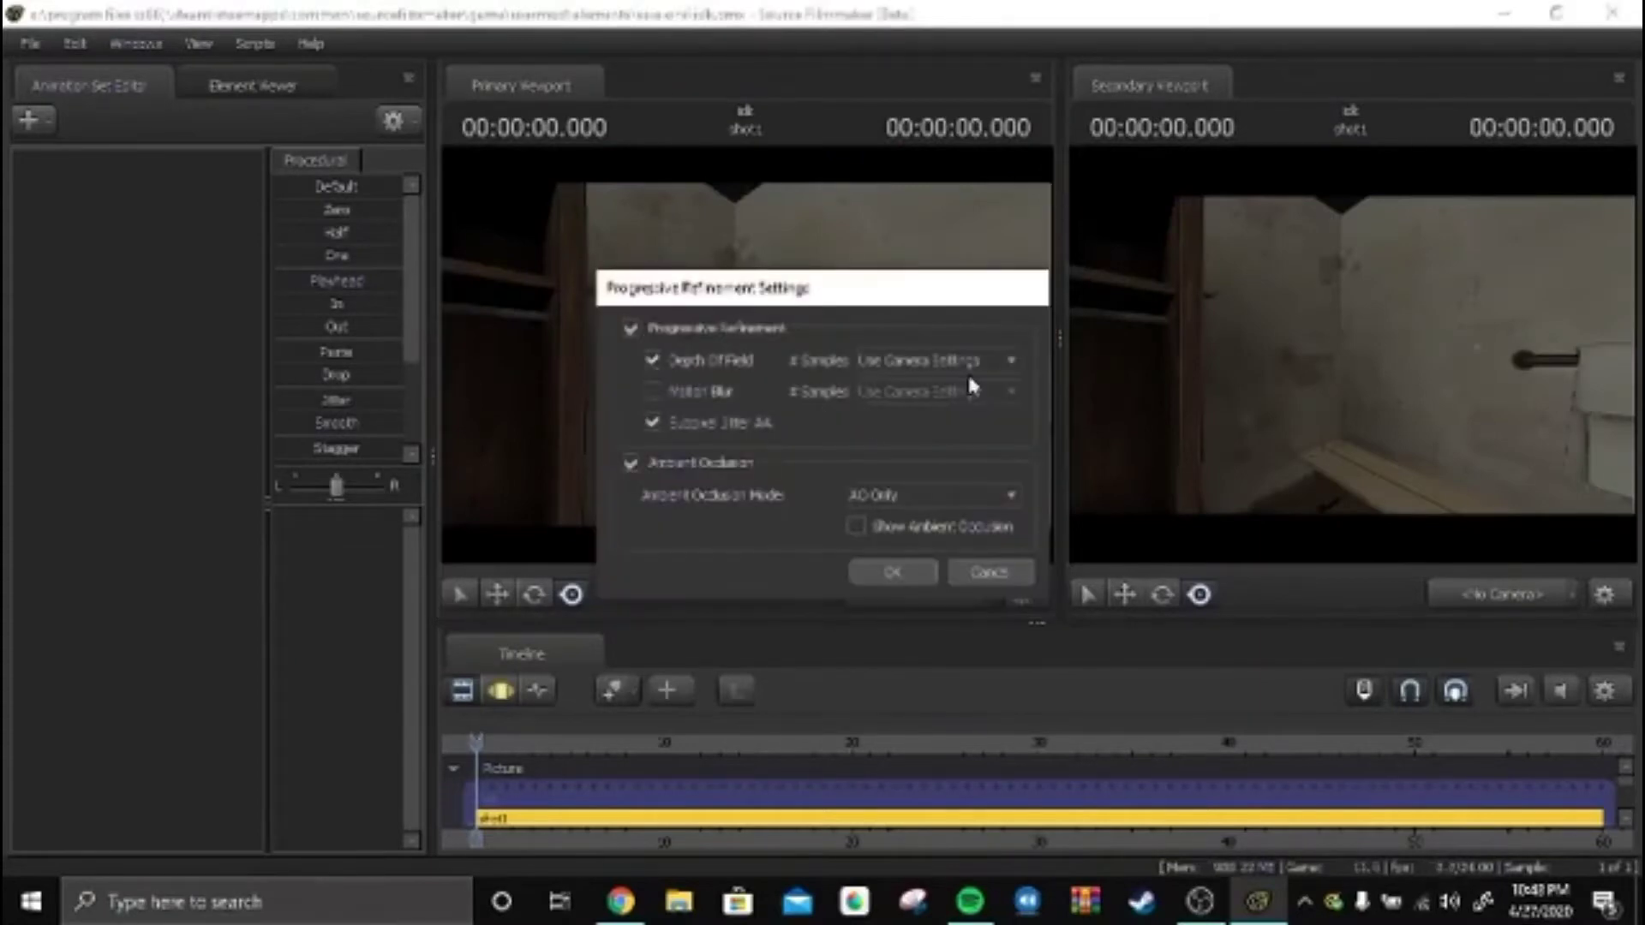
click(893, 573)
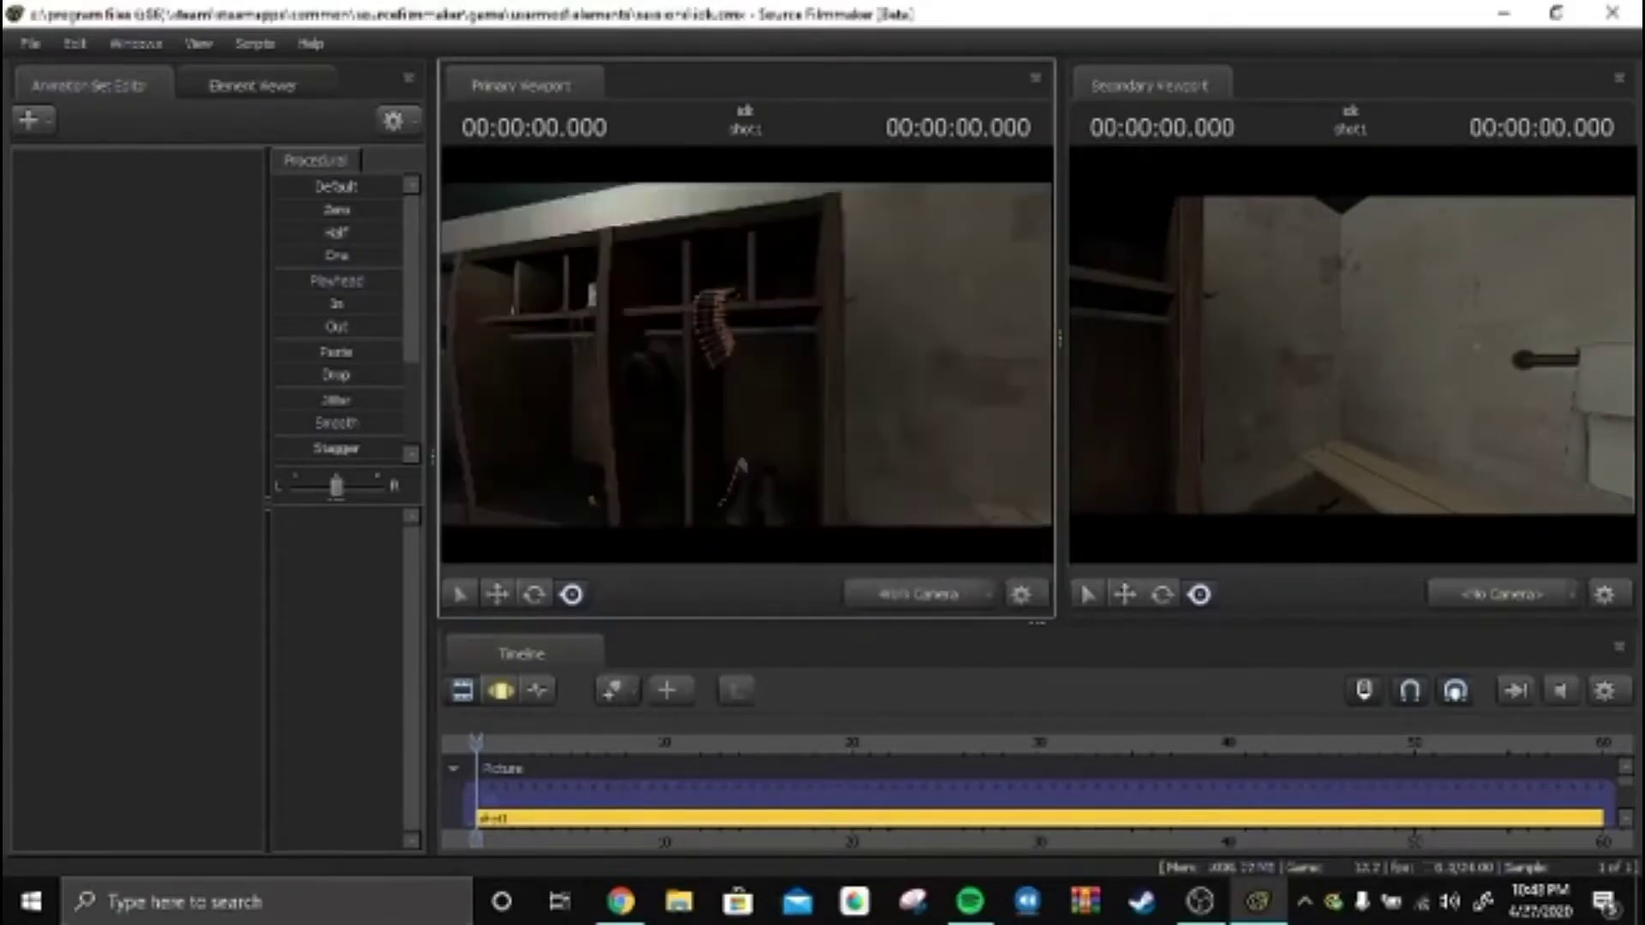
drag(745, 354, 750, 367)
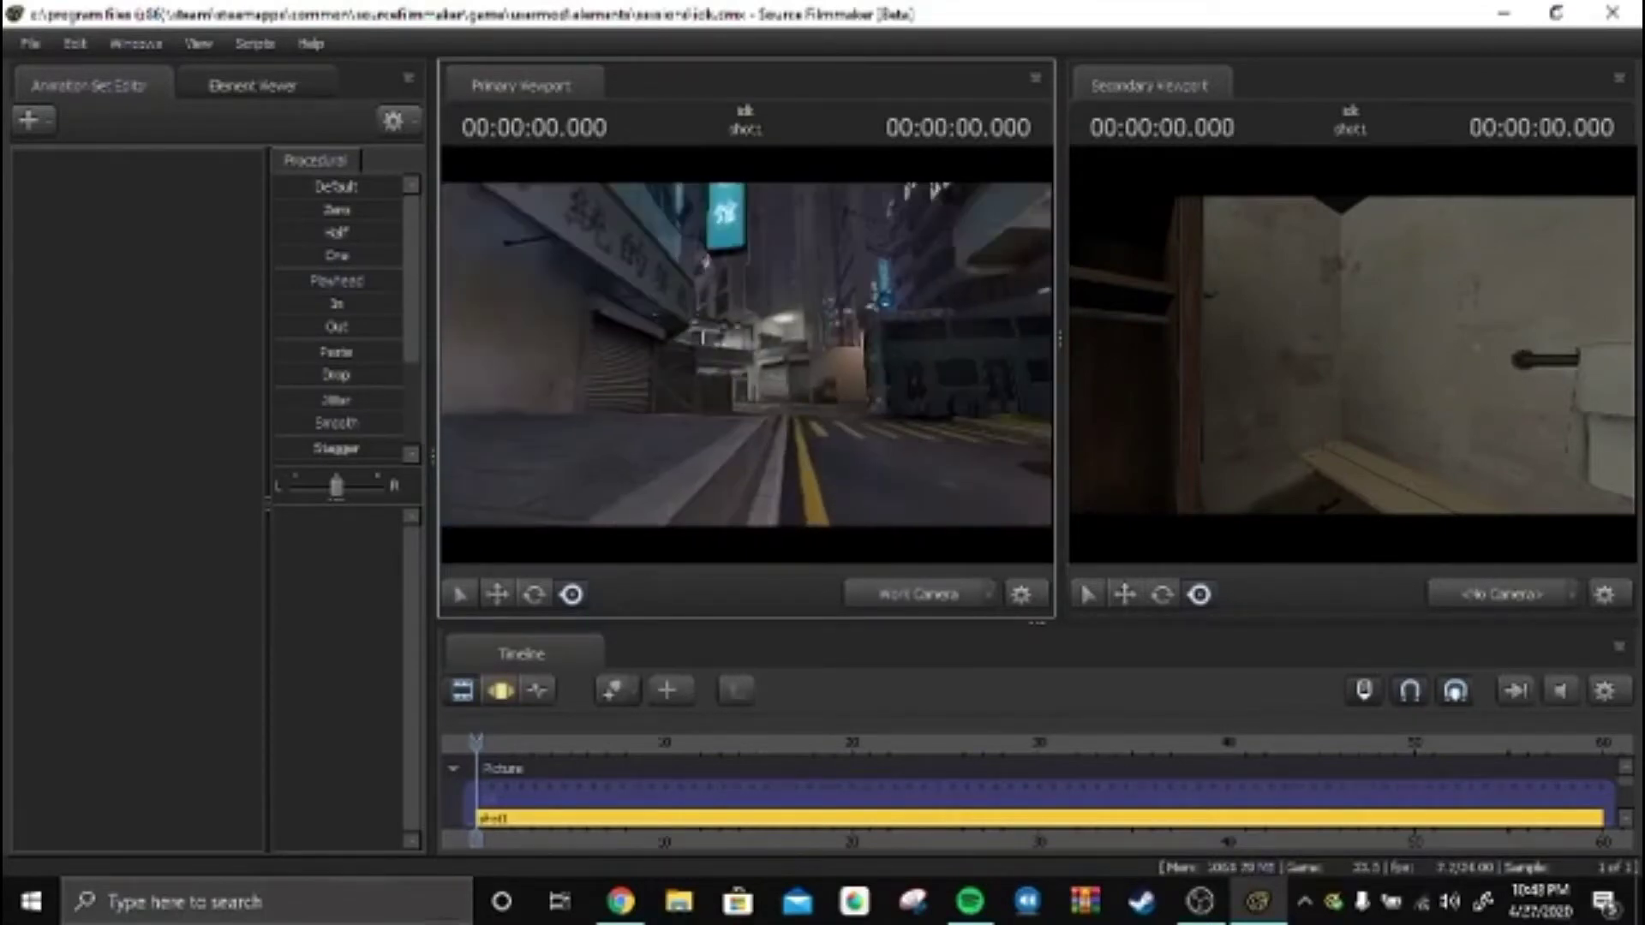
click(936, 629)
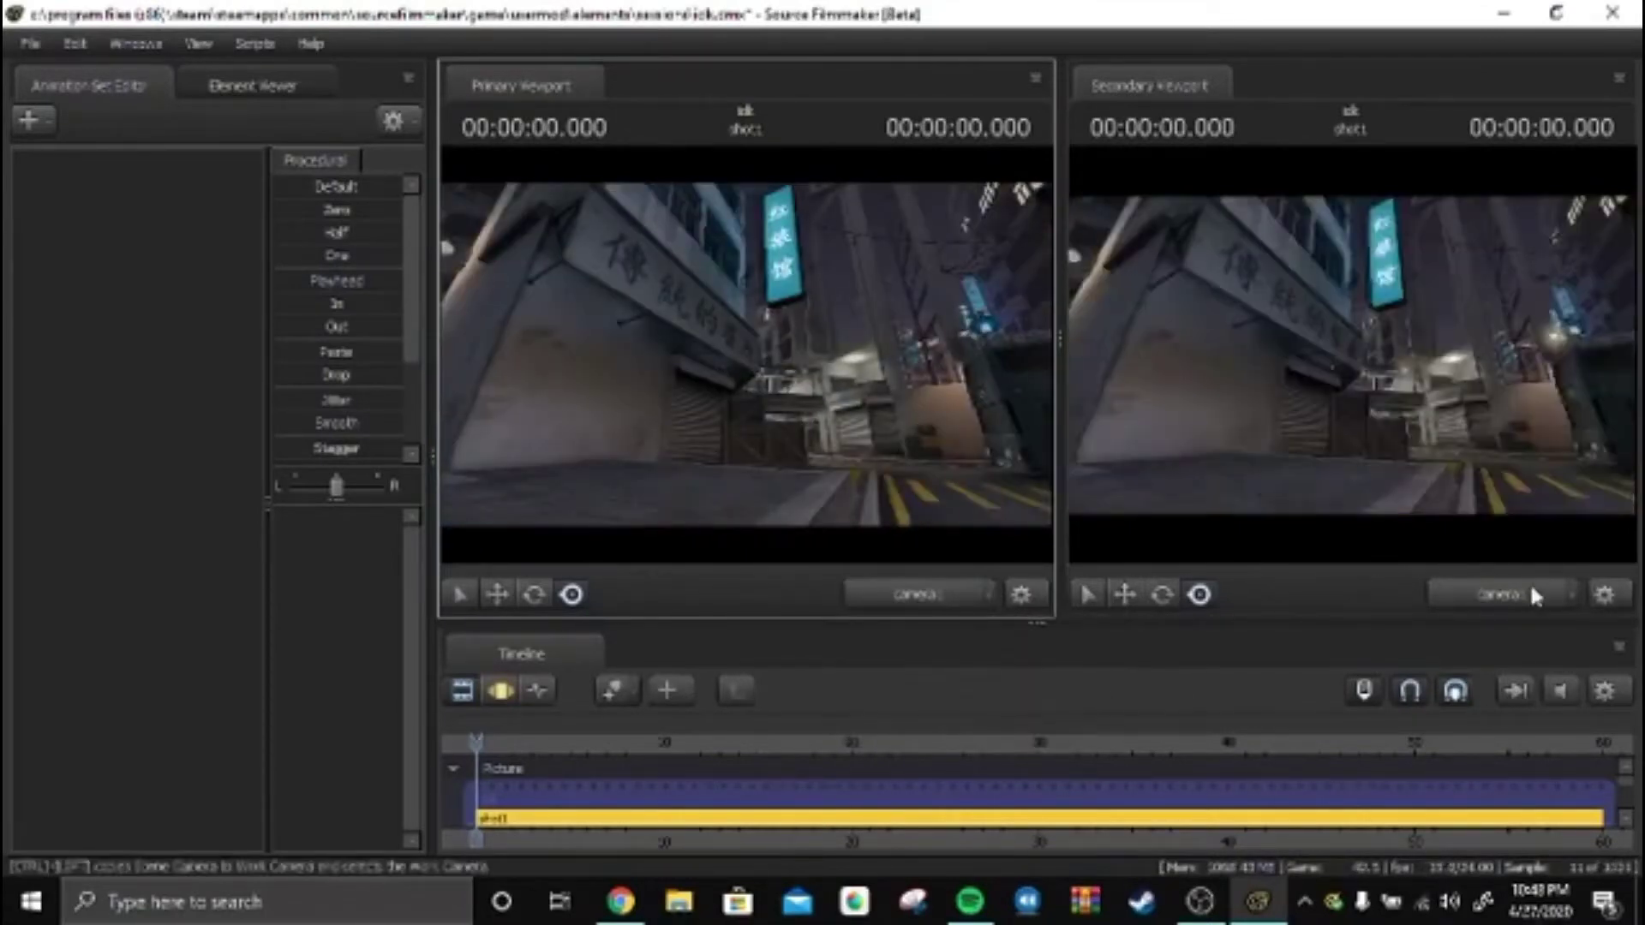
drag(1349, 354, 1353, 366)
Step: Create an animation set for pyro.mdl, browsing models from all mods
click(29, 119)
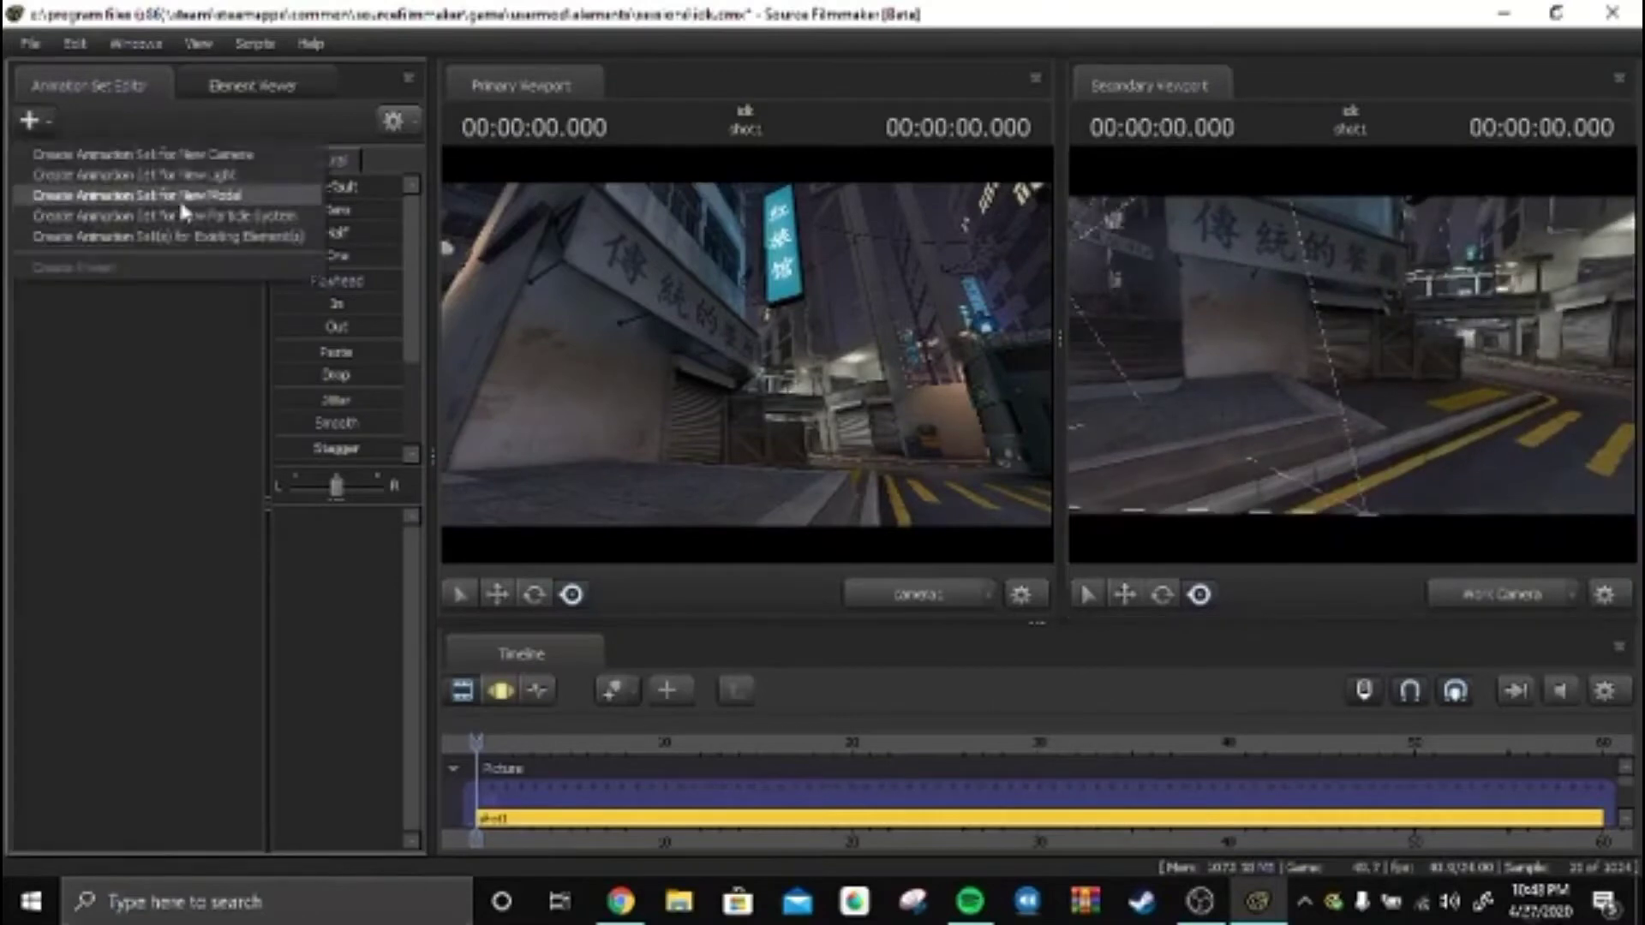
click(180, 197)
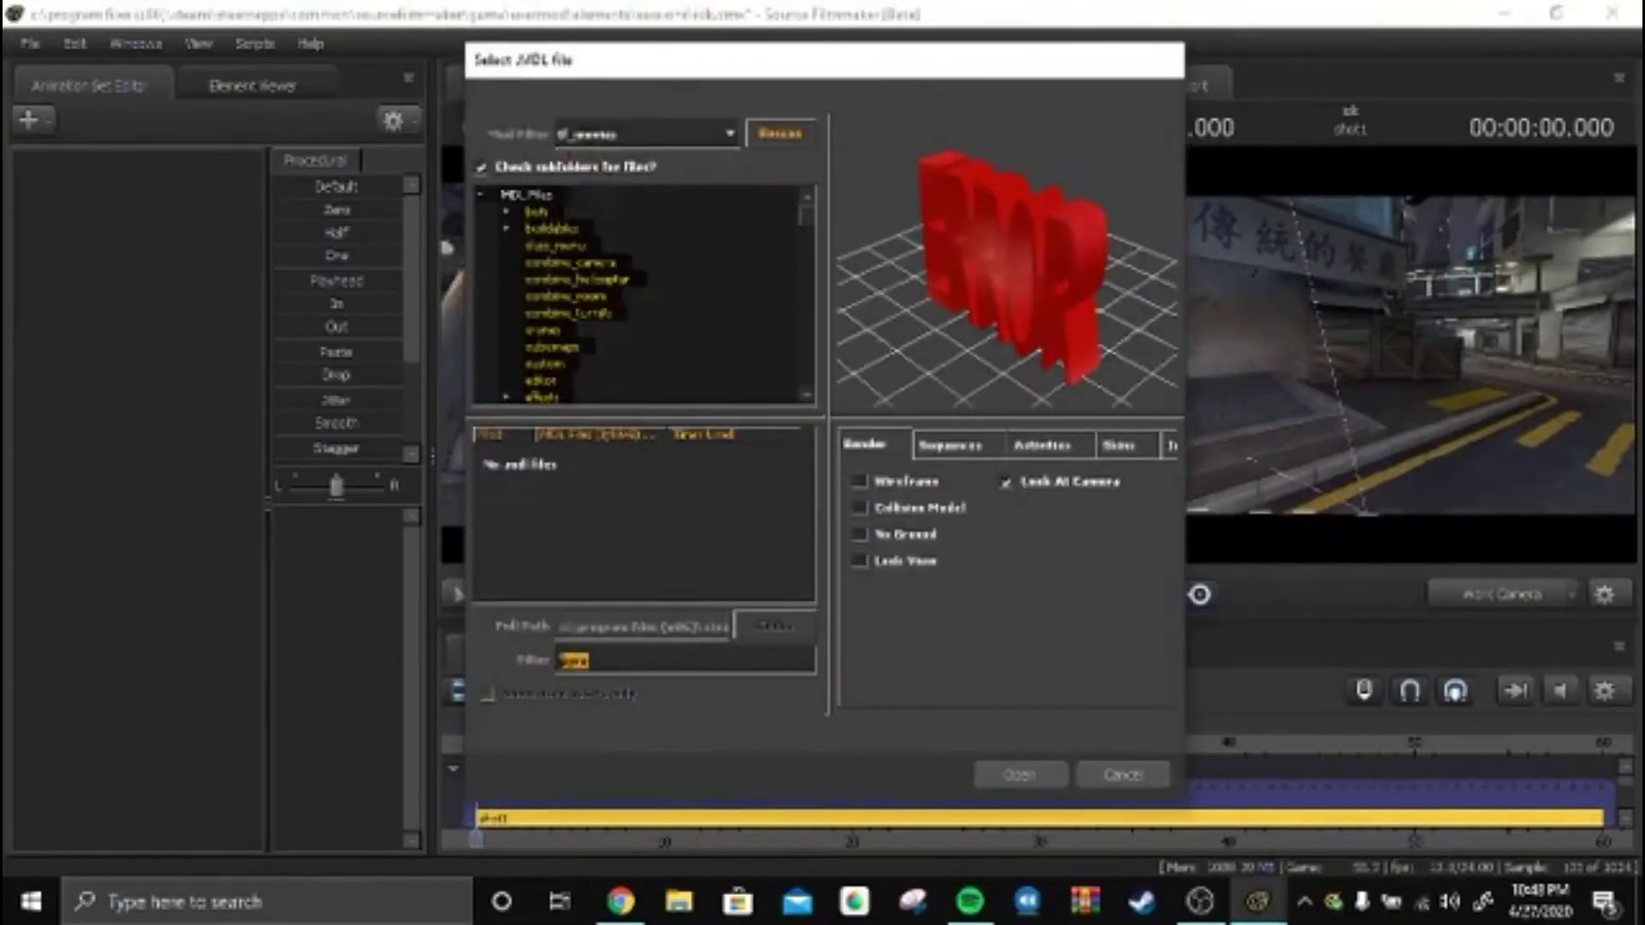
click(643, 134)
click(605, 151)
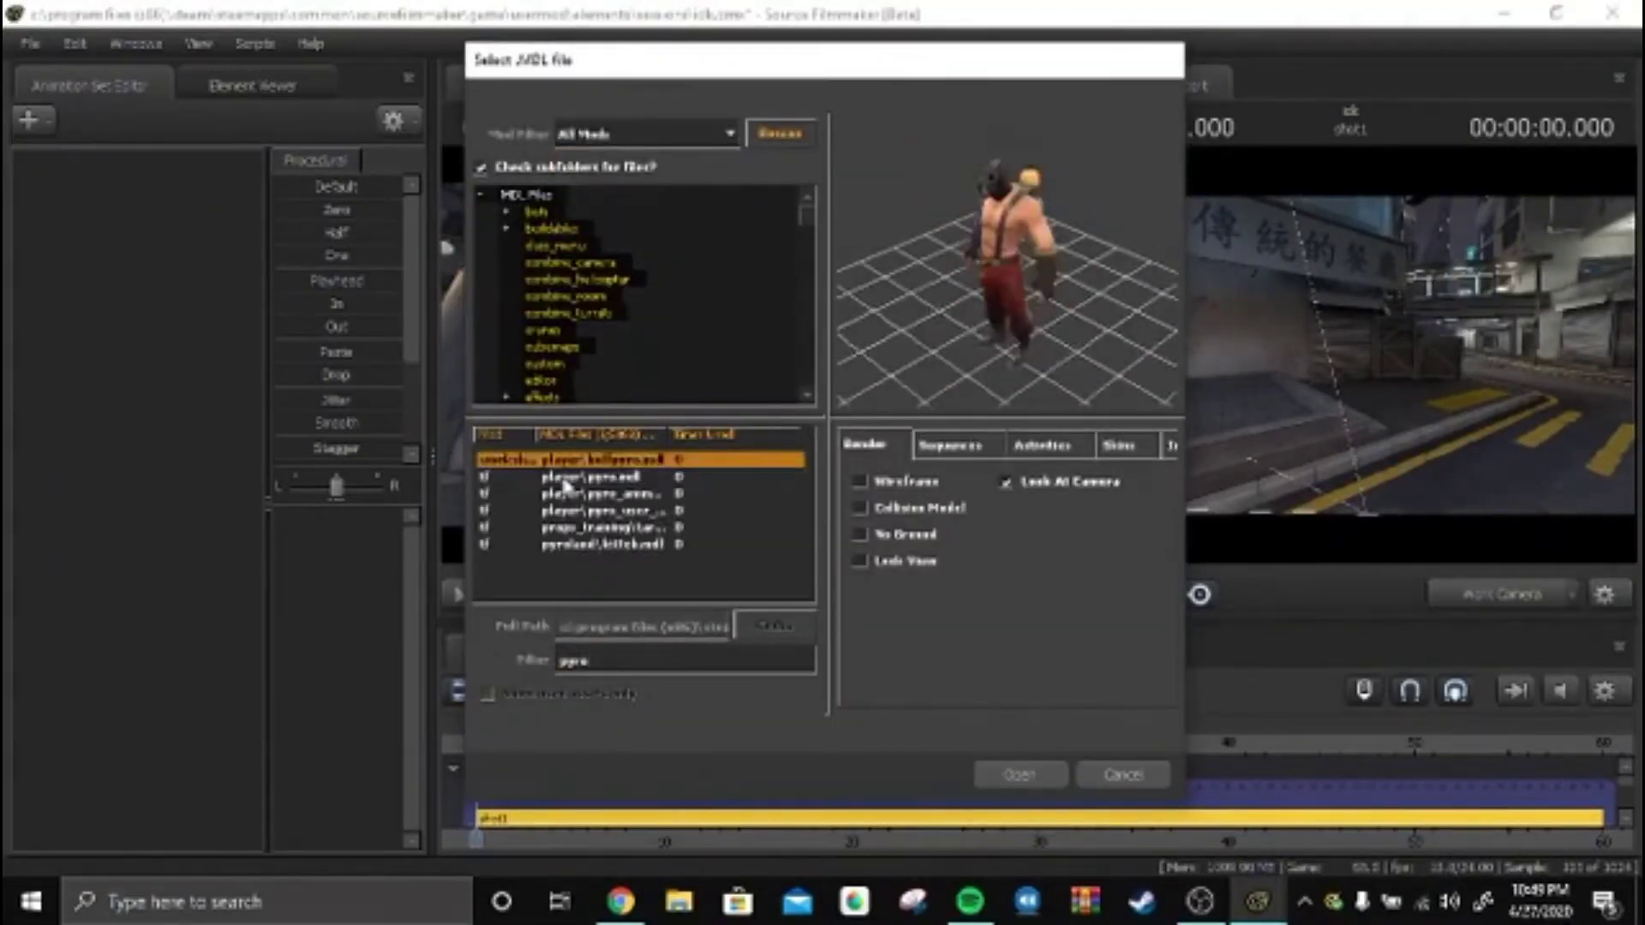
click(591, 476)
double_click(598, 510)
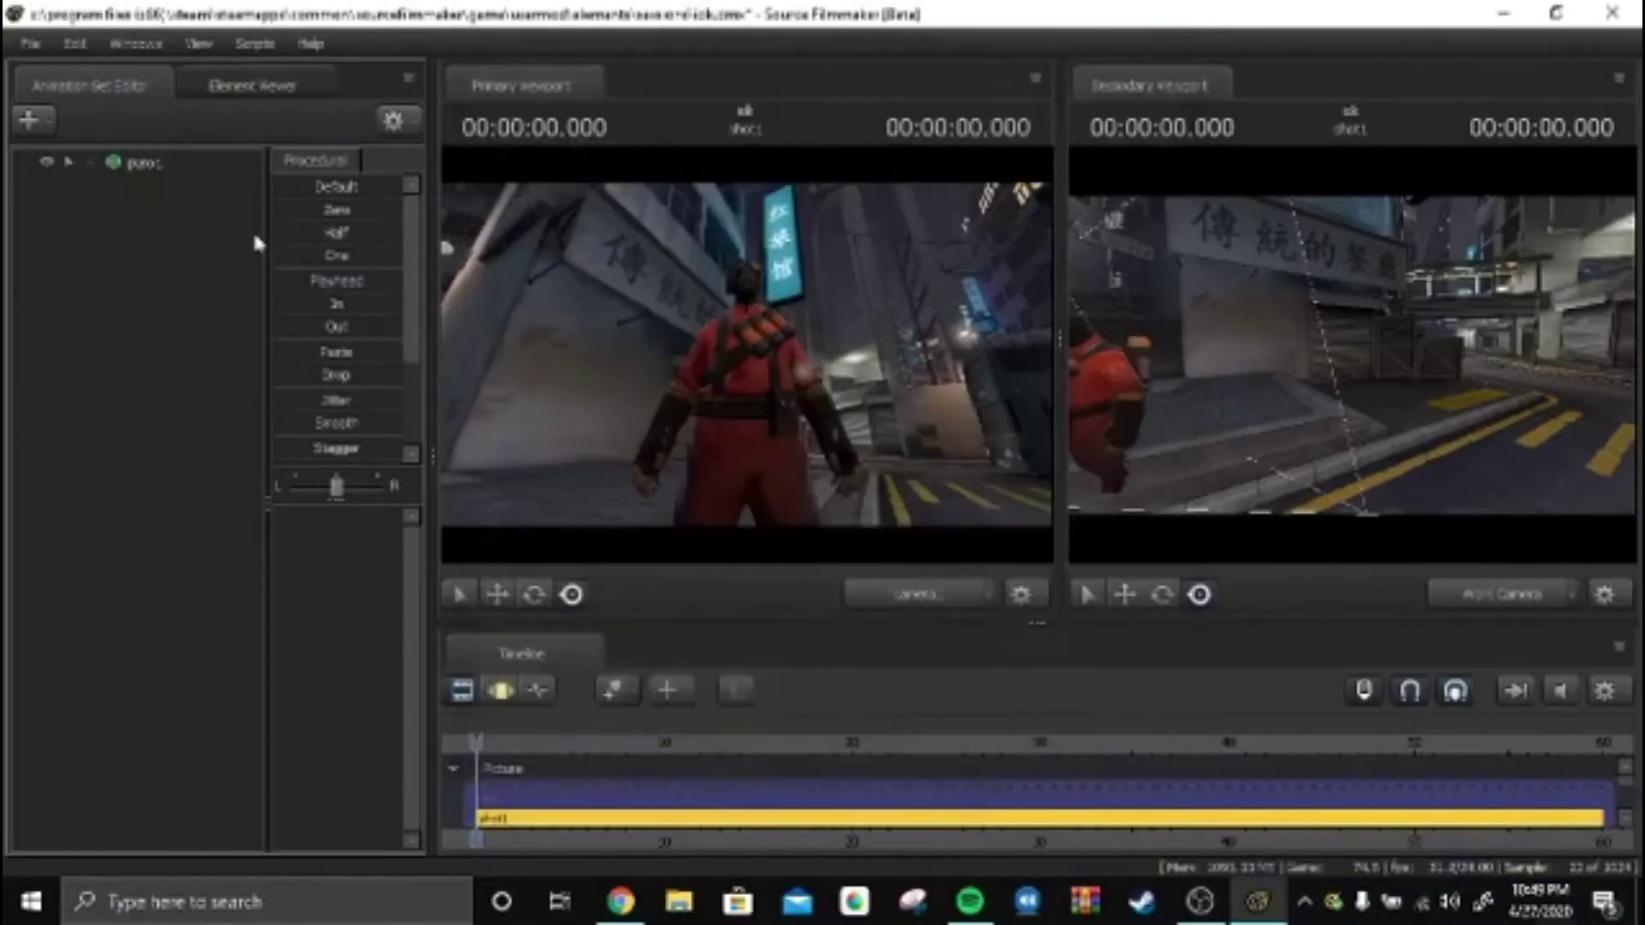
Step: Select the pyro animation set and move the Pyro closer to the camera
right_click(145, 161)
click(206, 193)
key(F3)
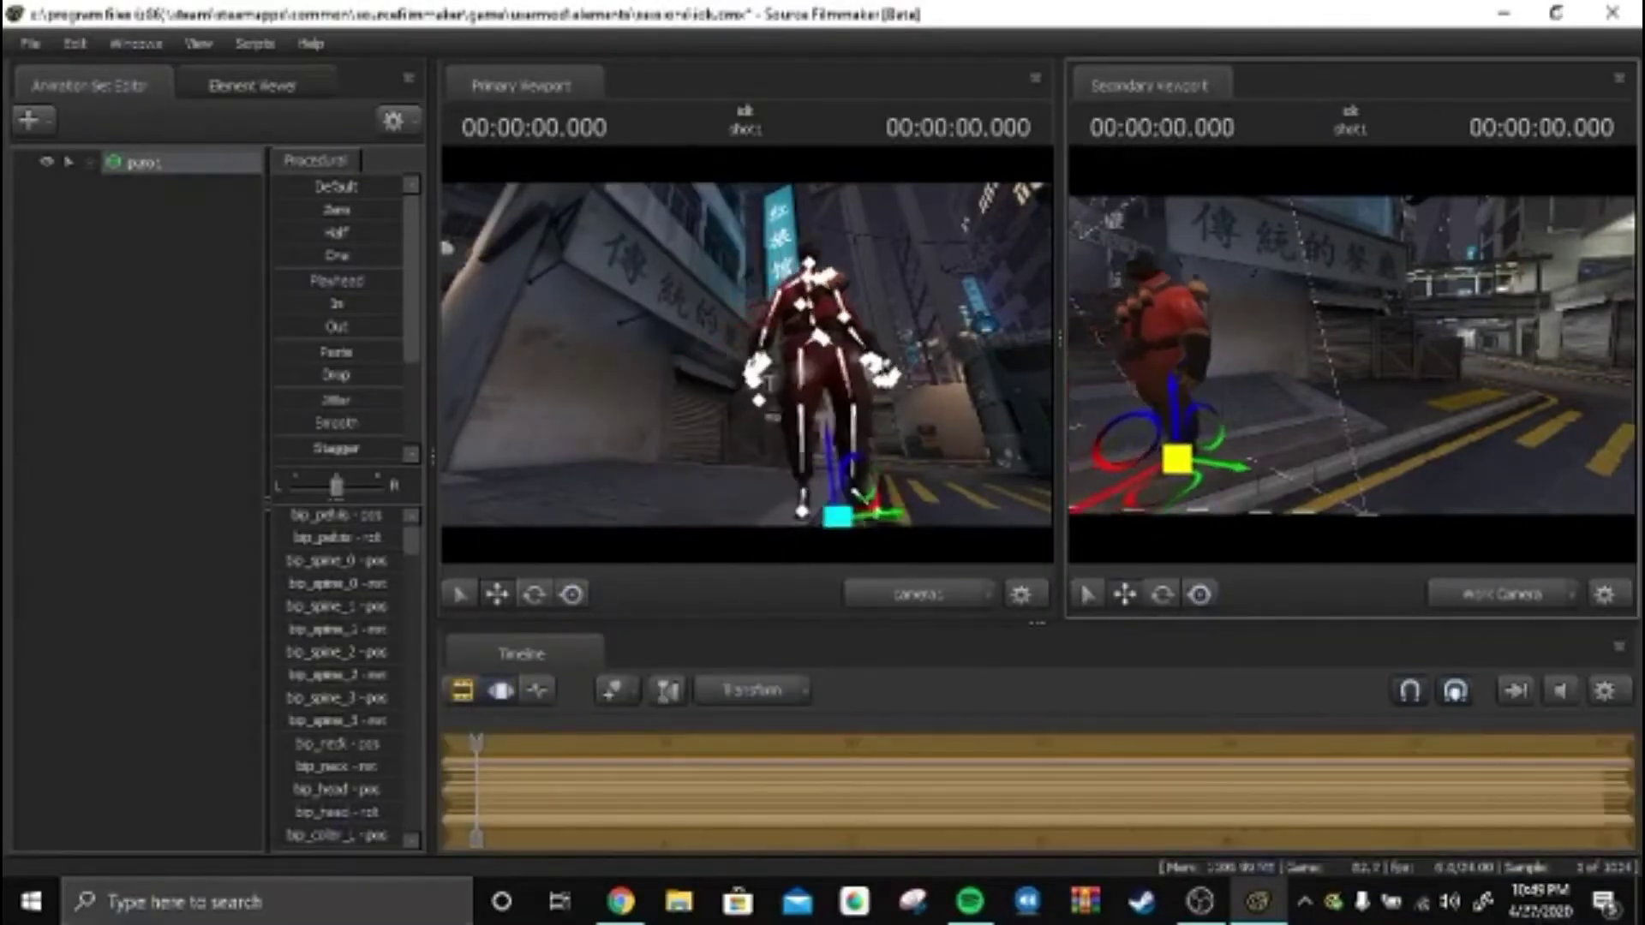
drag(835, 514, 900, 502)
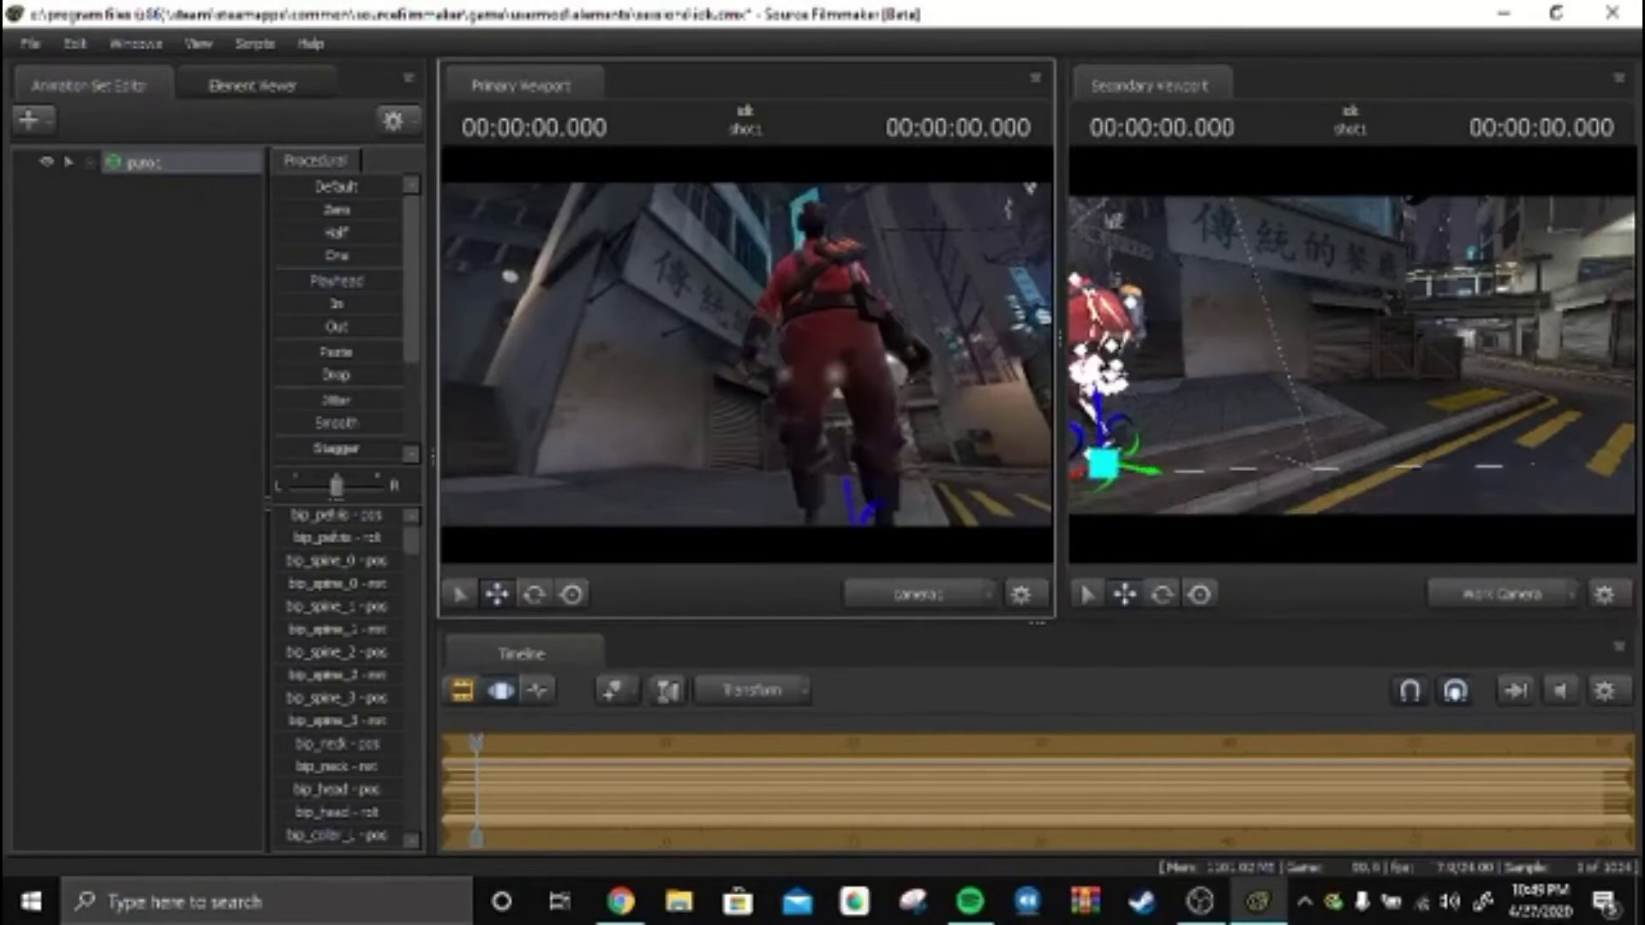
drag(747, 361, 798, 347)
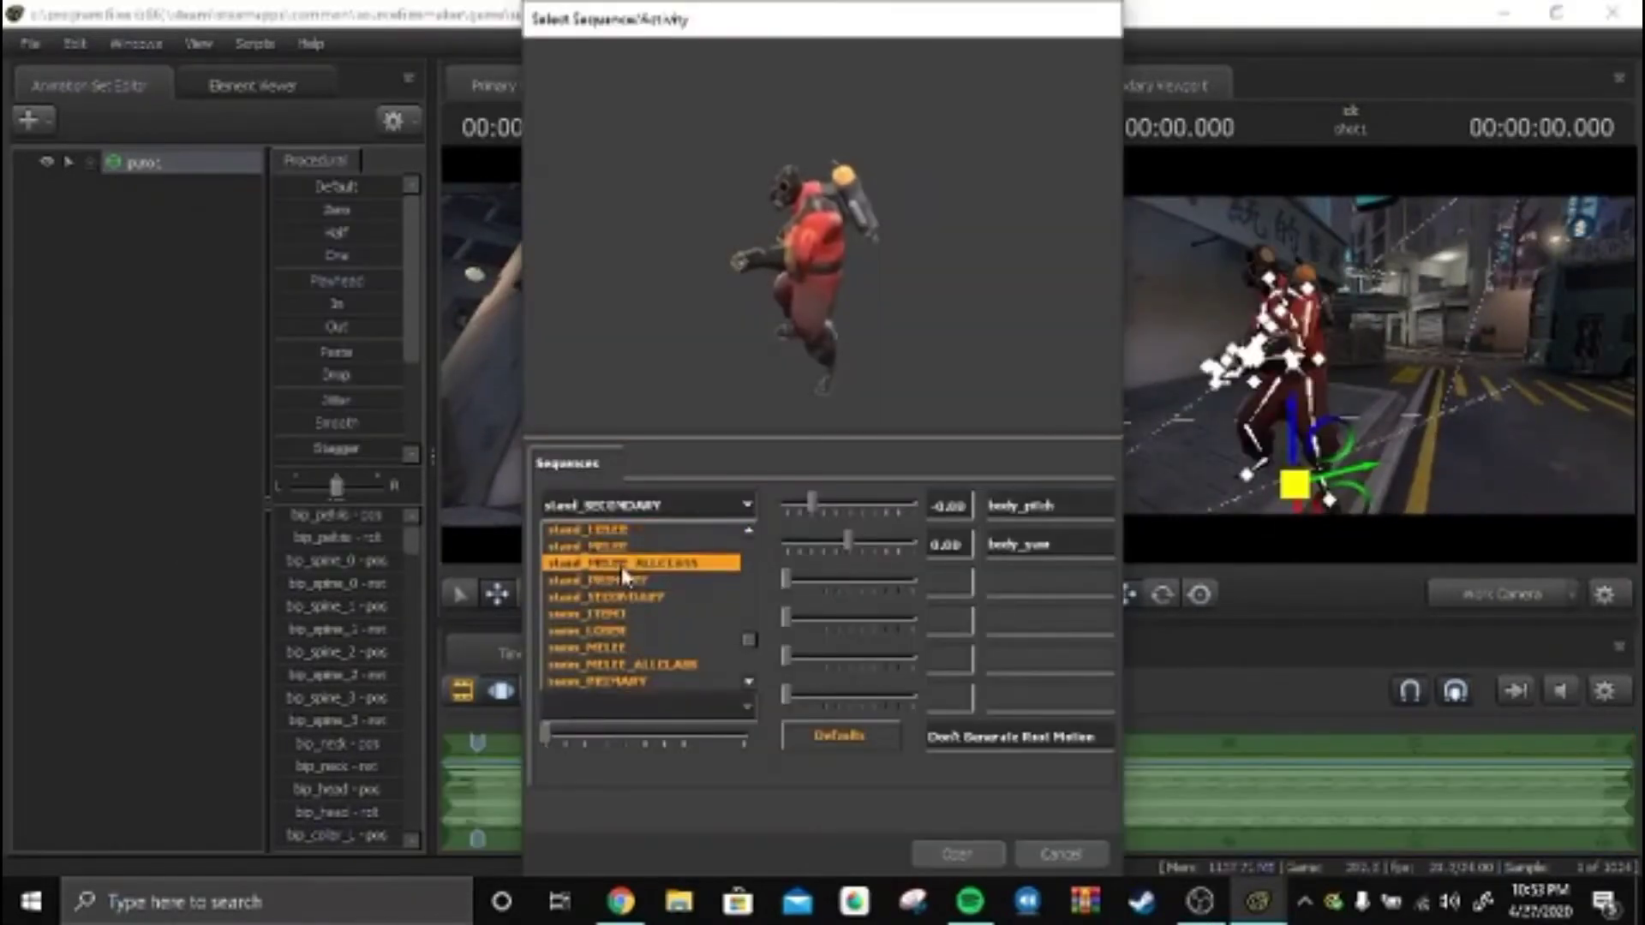
Step: Set Pyro's sequence to stand_MELEE and add the fire_extinguisher Team Fortress item
click(605, 546)
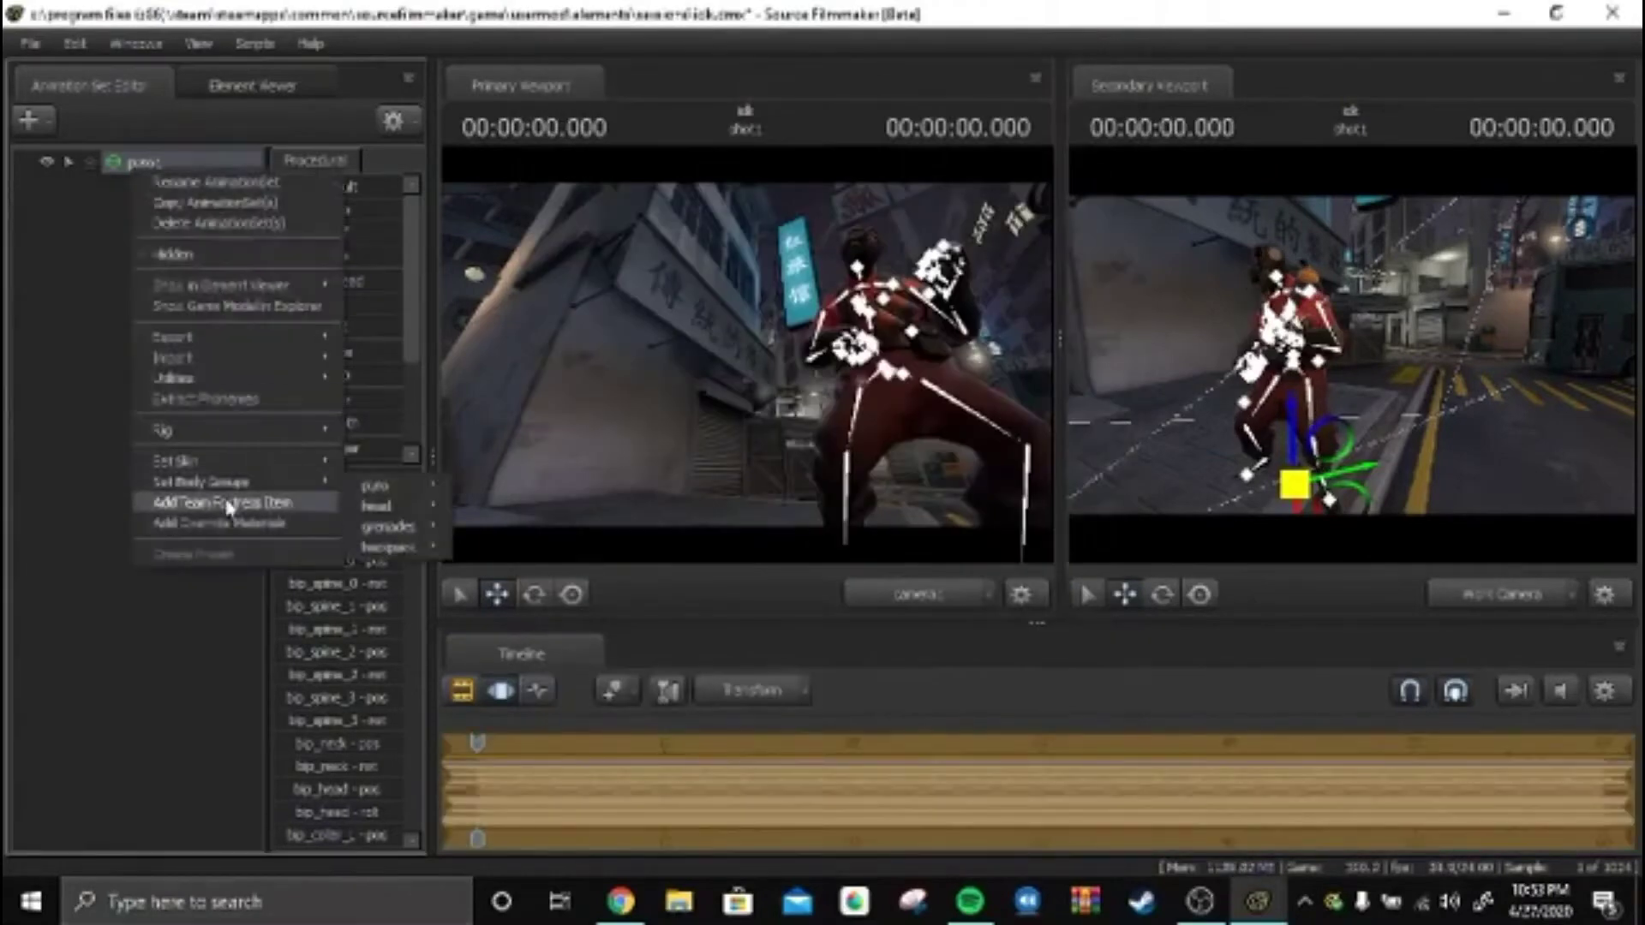
click(225, 502)
text(fire ext)
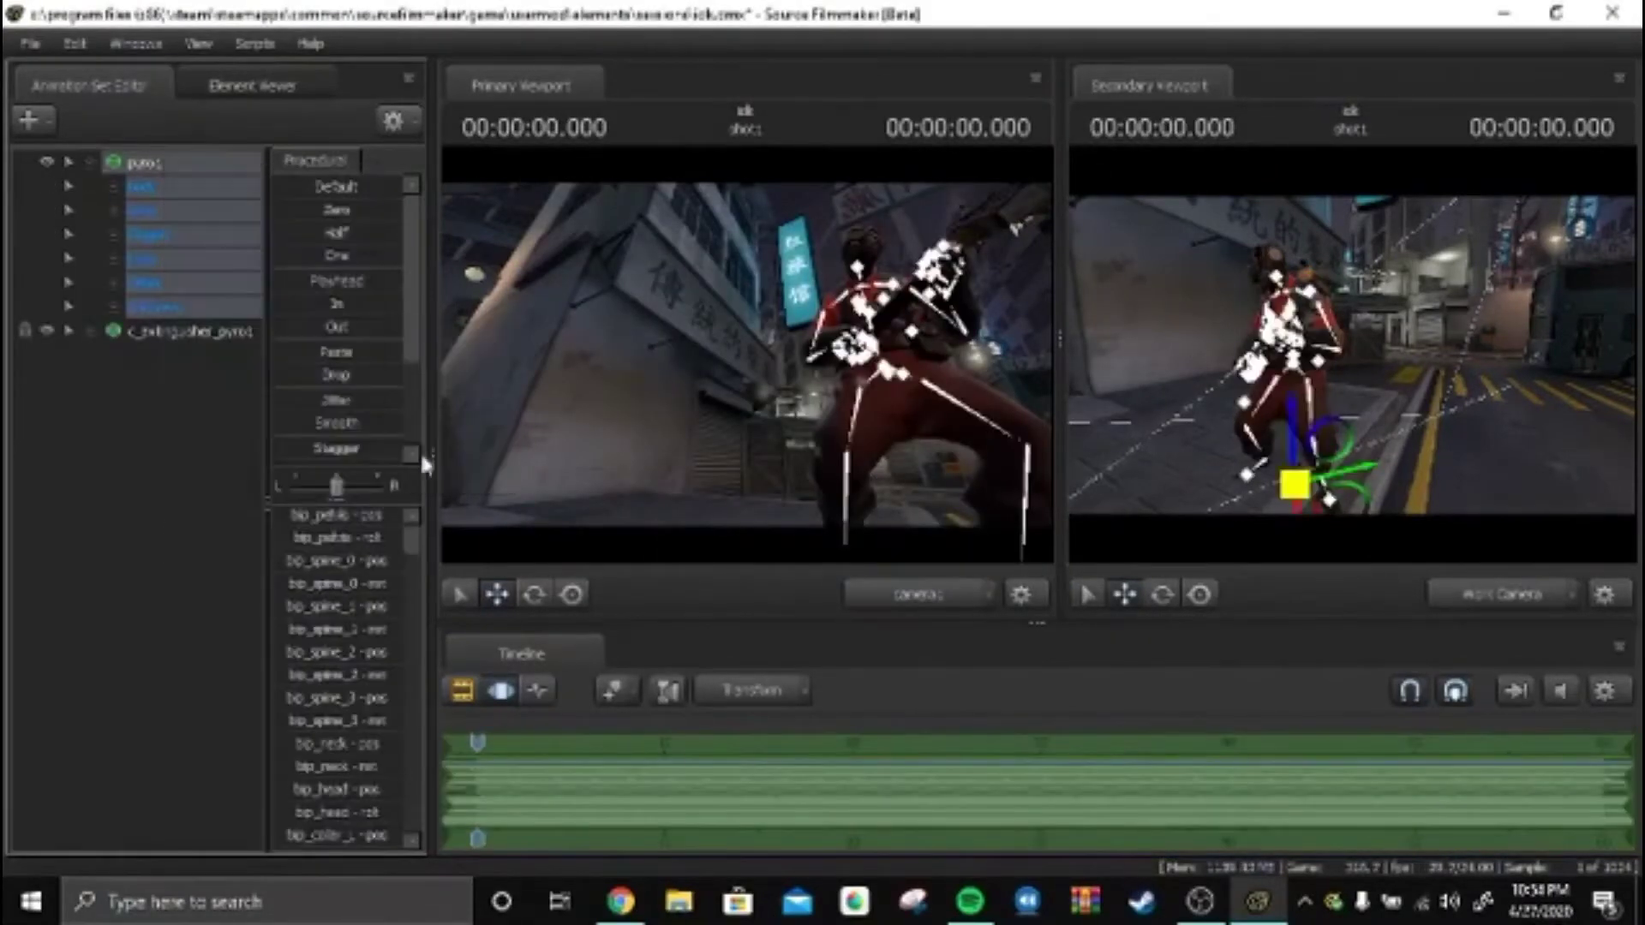
double_click(142, 187)
Step: Rotate Pyro's rig_head control to turn the head
click(197, 403)
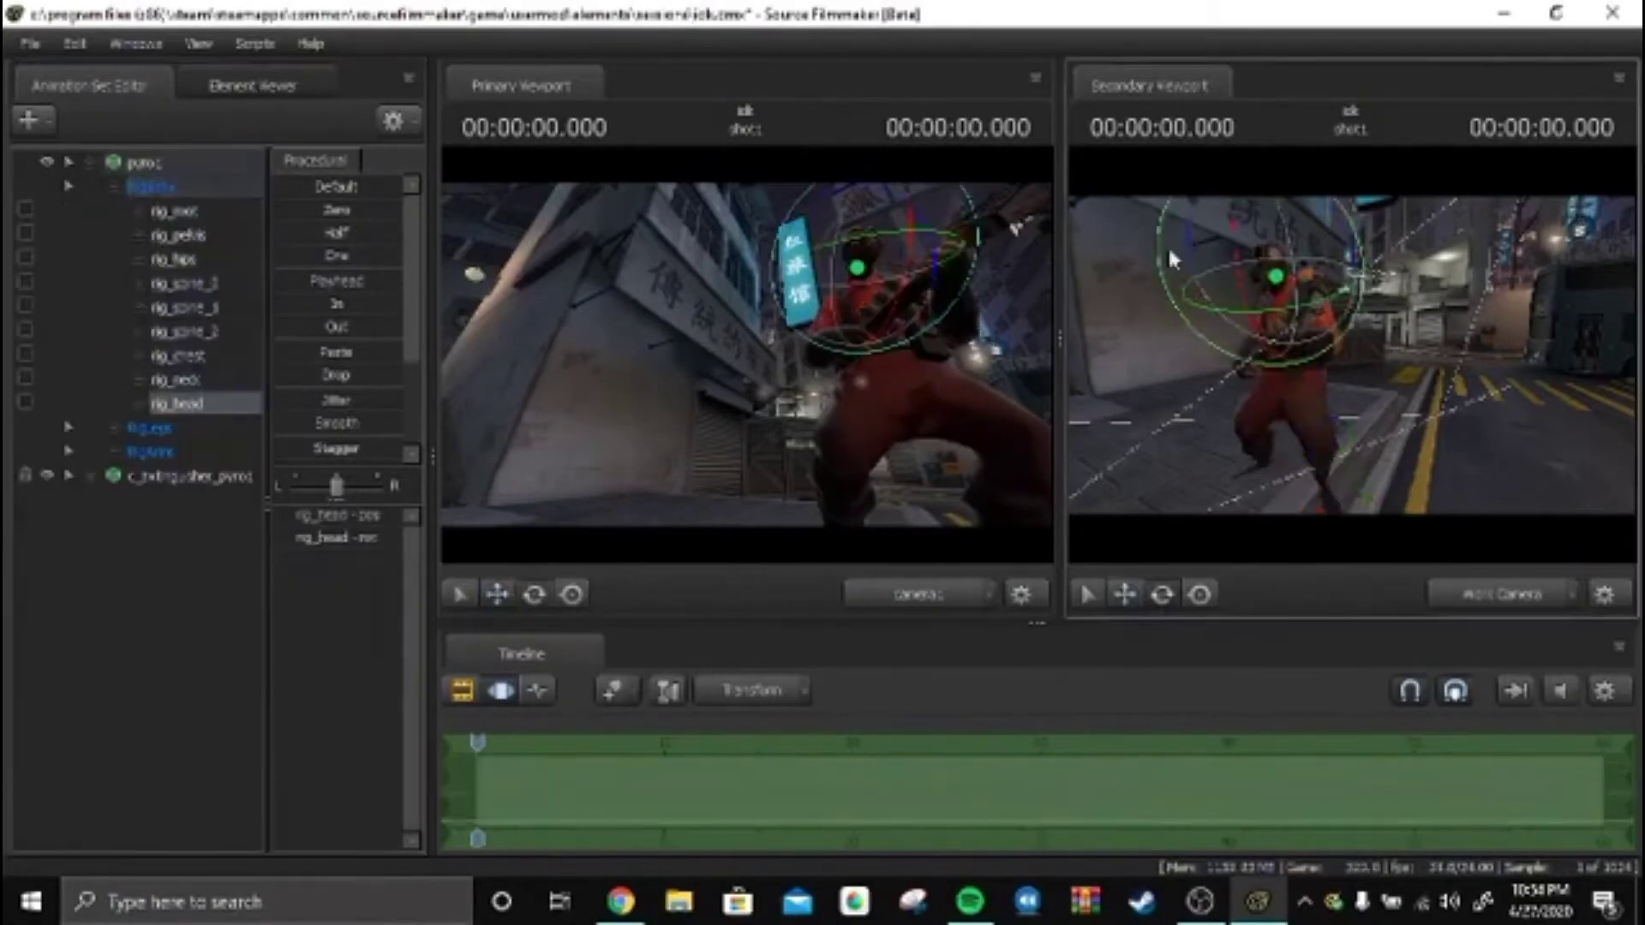
drag(1169, 245, 1201, 253)
drag(854, 270, 927, 220)
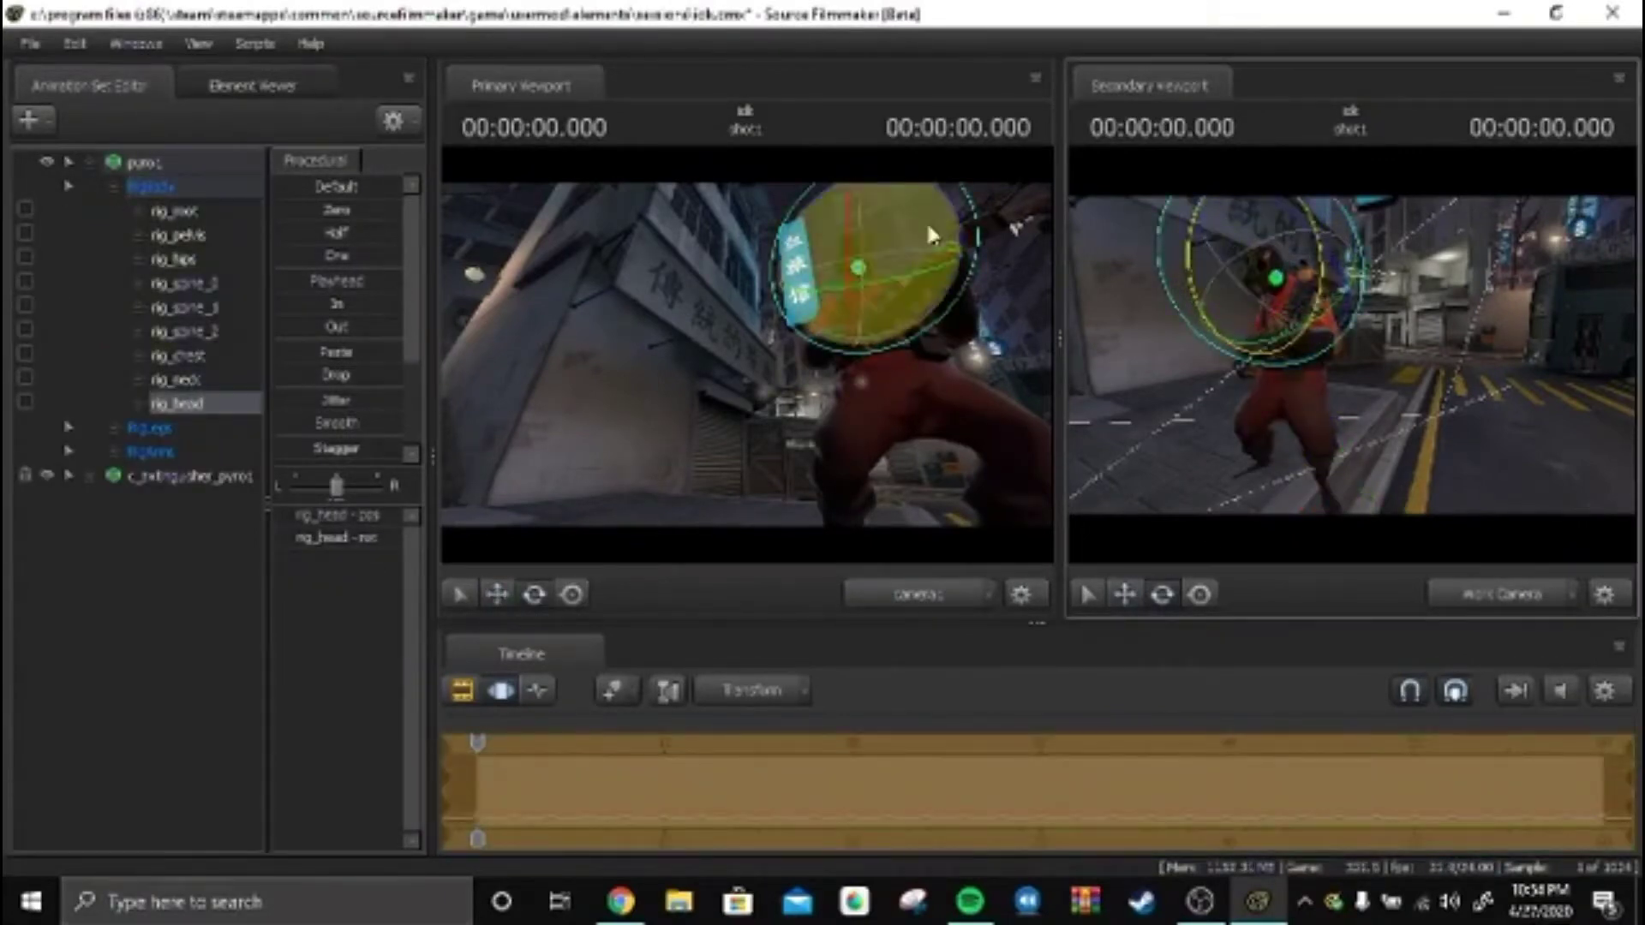
click(671, 403)
Step: Rotate the RigLegs controls into a new stance
click(148, 428)
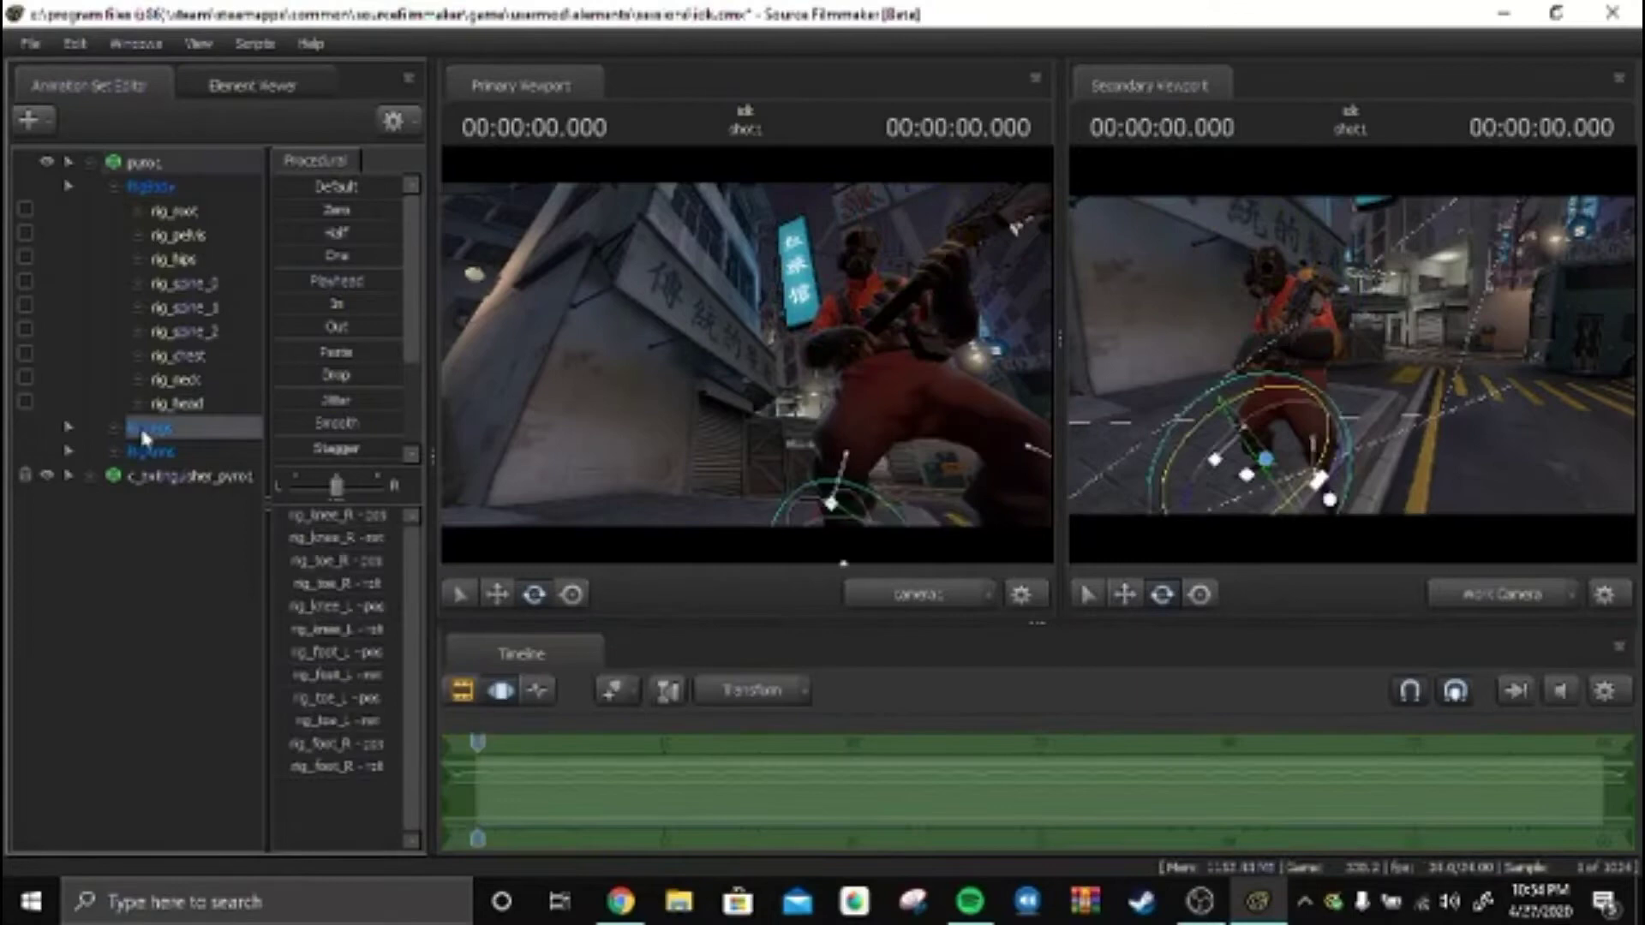
click(848, 515)
drag(834, 553, 842, 562)
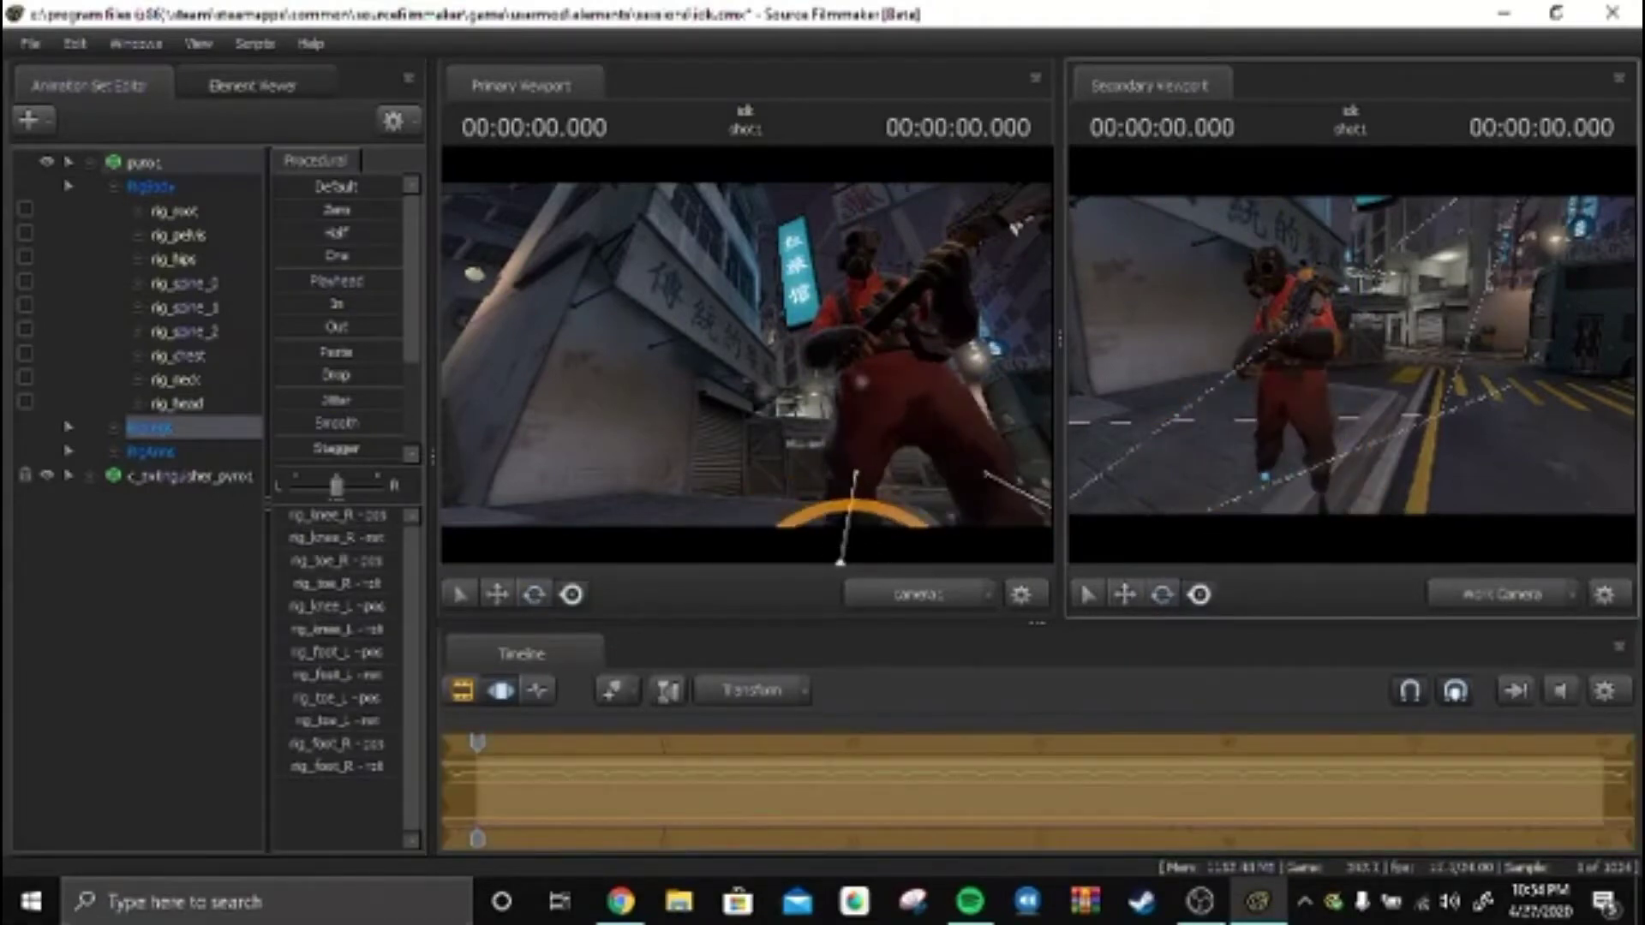
mouse_move(746, 360)
right_down()
mouse_move(797, 386)
mouse_move(773, 347)
mouse_move(760, 354)
right_up()
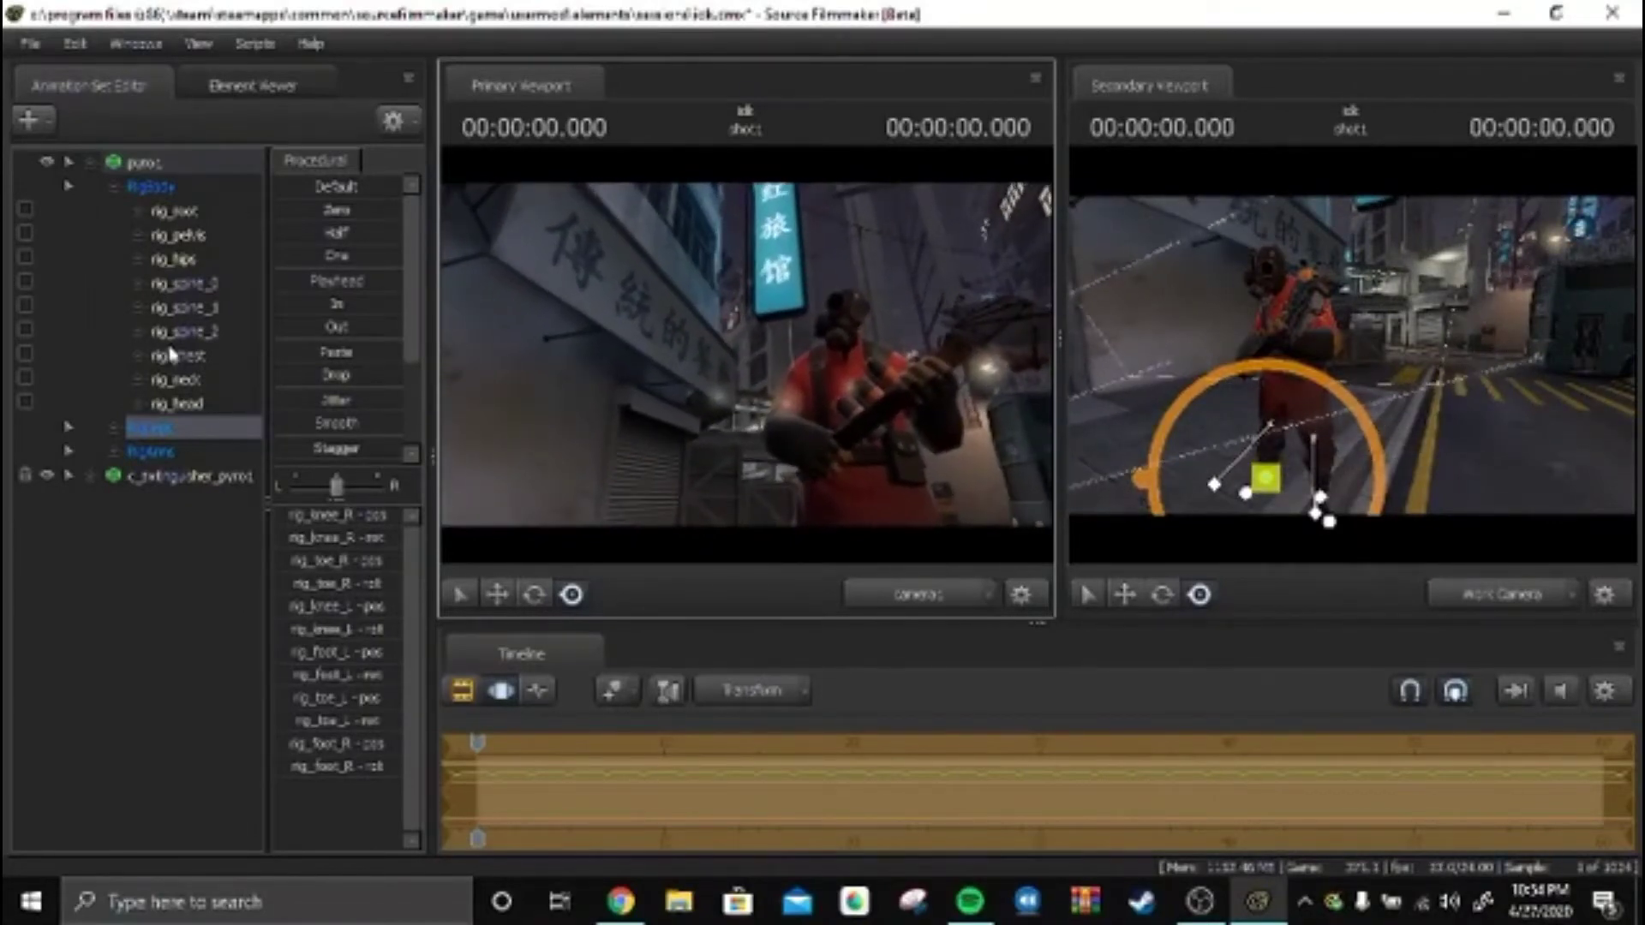
Step: Expand the arms rig group and rotate the rig_hand_R control
click(68, 186)
click(69, 234)
click(207, 306)
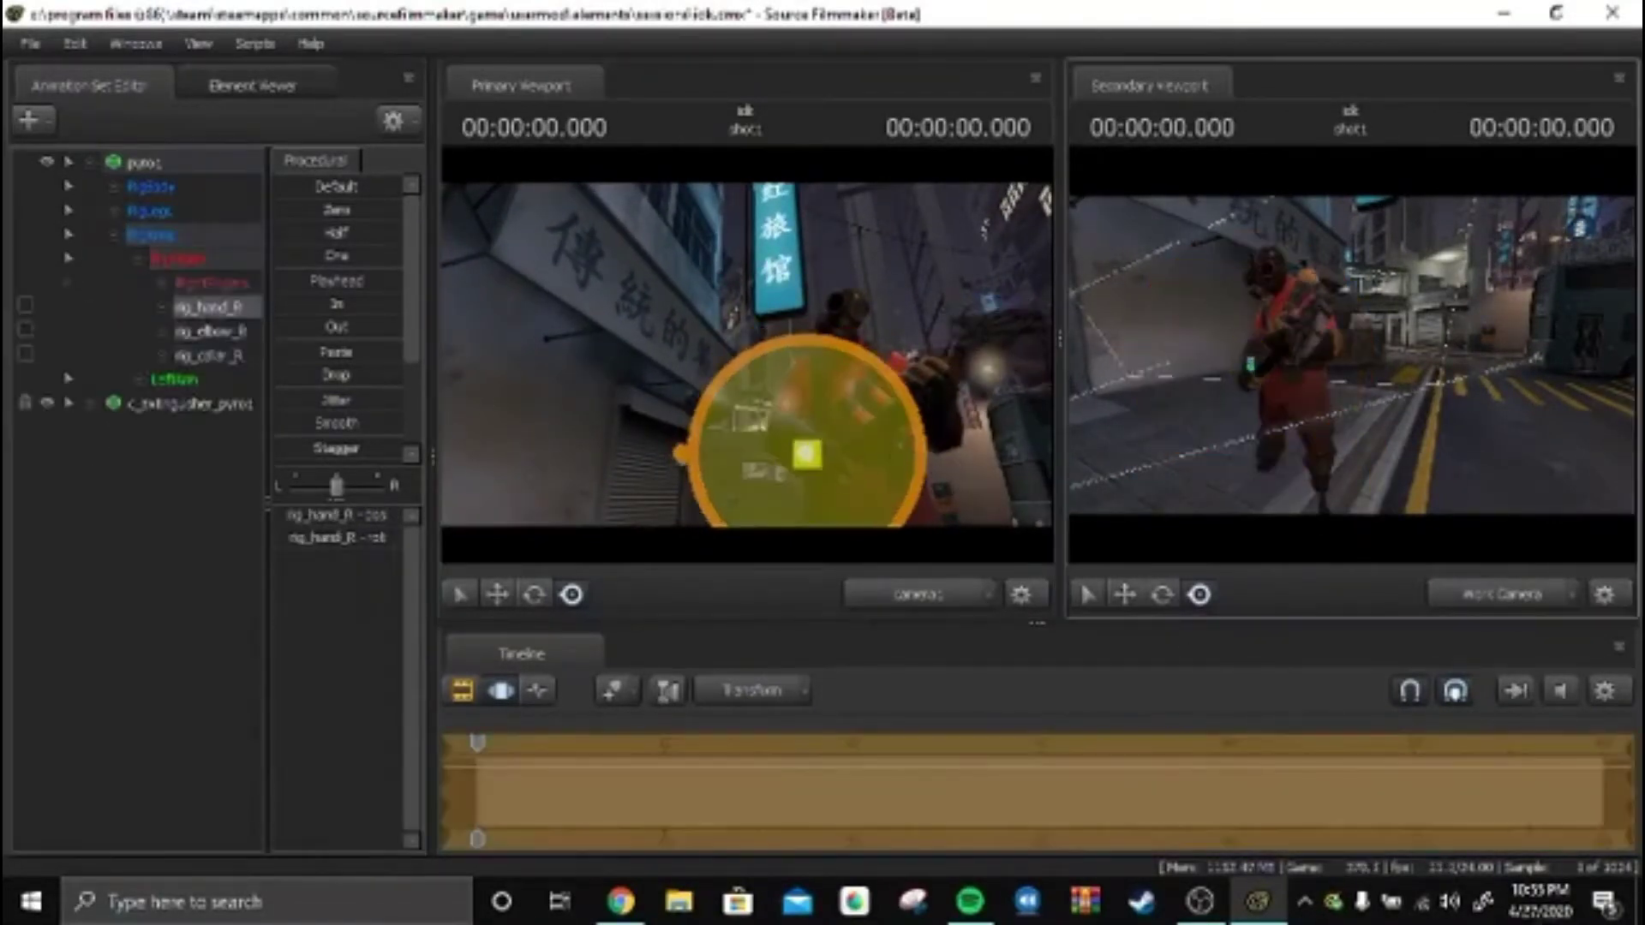
ctrl+click(1253, 347)
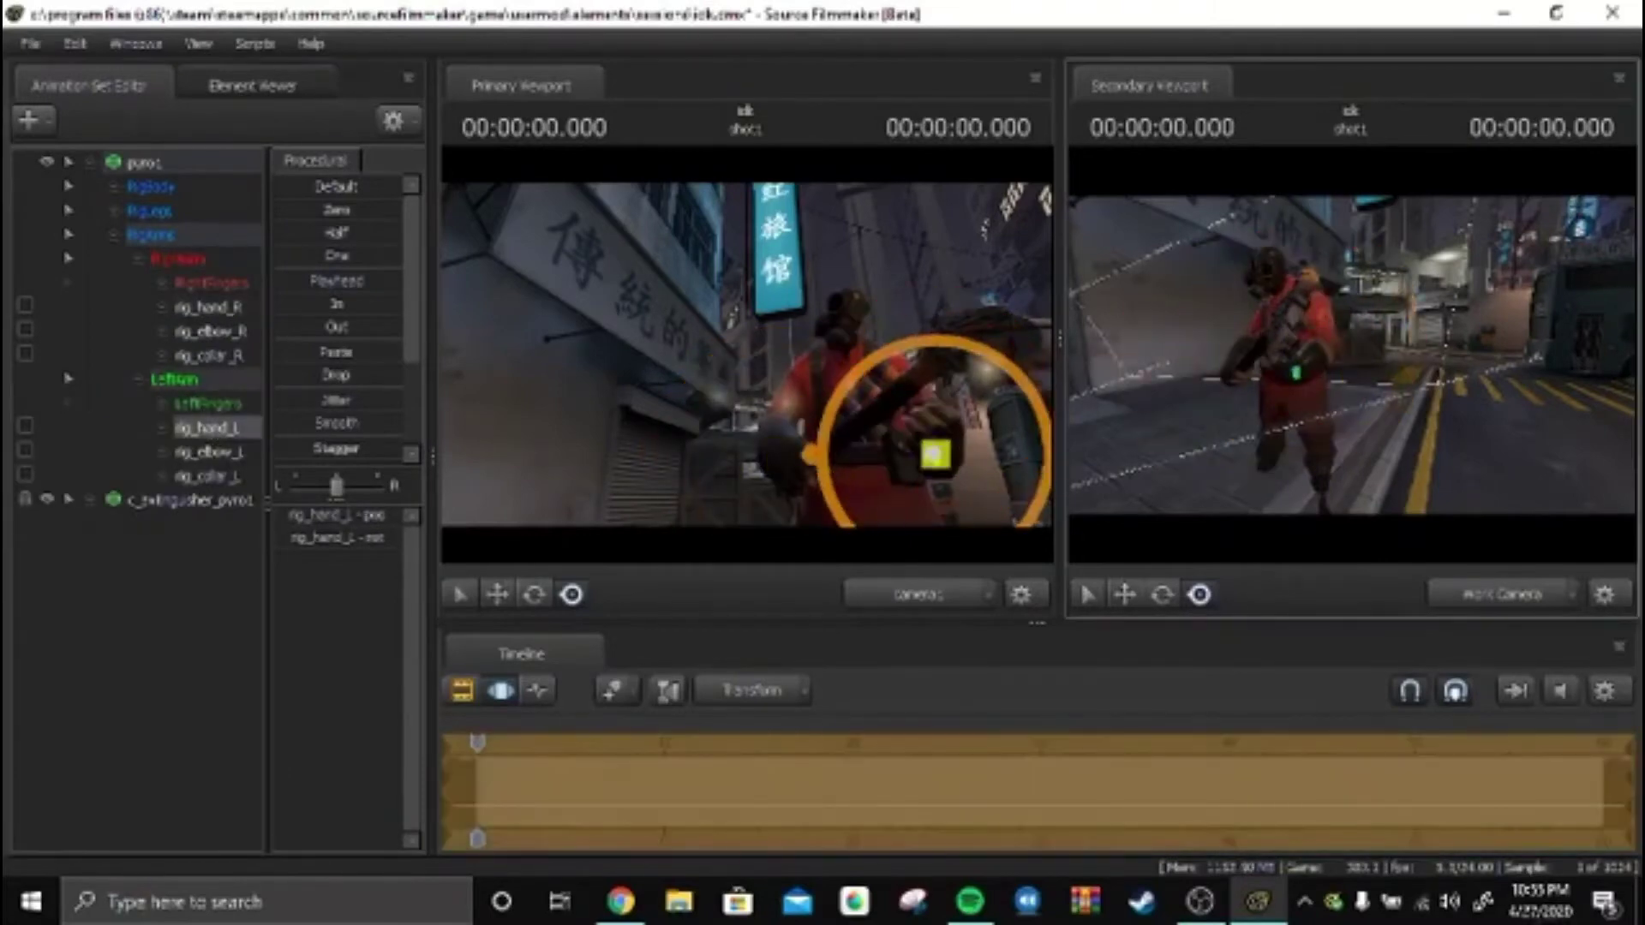
click(1298, 373)
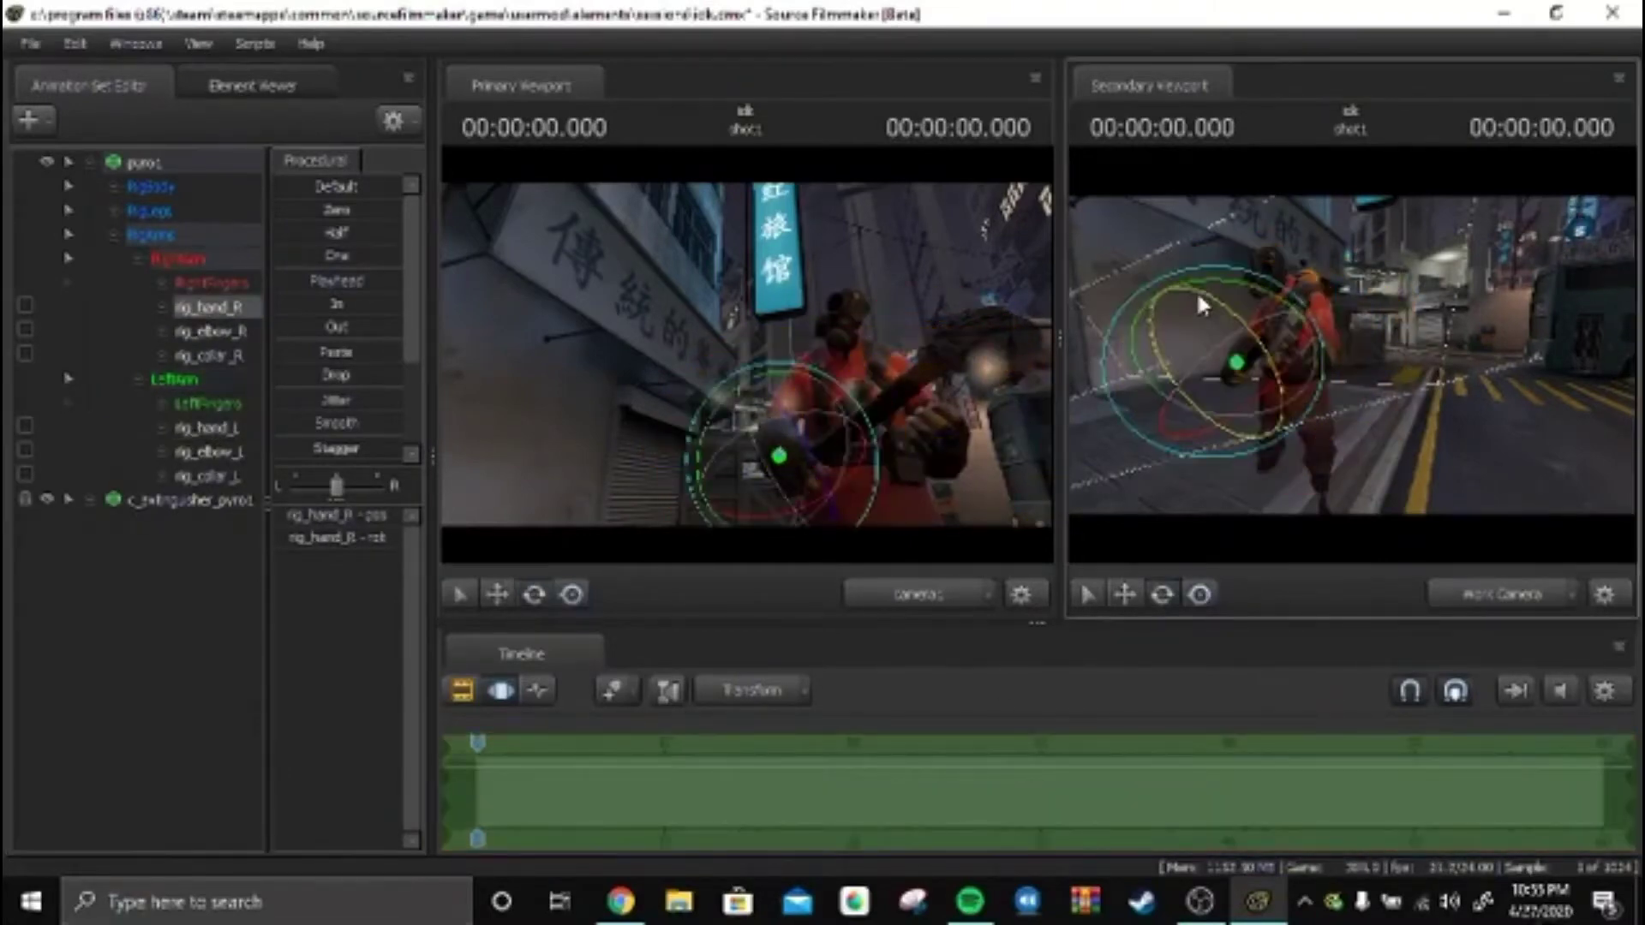
drag(1194, 294, 1161, 268)
Step: Adjust rig_hand_L with a different manipulator mode and select both rig_collar controls
key(t)
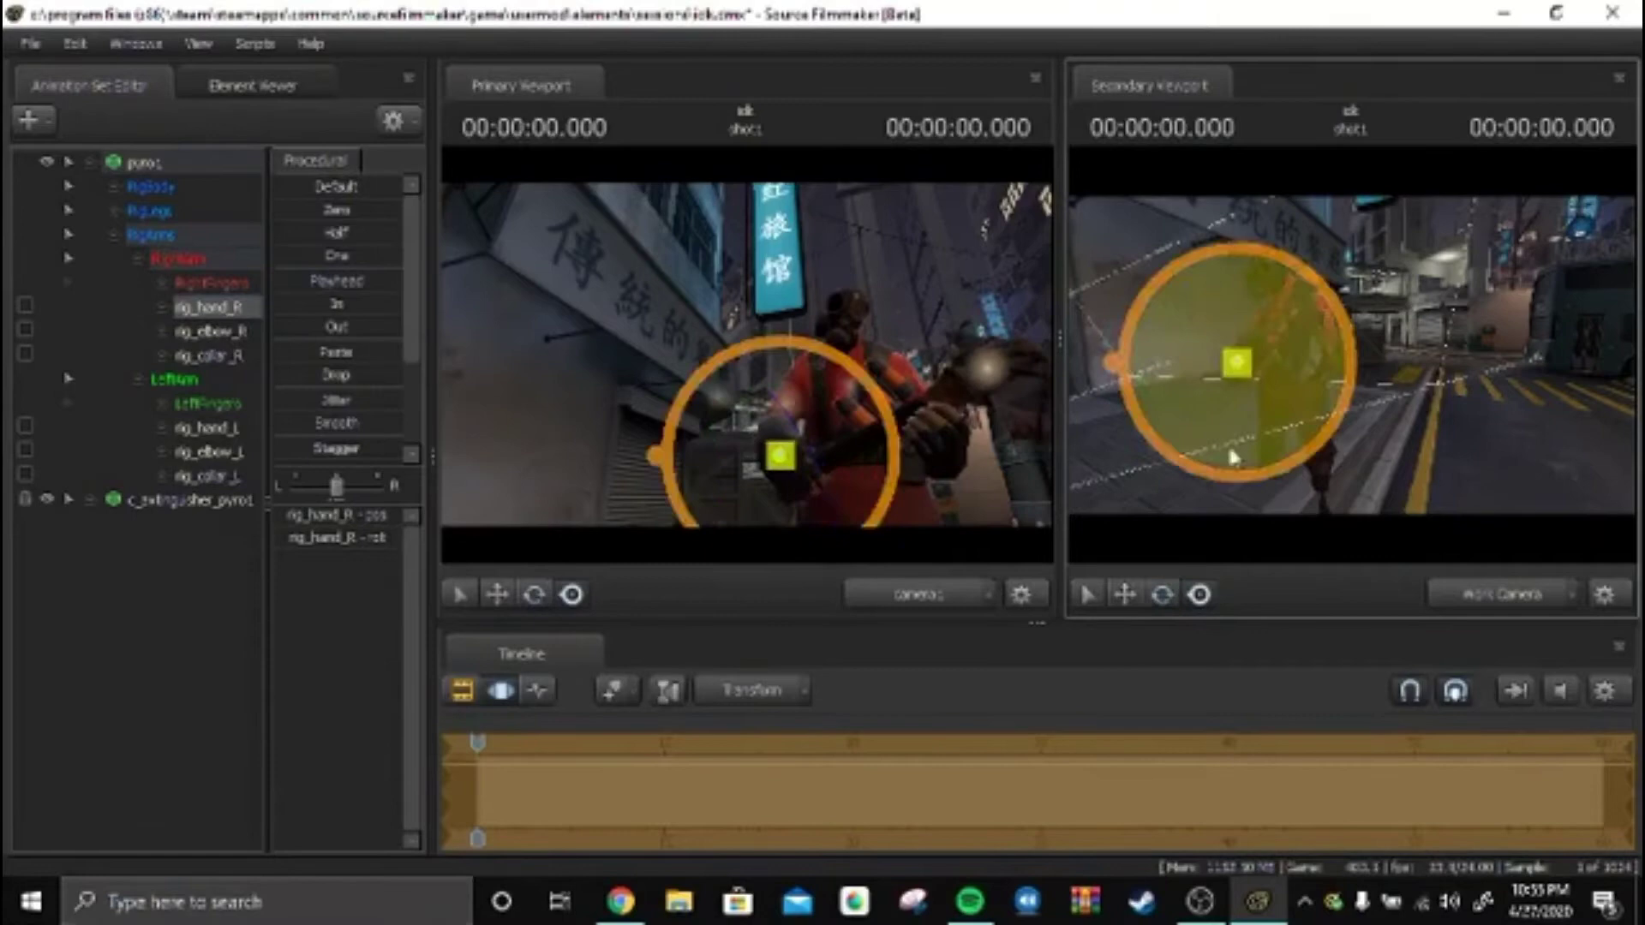
click(1298, 373)
key(F3)
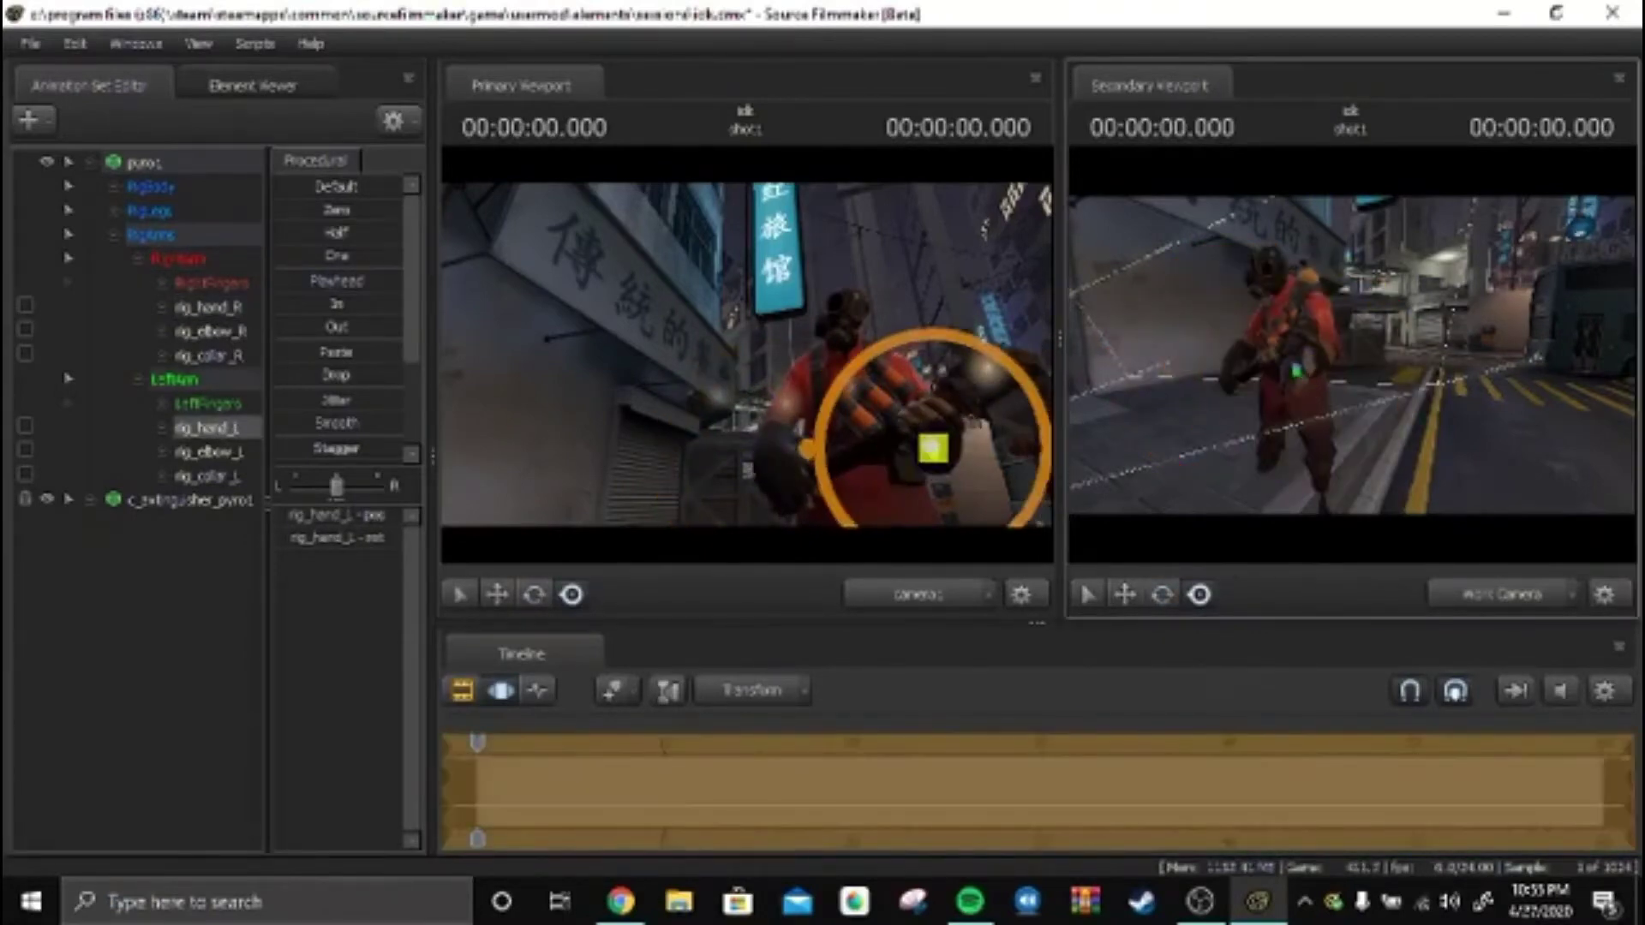
click(1277, 296)
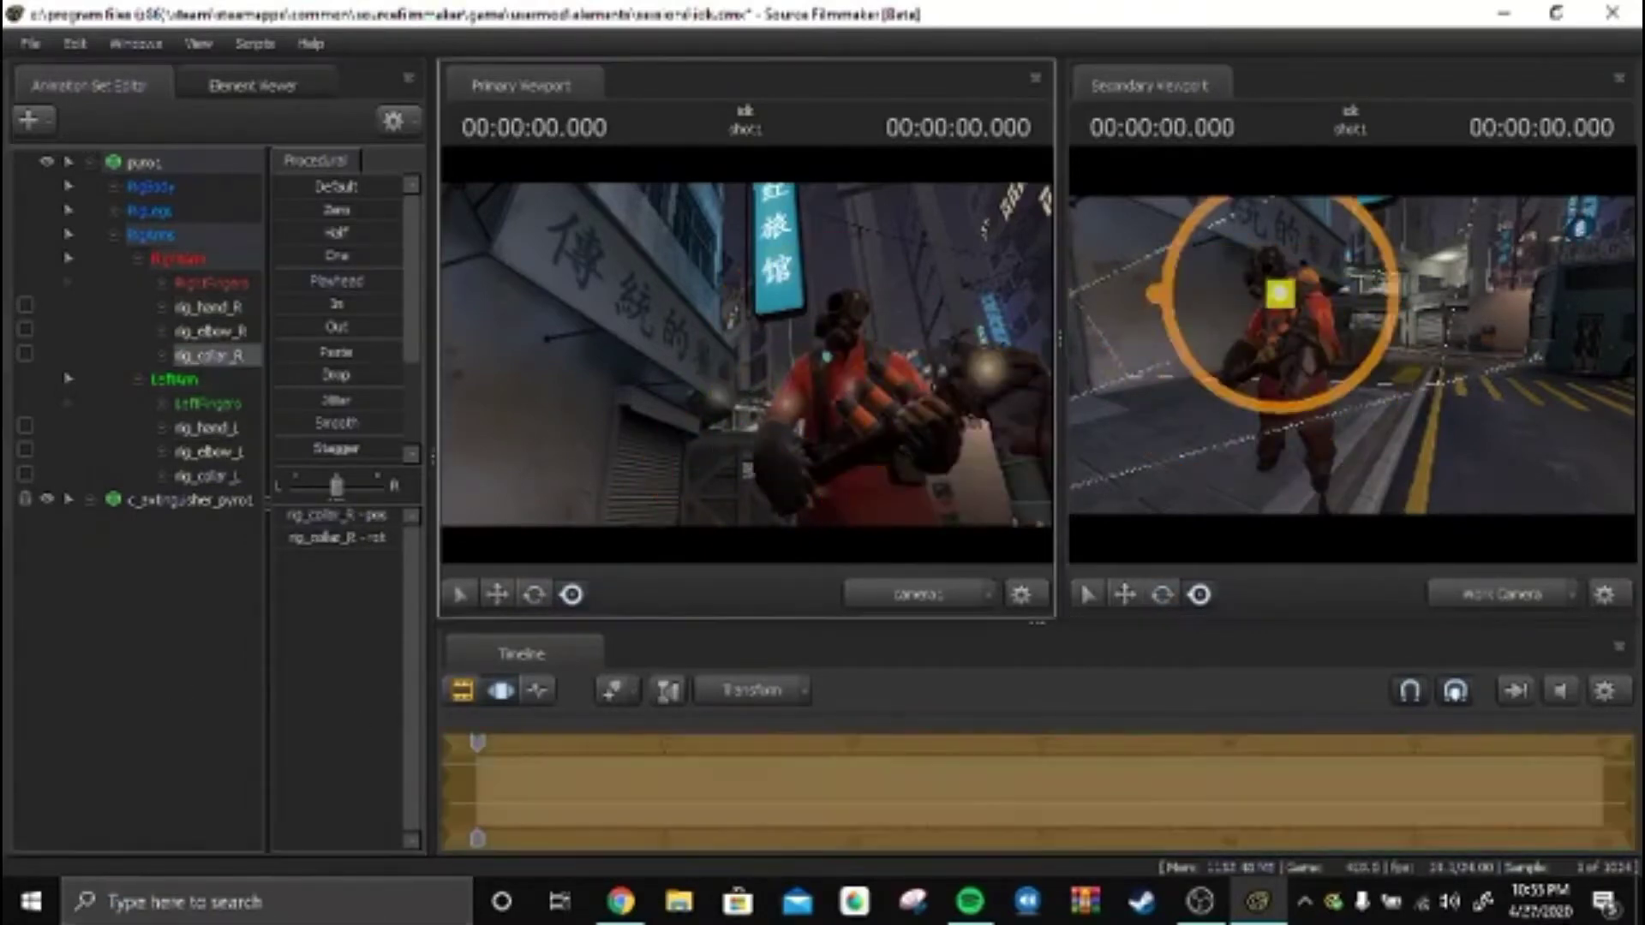
click(206, 428)
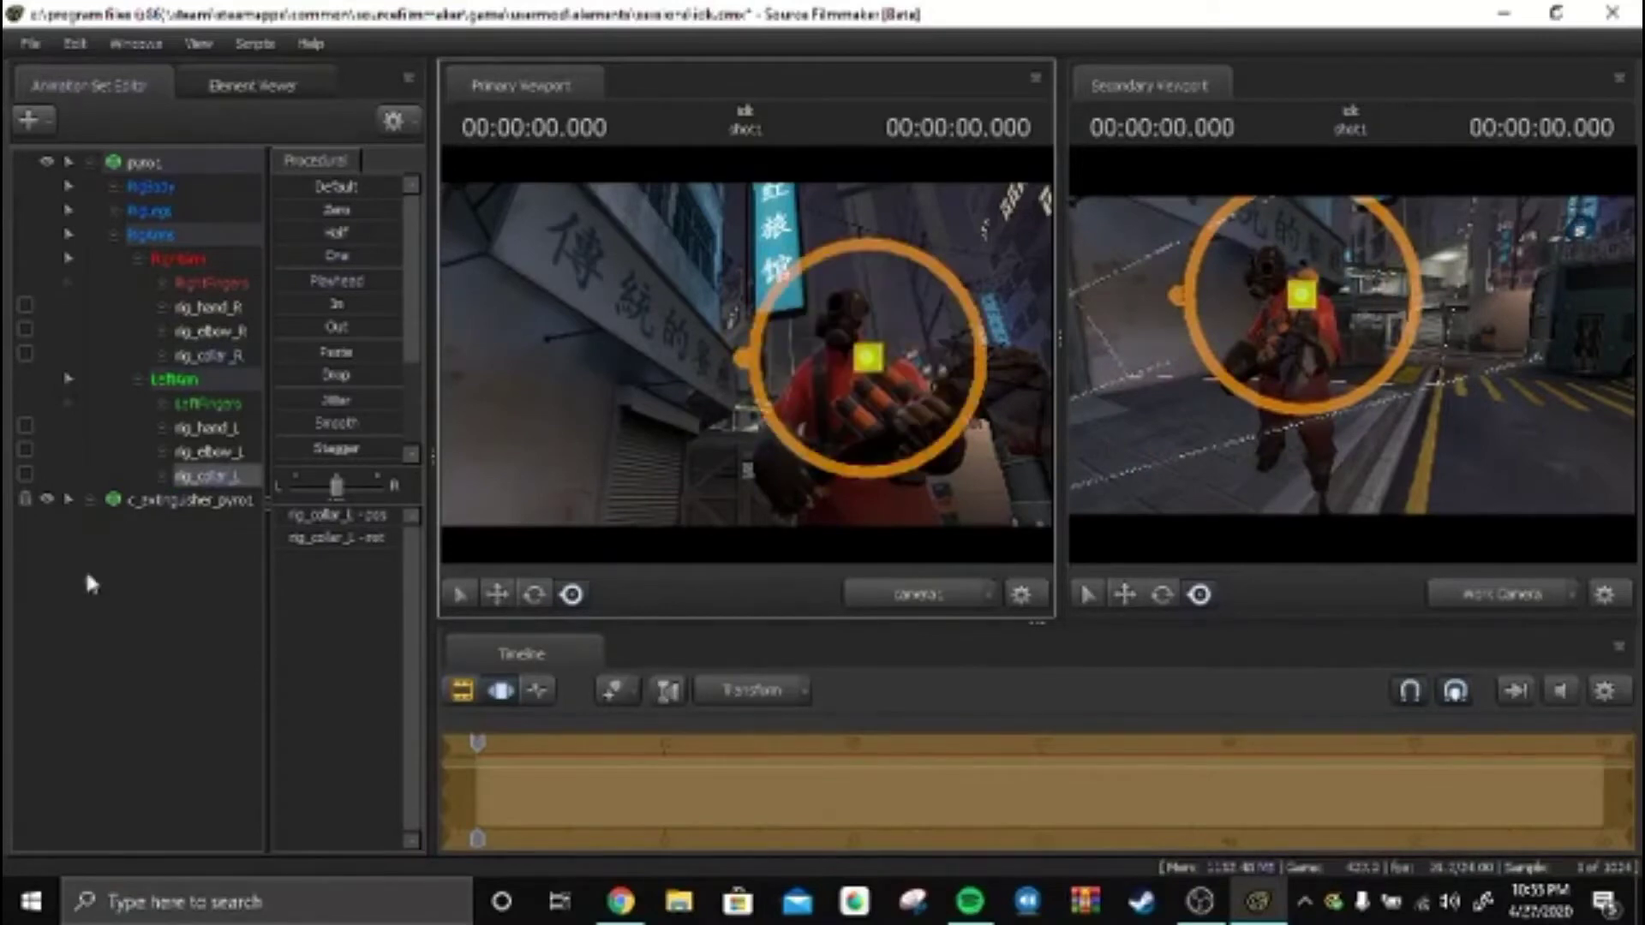
Step: Add the suit cosmetic, found by searching 'su', to Pyro
click(114, 234)
shift+click(147, 186)
text(su)
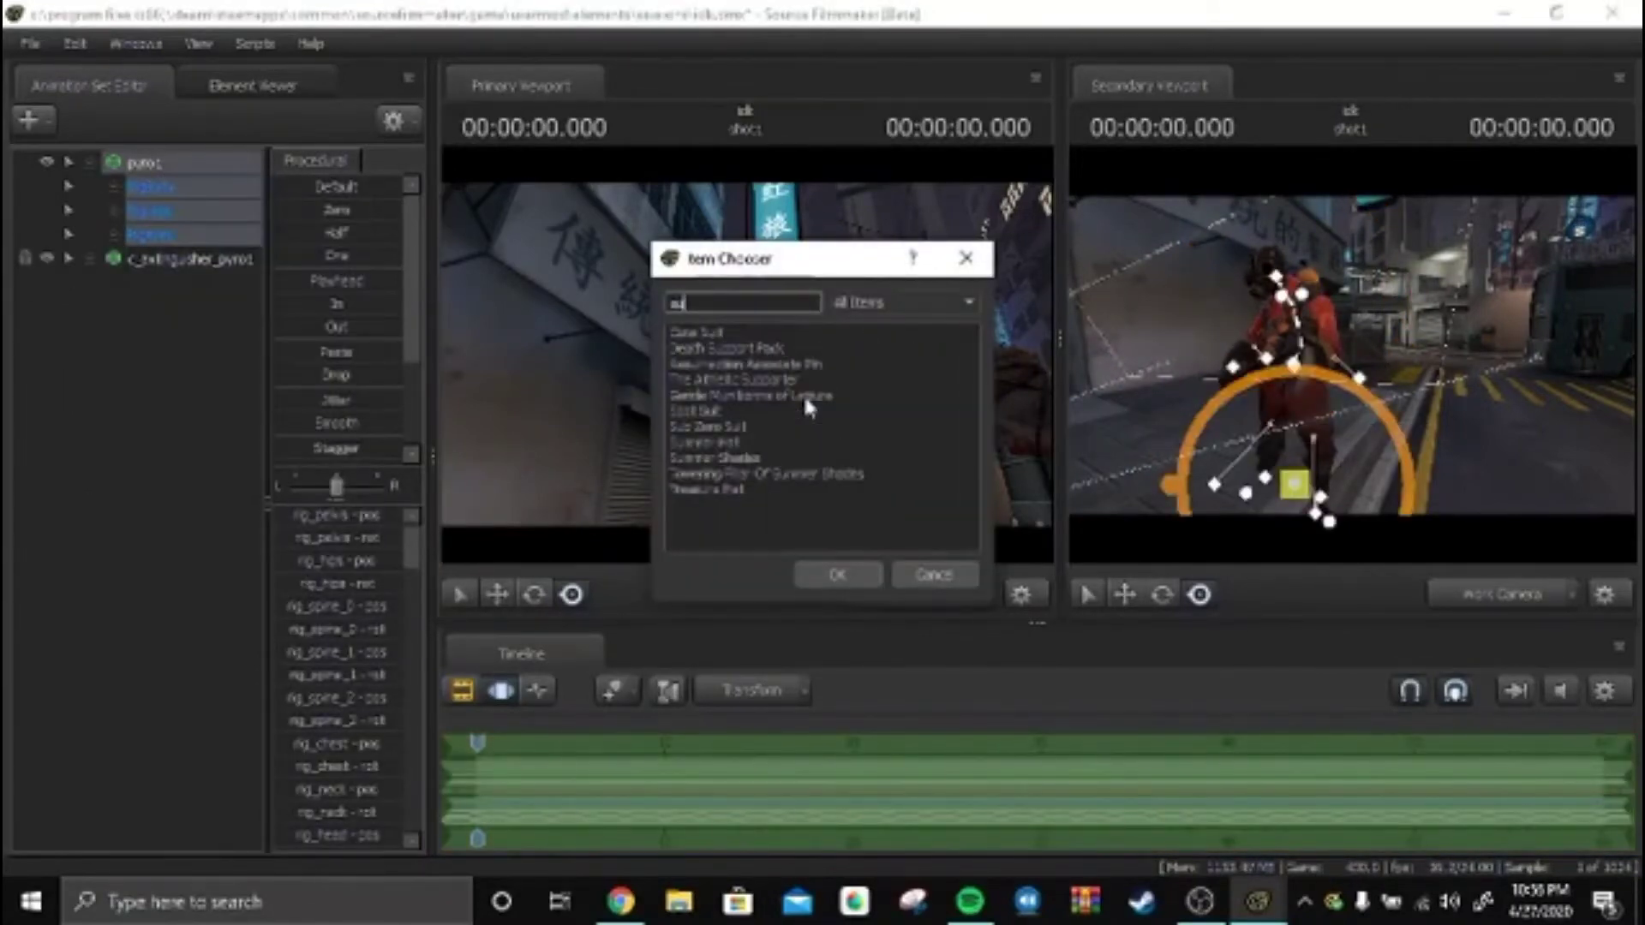
click(707, 426)
click(843, 577)
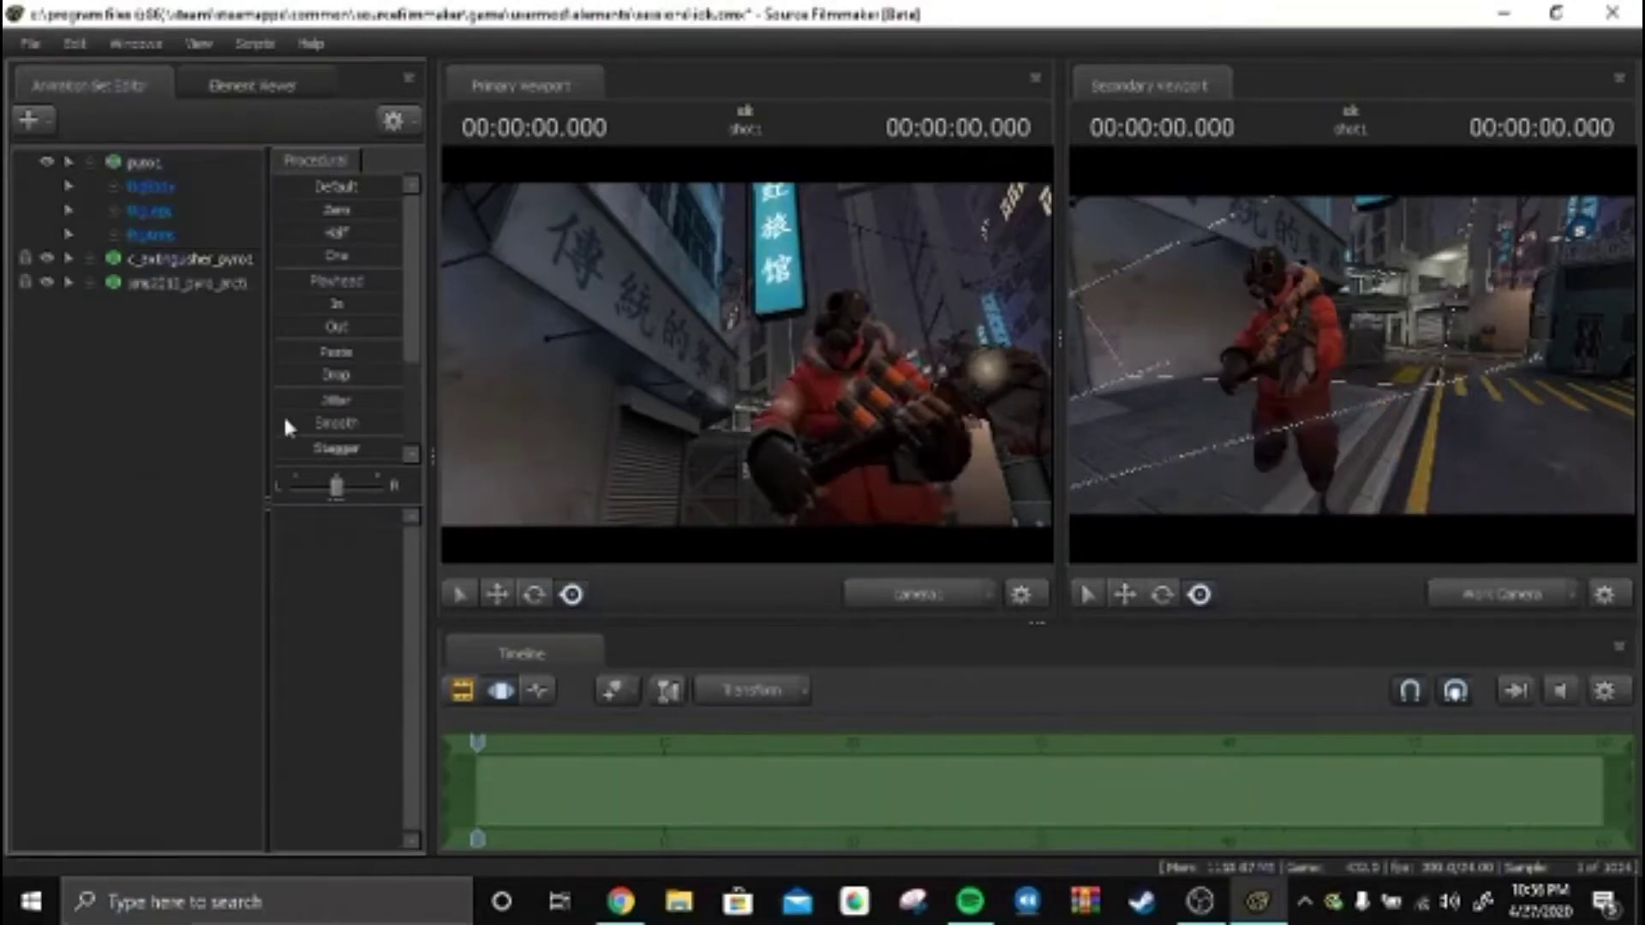
Step: Orbit the secondary view around Pyro, check the pelvis control, and clear the selection
mouse_move(1350, 360)
mouse_down()
mouse_move(1415, 386)
mouse_move(1363, 373)
mouse_move(1364, 322)
mouse_up()
click(1369, 354)
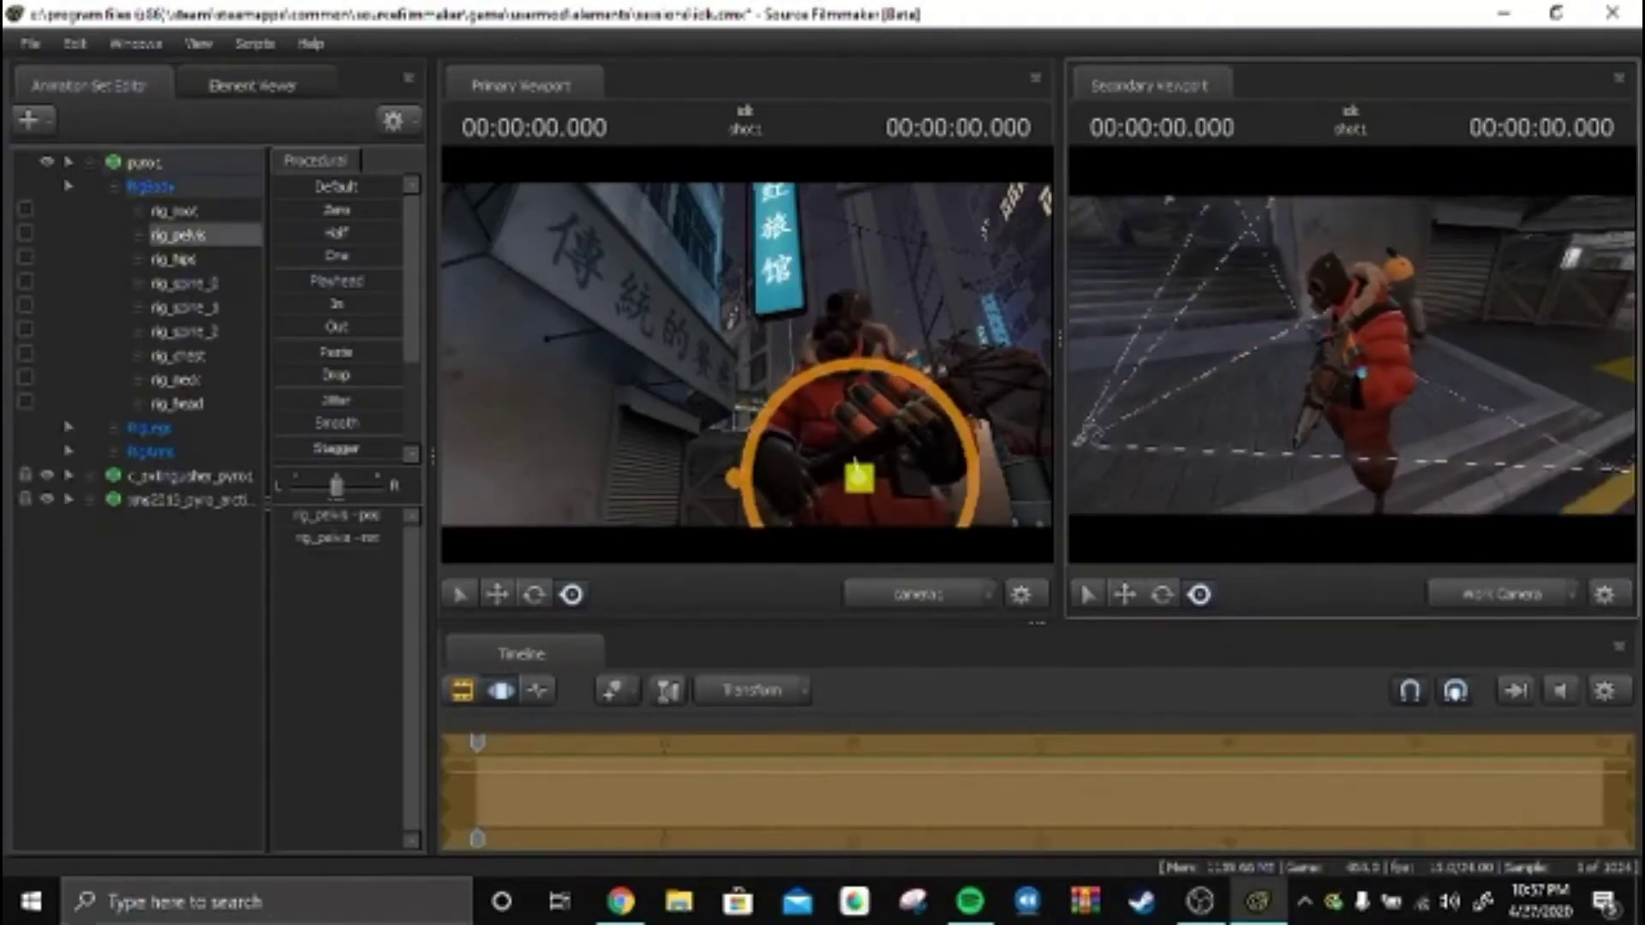
click(143, 614)
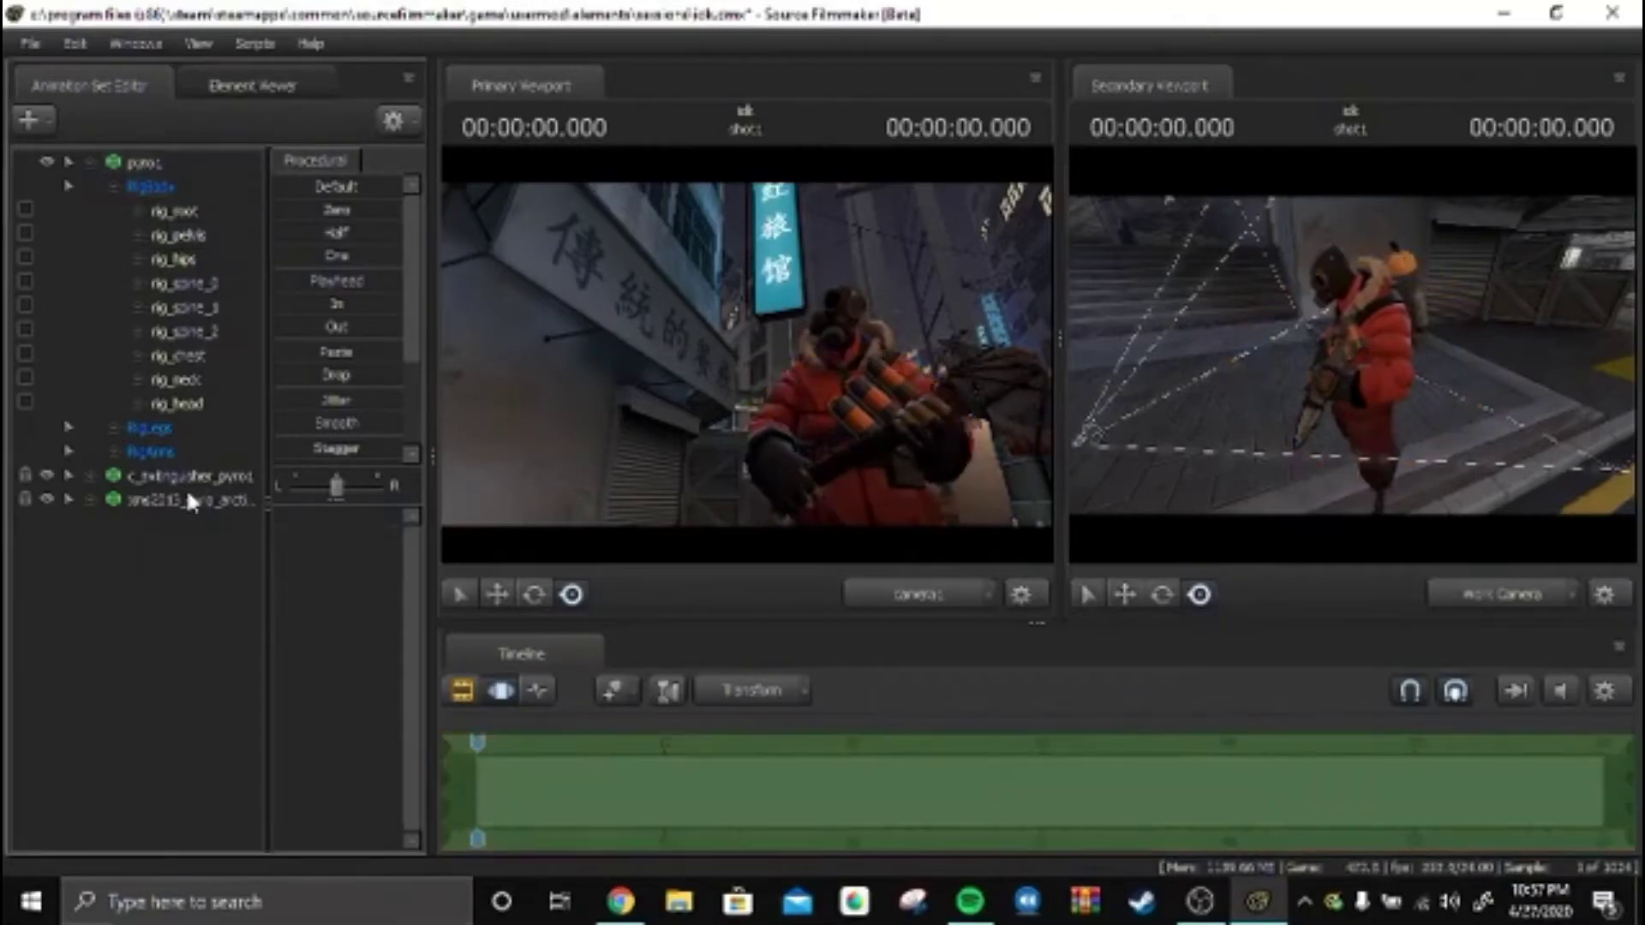
Step: Add the scout soccer scarf to Pyro, then reopen the Item Chooser to search again
right_click(206, 196)
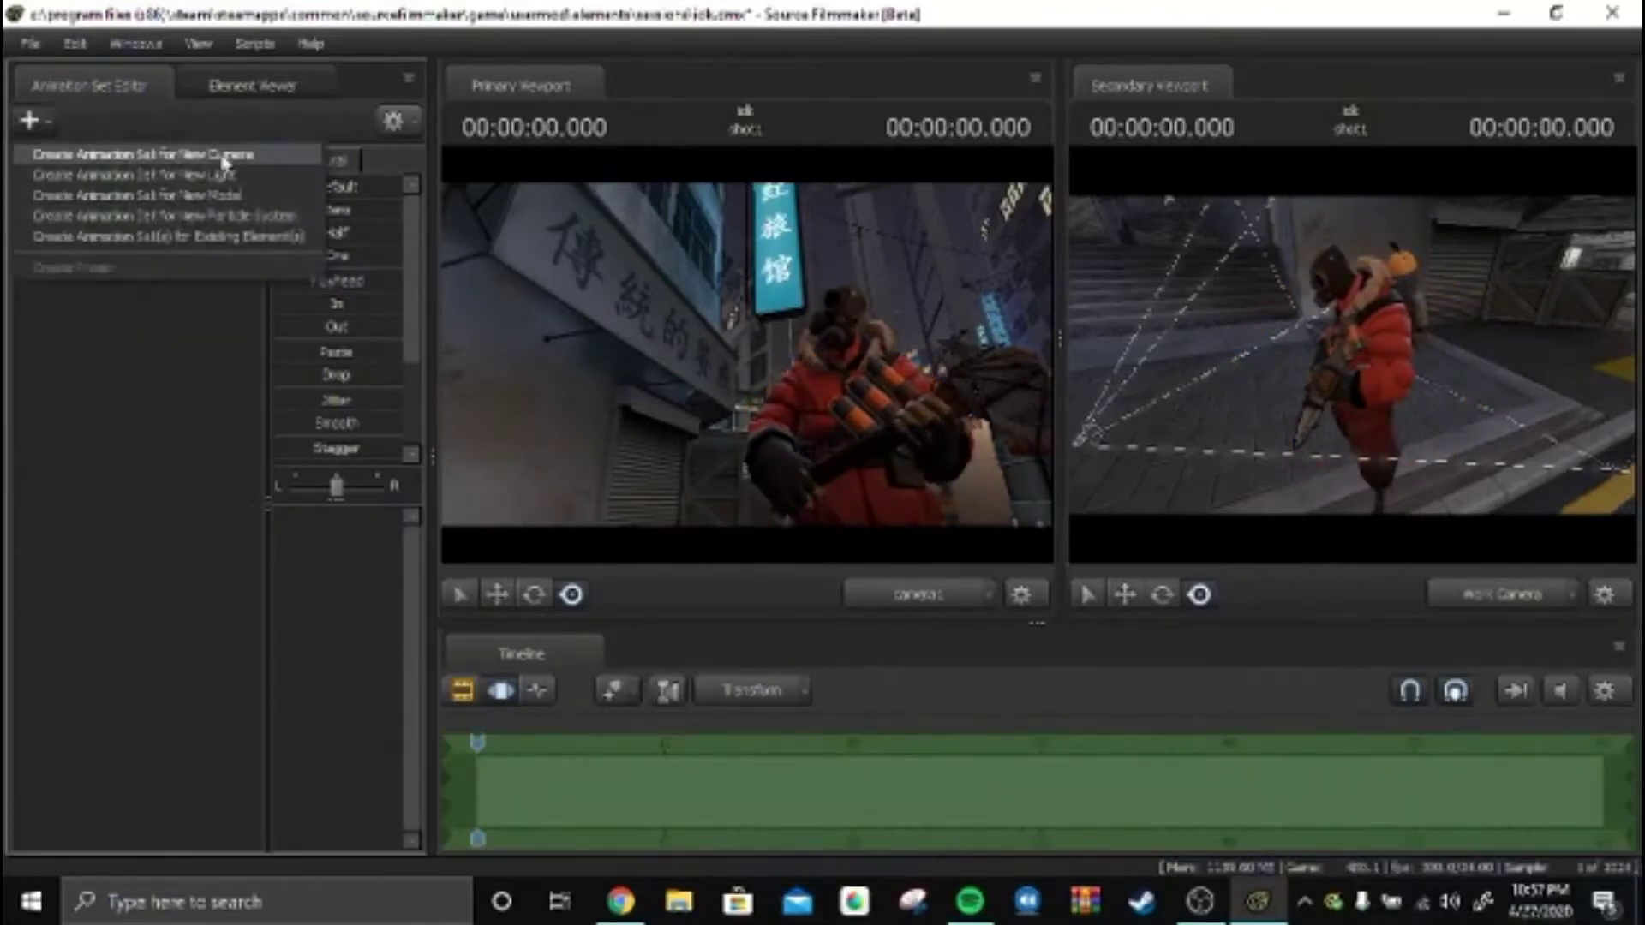
click(151, 435)
click(28, 121)
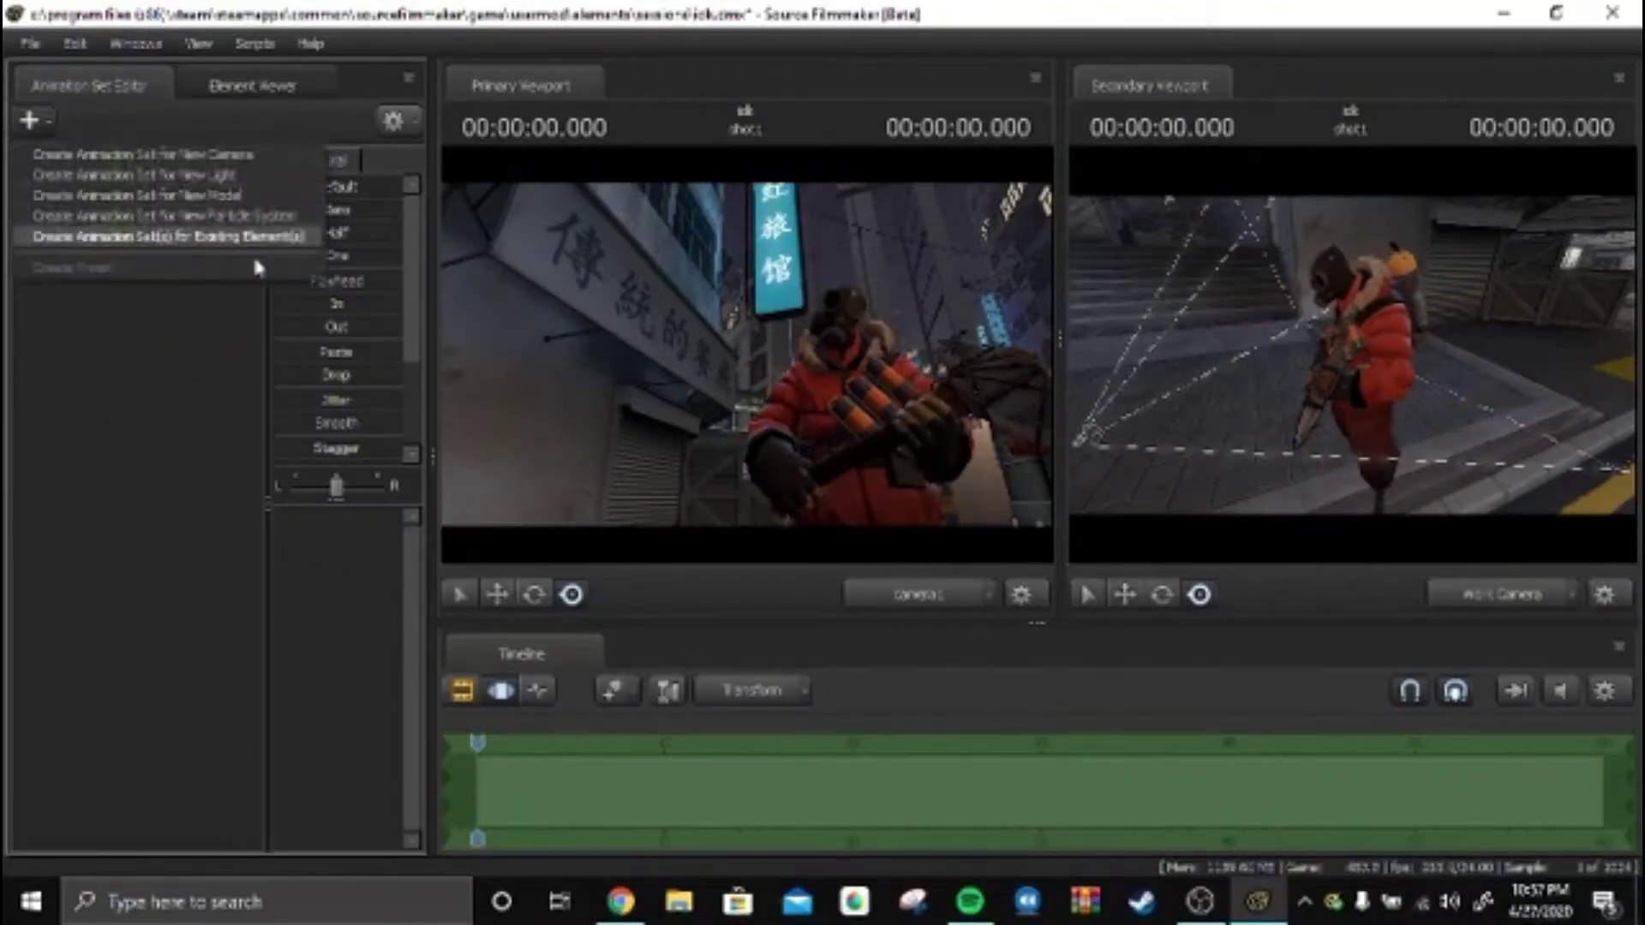
right_click(145, 162)
click(304, 483)
double_click(732, 333)
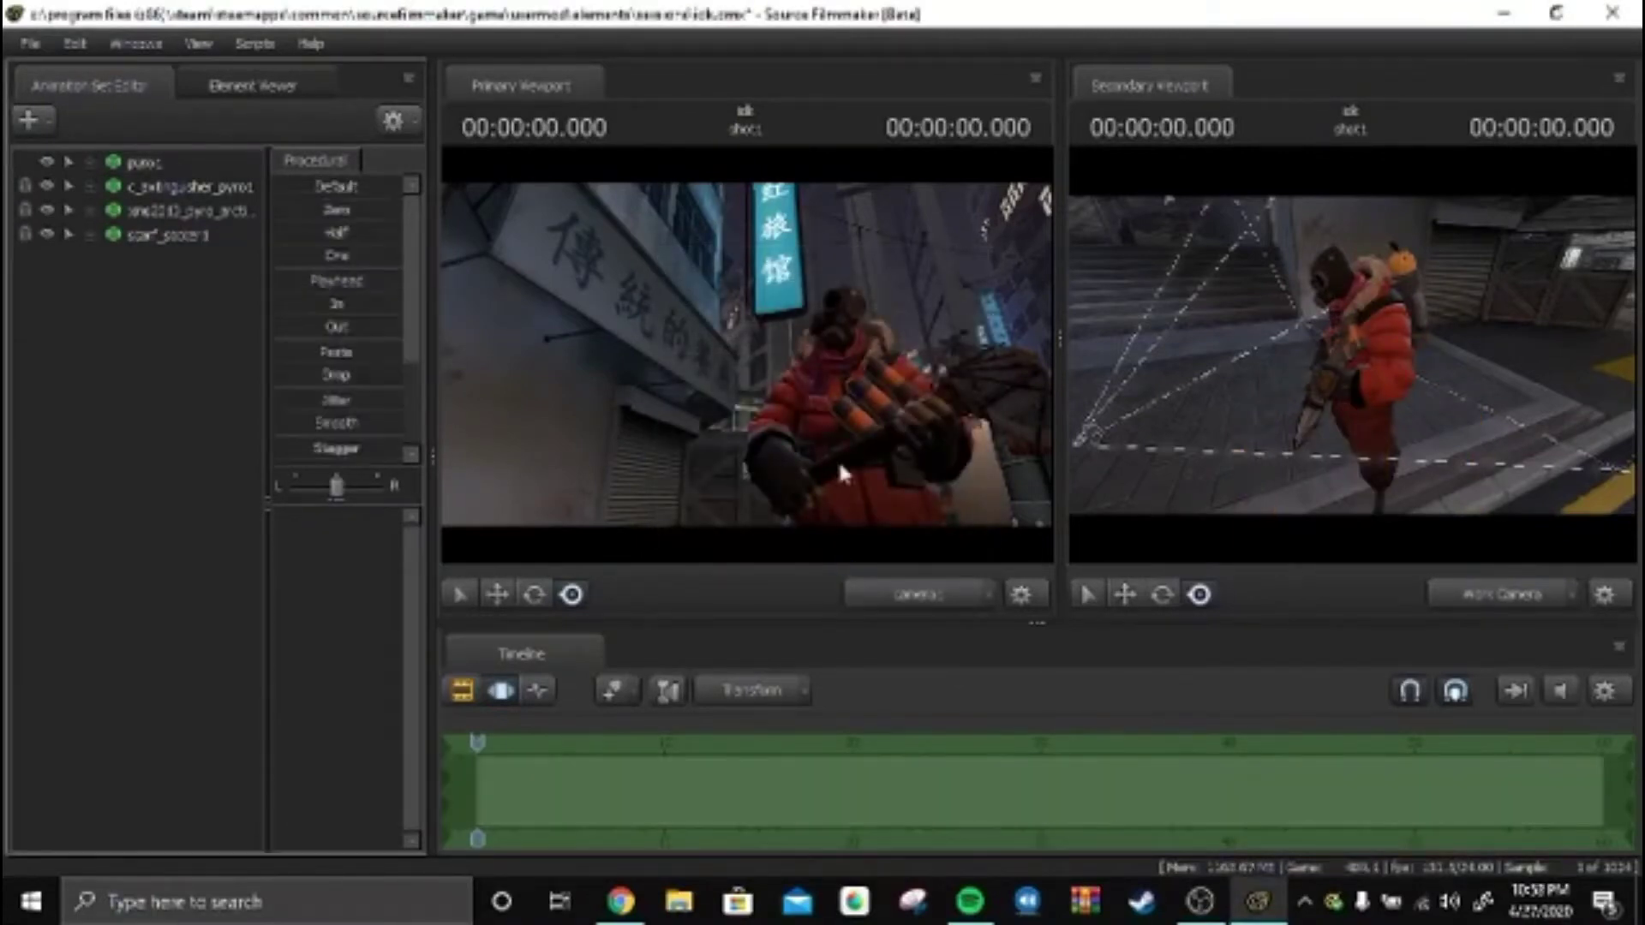
key(ctrl+shift+z)
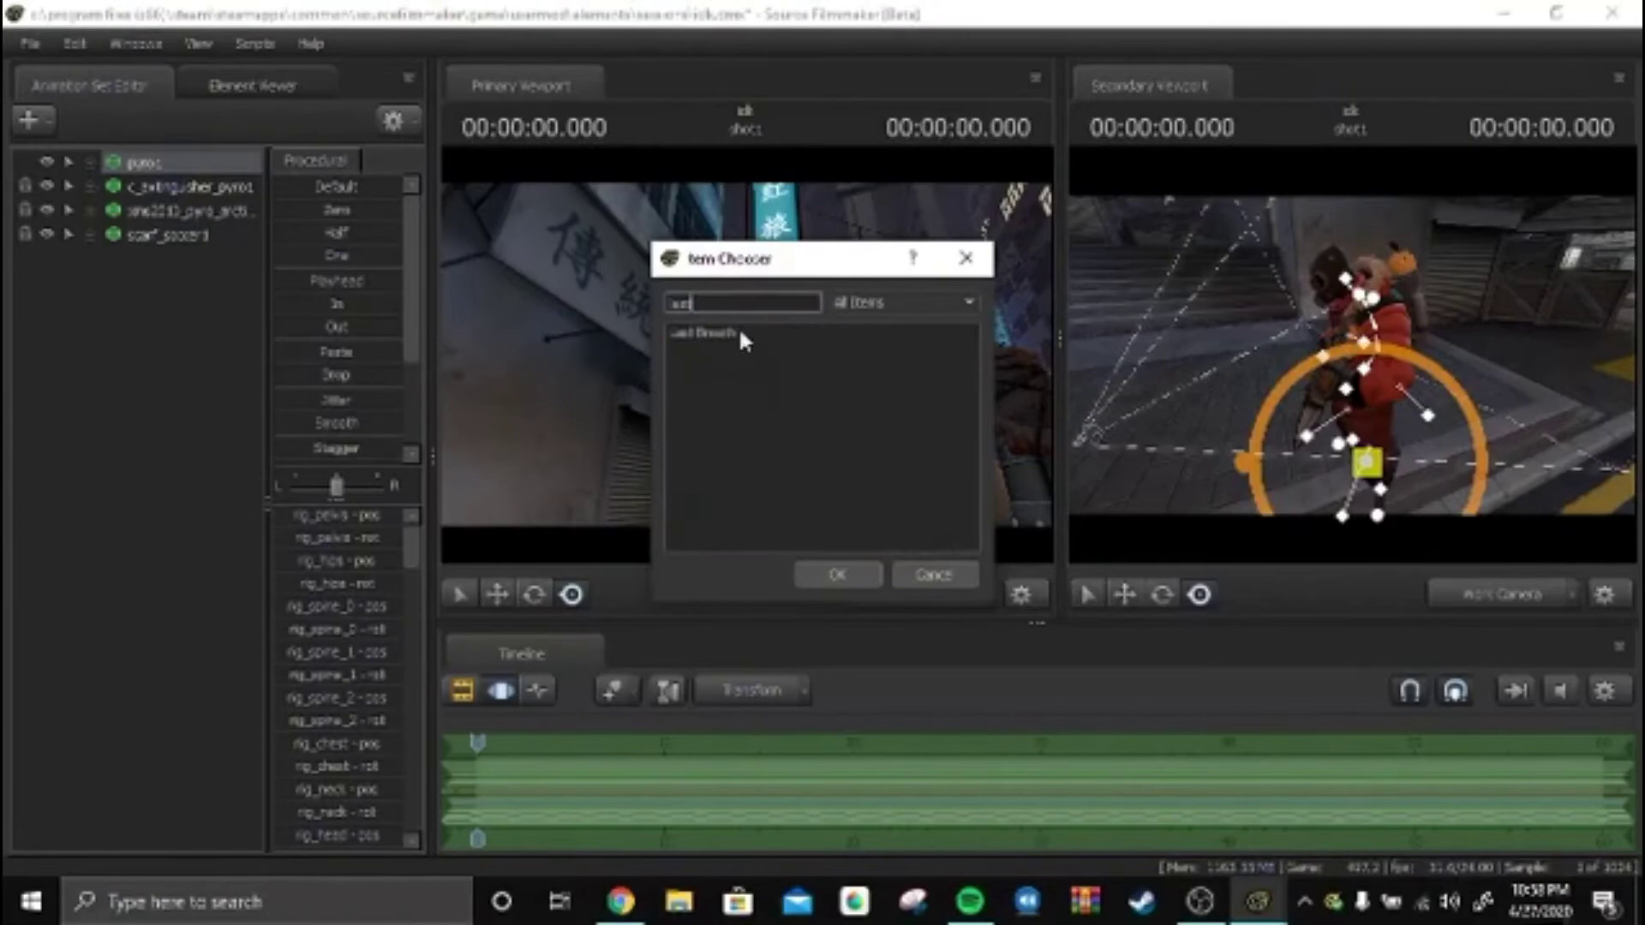
Step: Add the Halloween head cosmetic and set Pyro's head body group
double_click(705, 333)
right_click(145, 163)
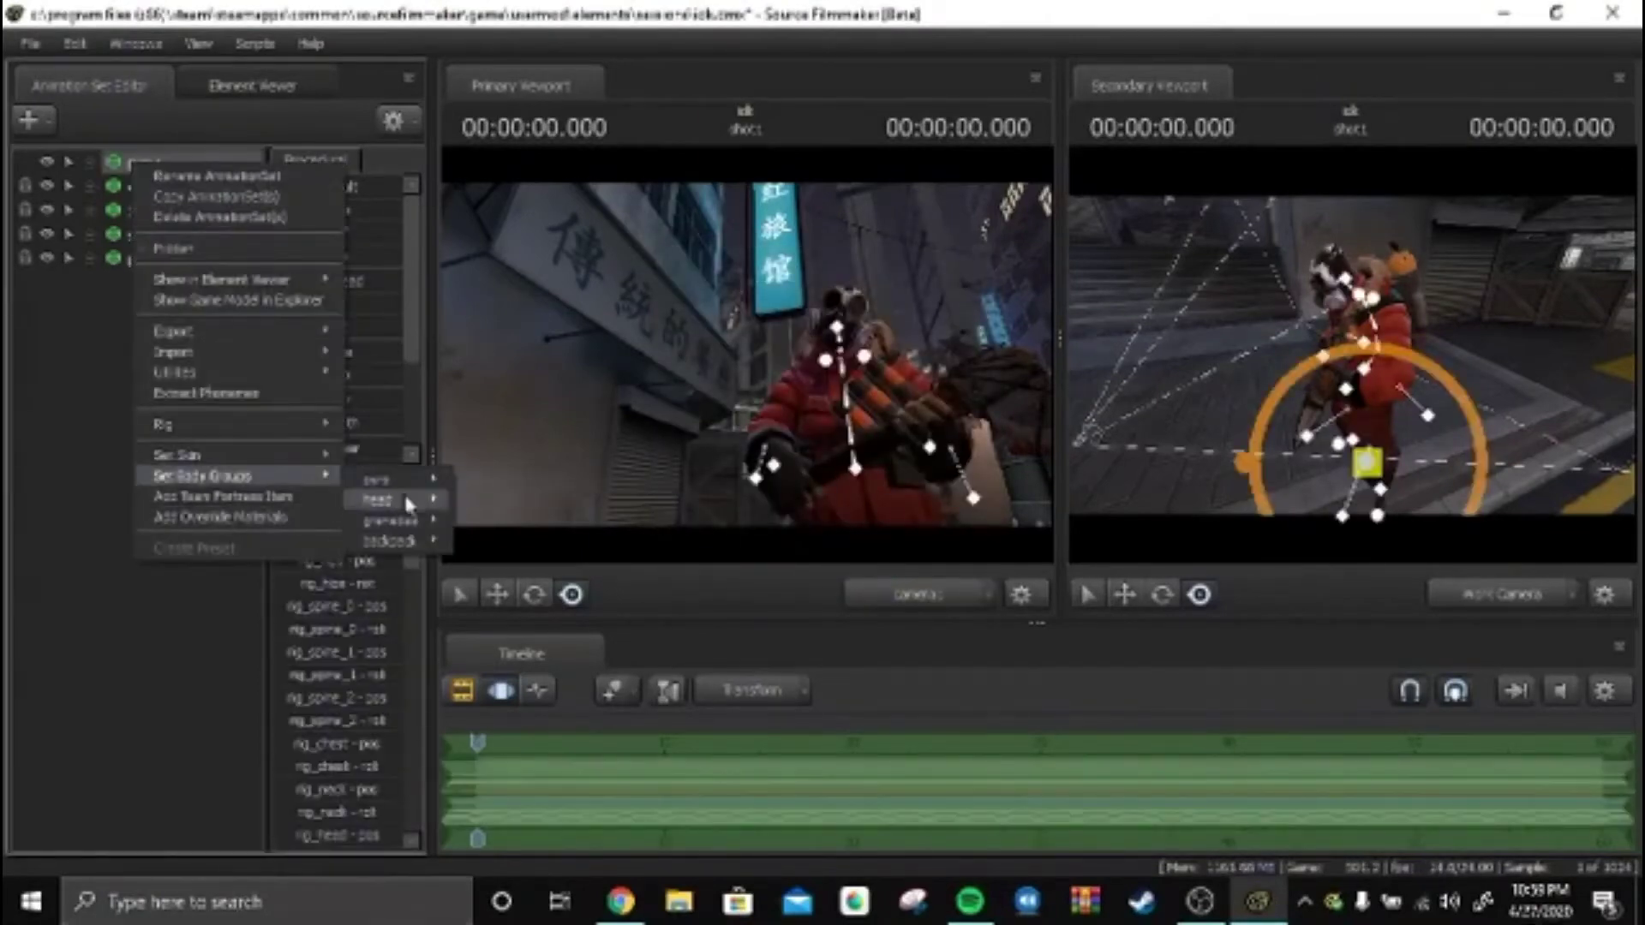
click(385, 499)
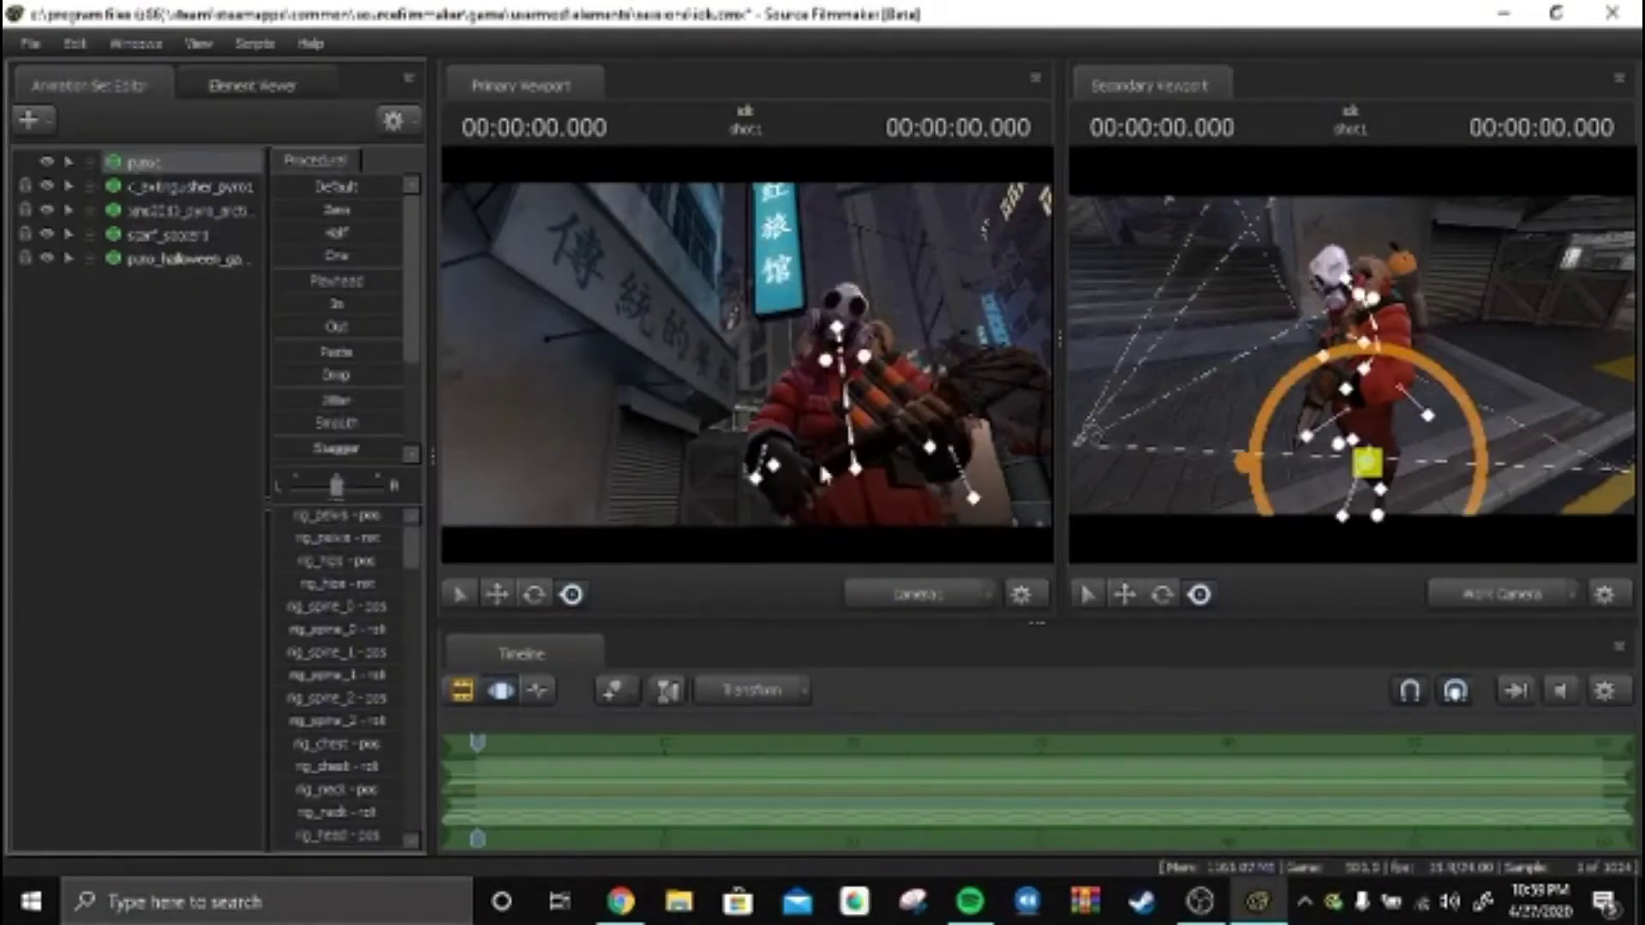
Step: Delete scarf_scout and add the winter scarf from the Item Chooser
right_click(177, 234)
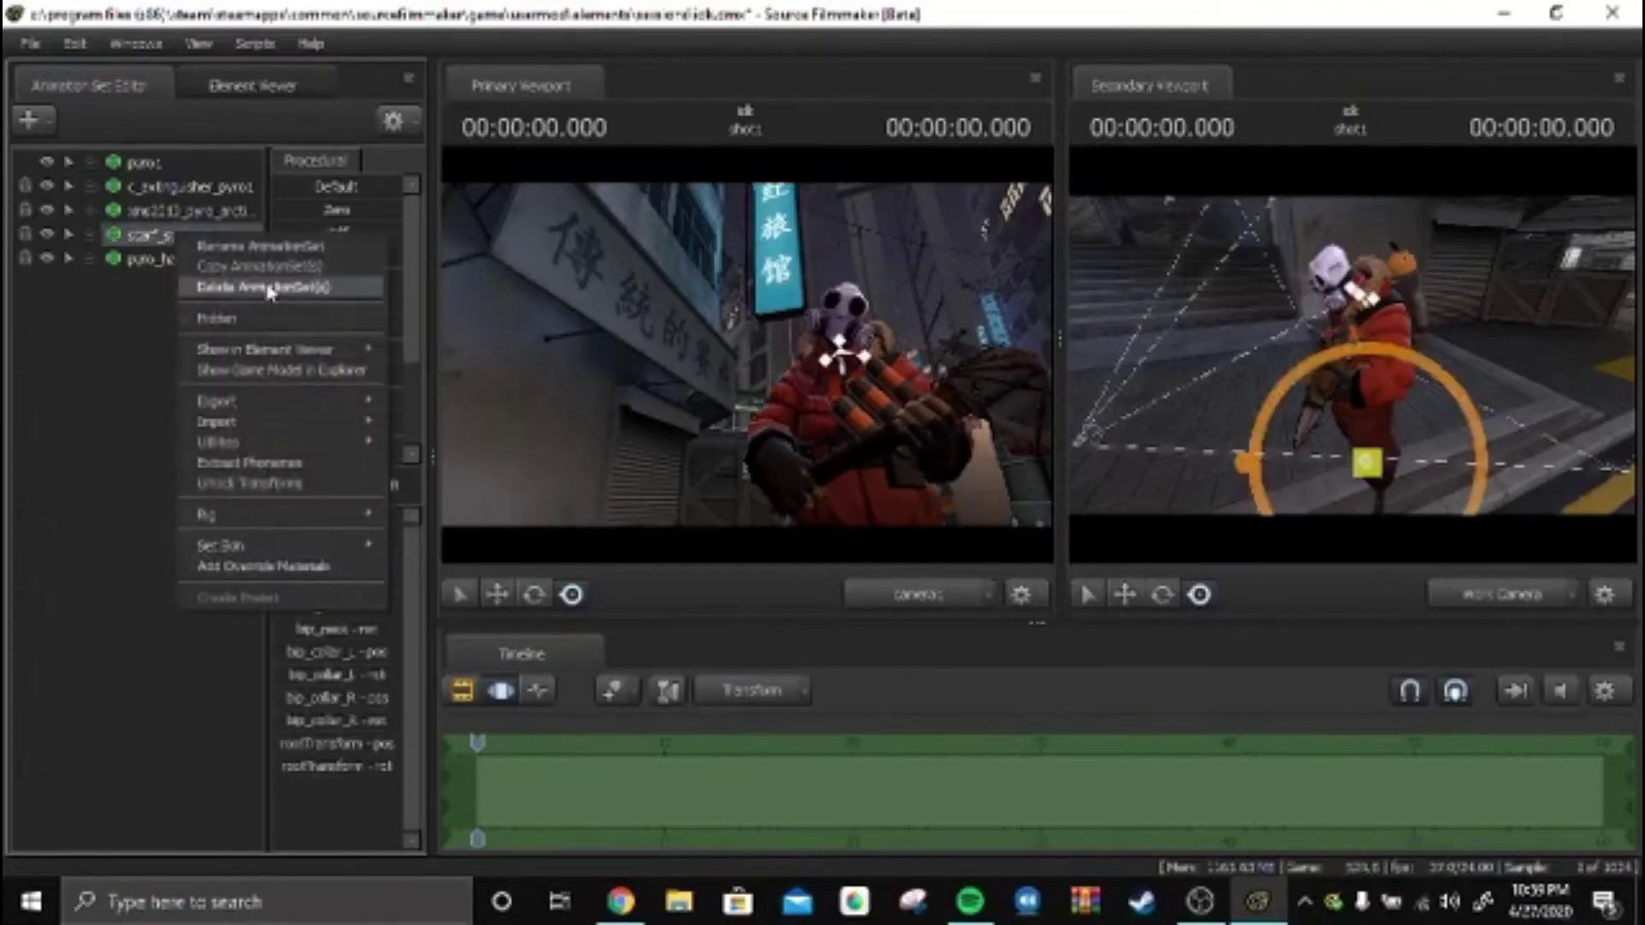
click(206, 289)
click(145, 162)
key(ctrl+shift+z)
text(burn)
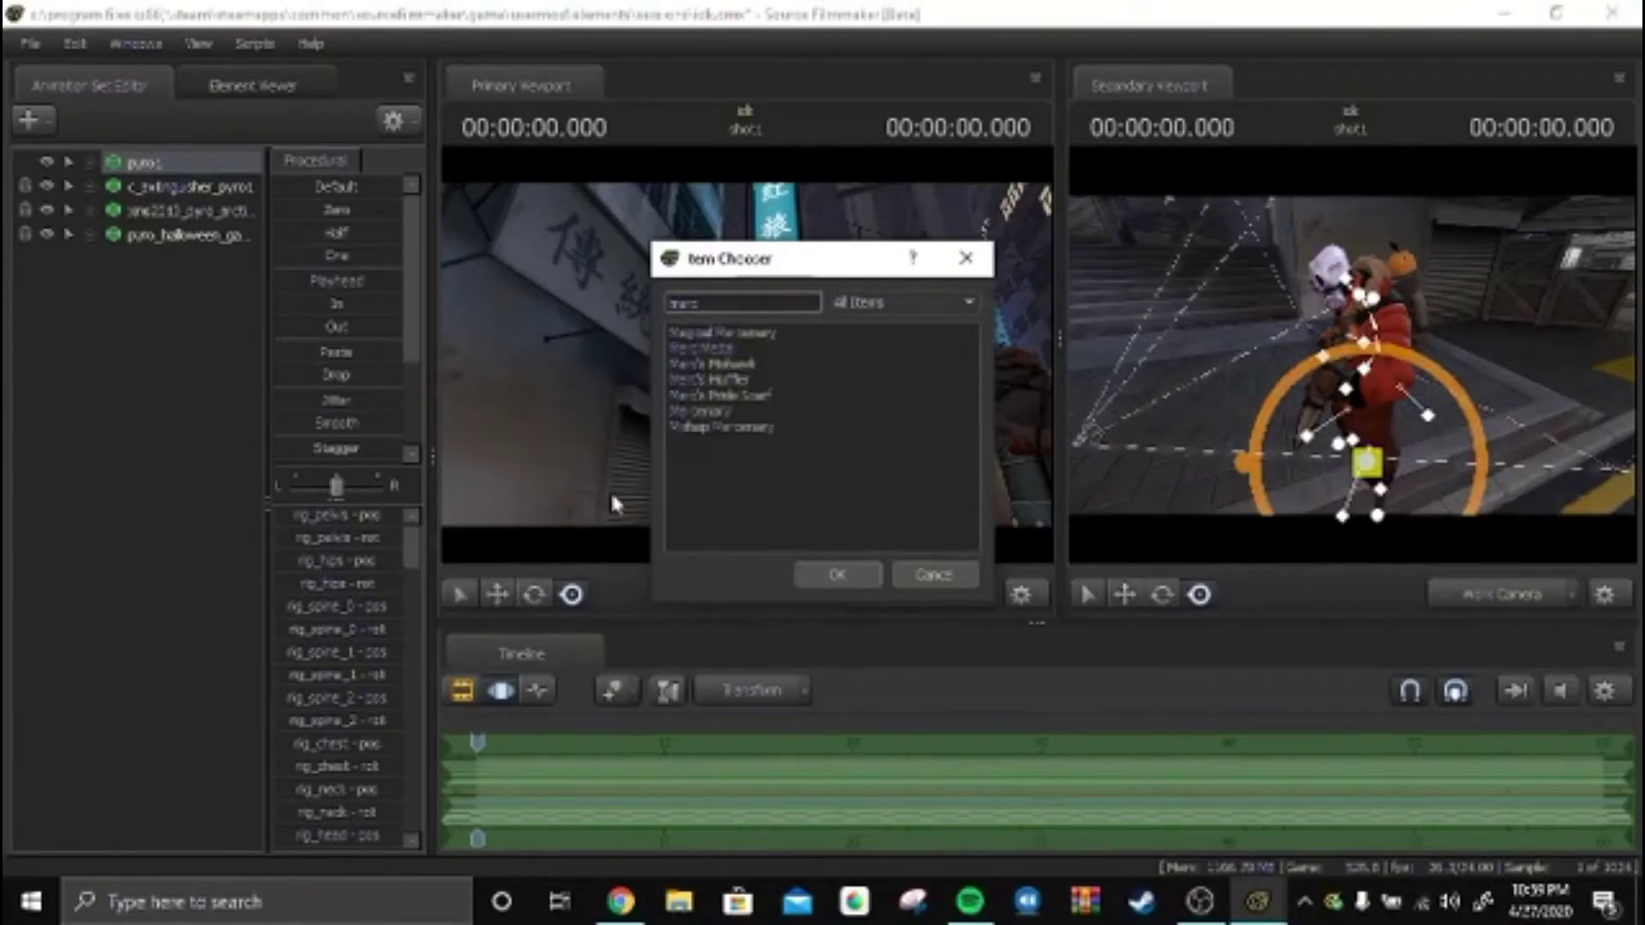
double_click(709, 373)
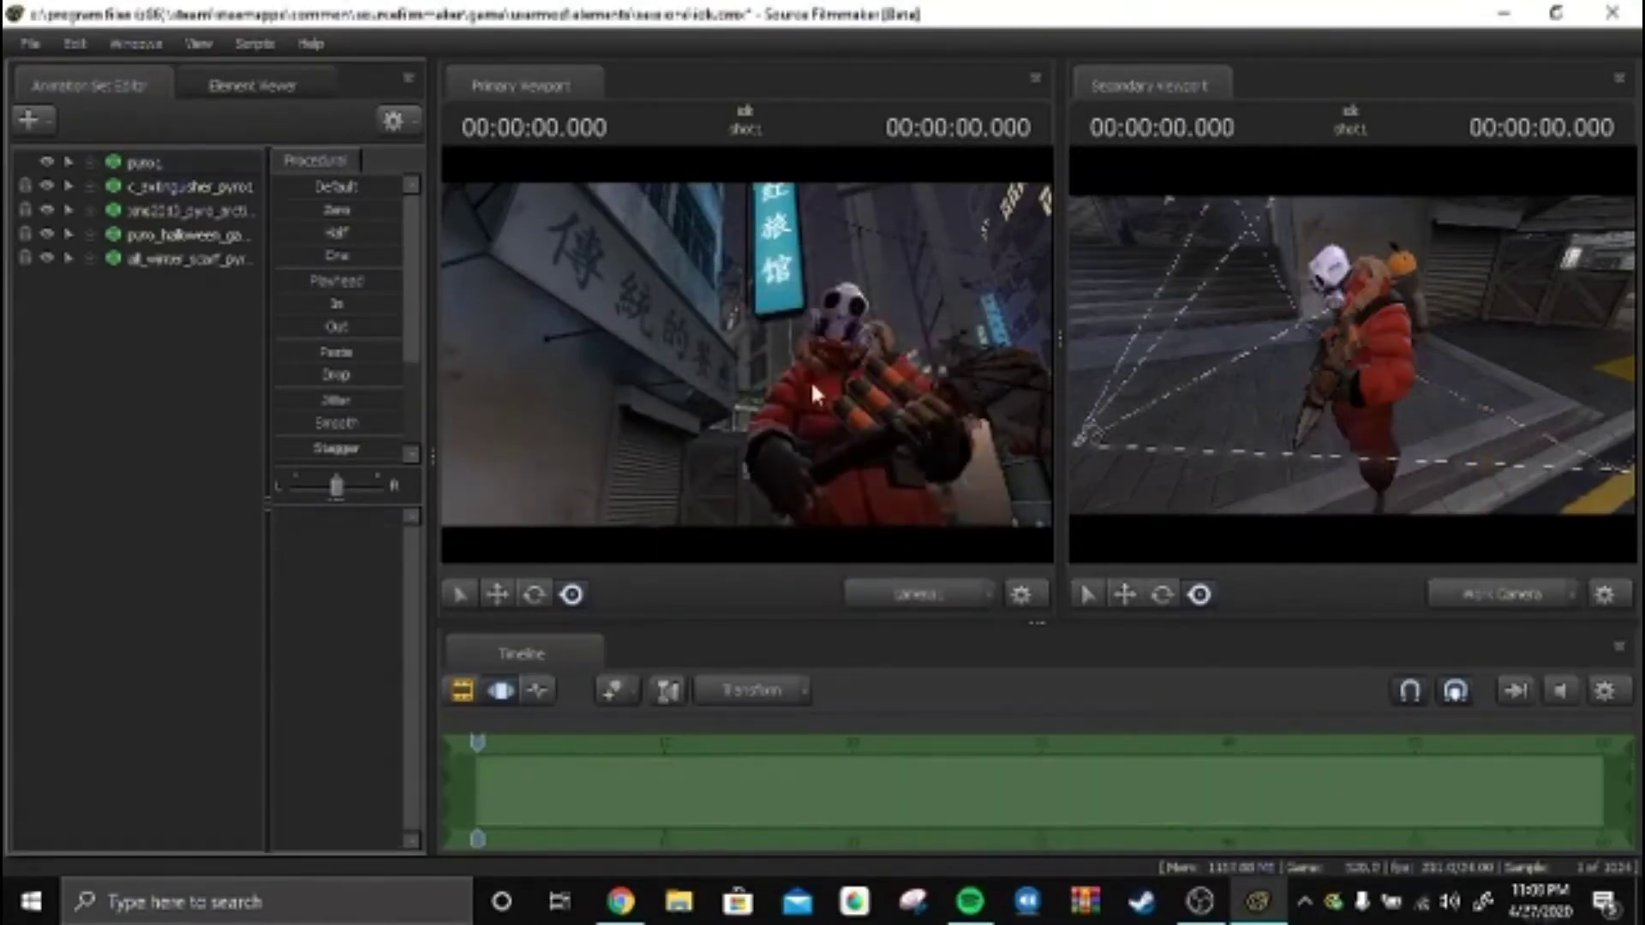
right_click(180, 261)
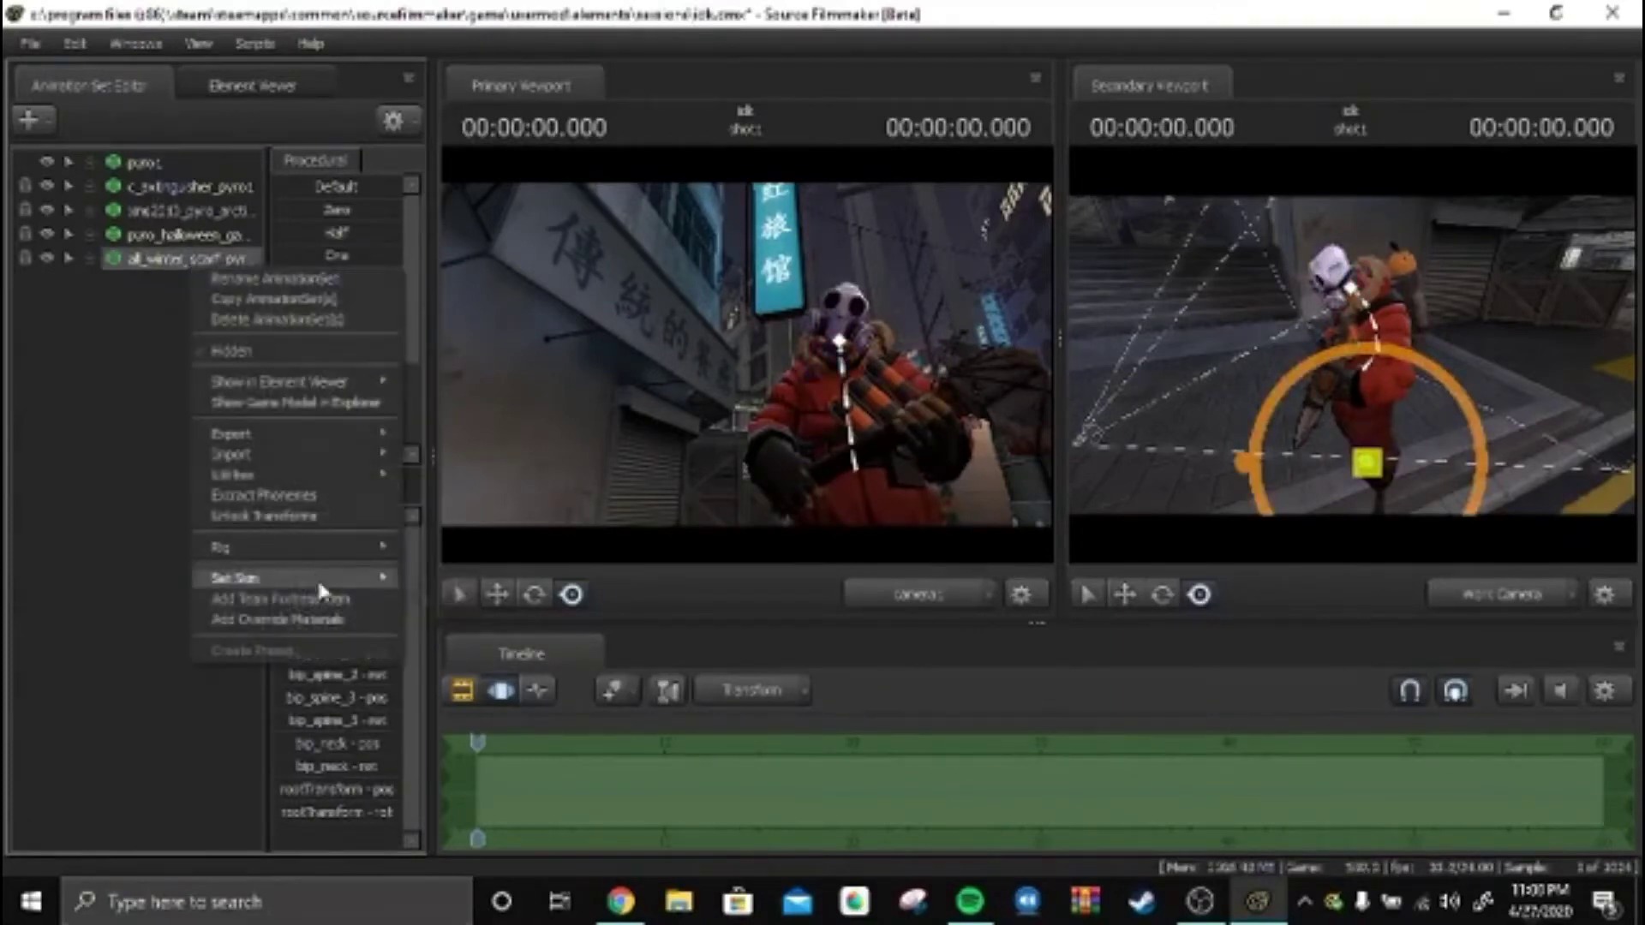
click(120, 379)
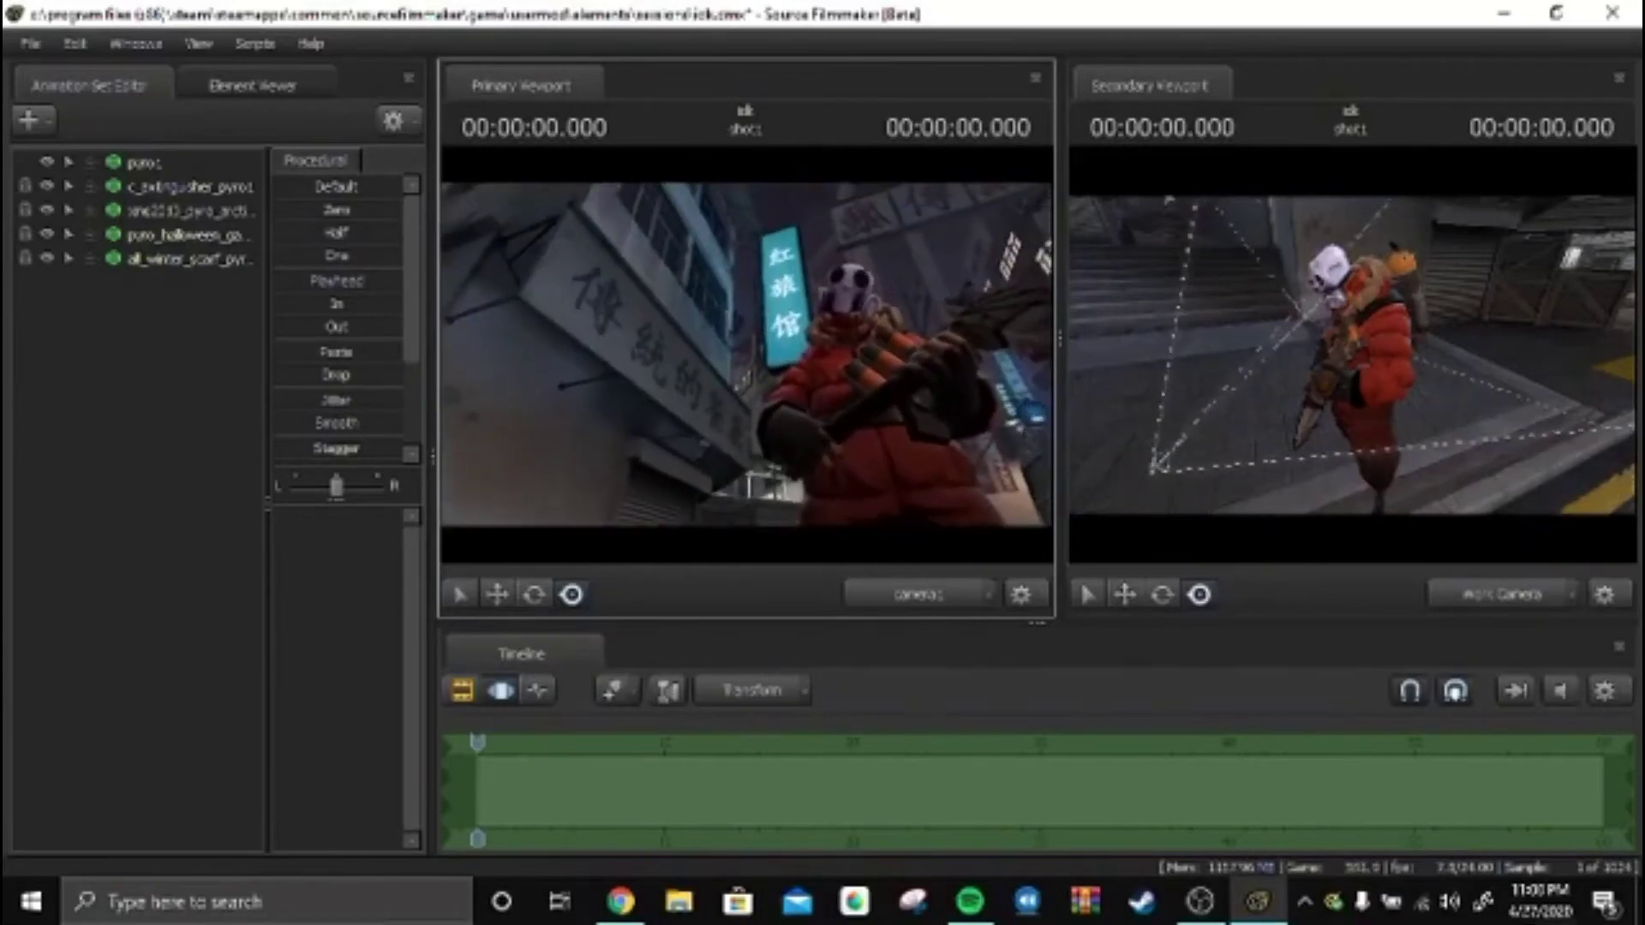
Step: Delete the all_winter_scarf animation set after checking Pyro's head control
click(68, 163)
click(141, 187)
click(67, 186)
click(180, 403)
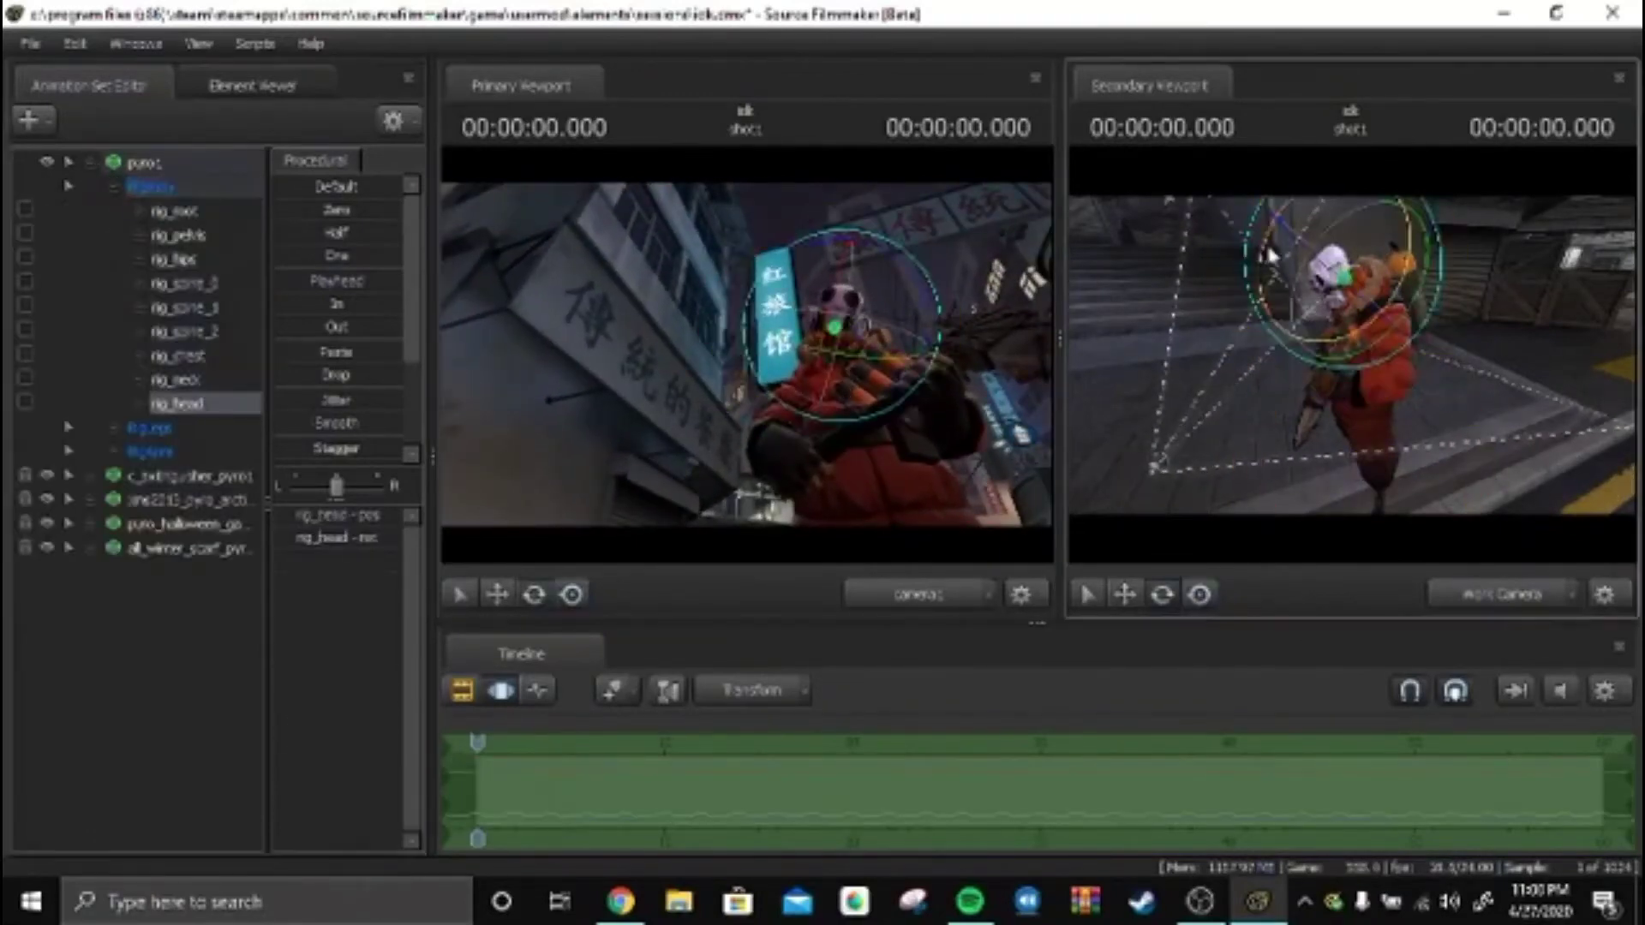
click(179, 706)
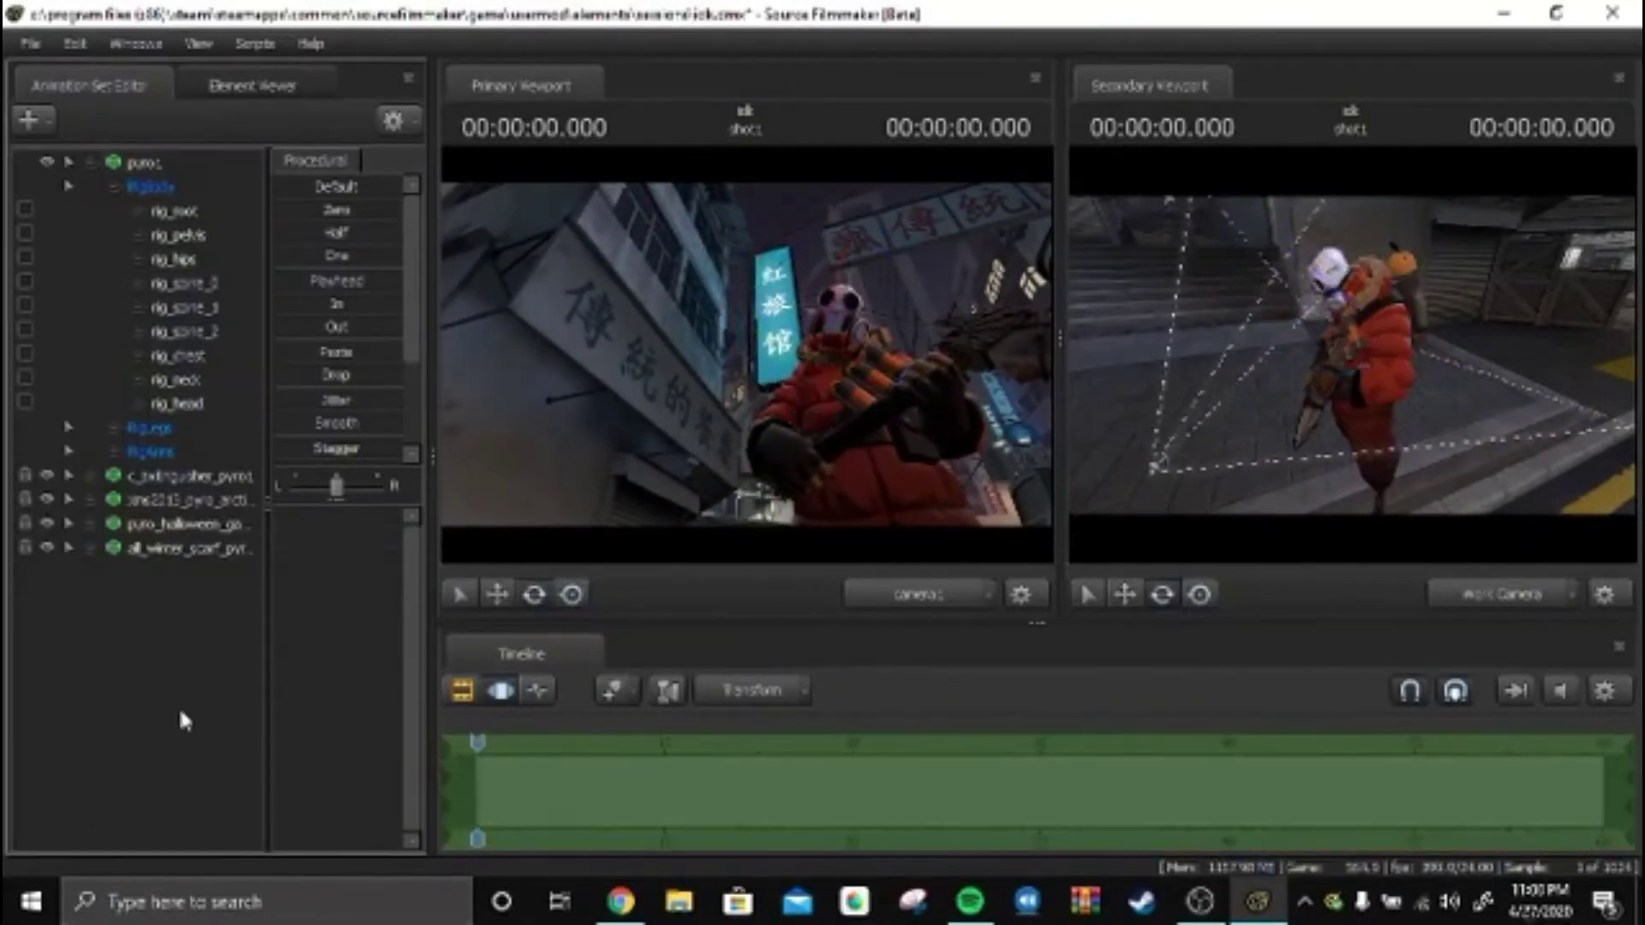
click(67, 163)
right_click(161, 257)
click(233, 540)
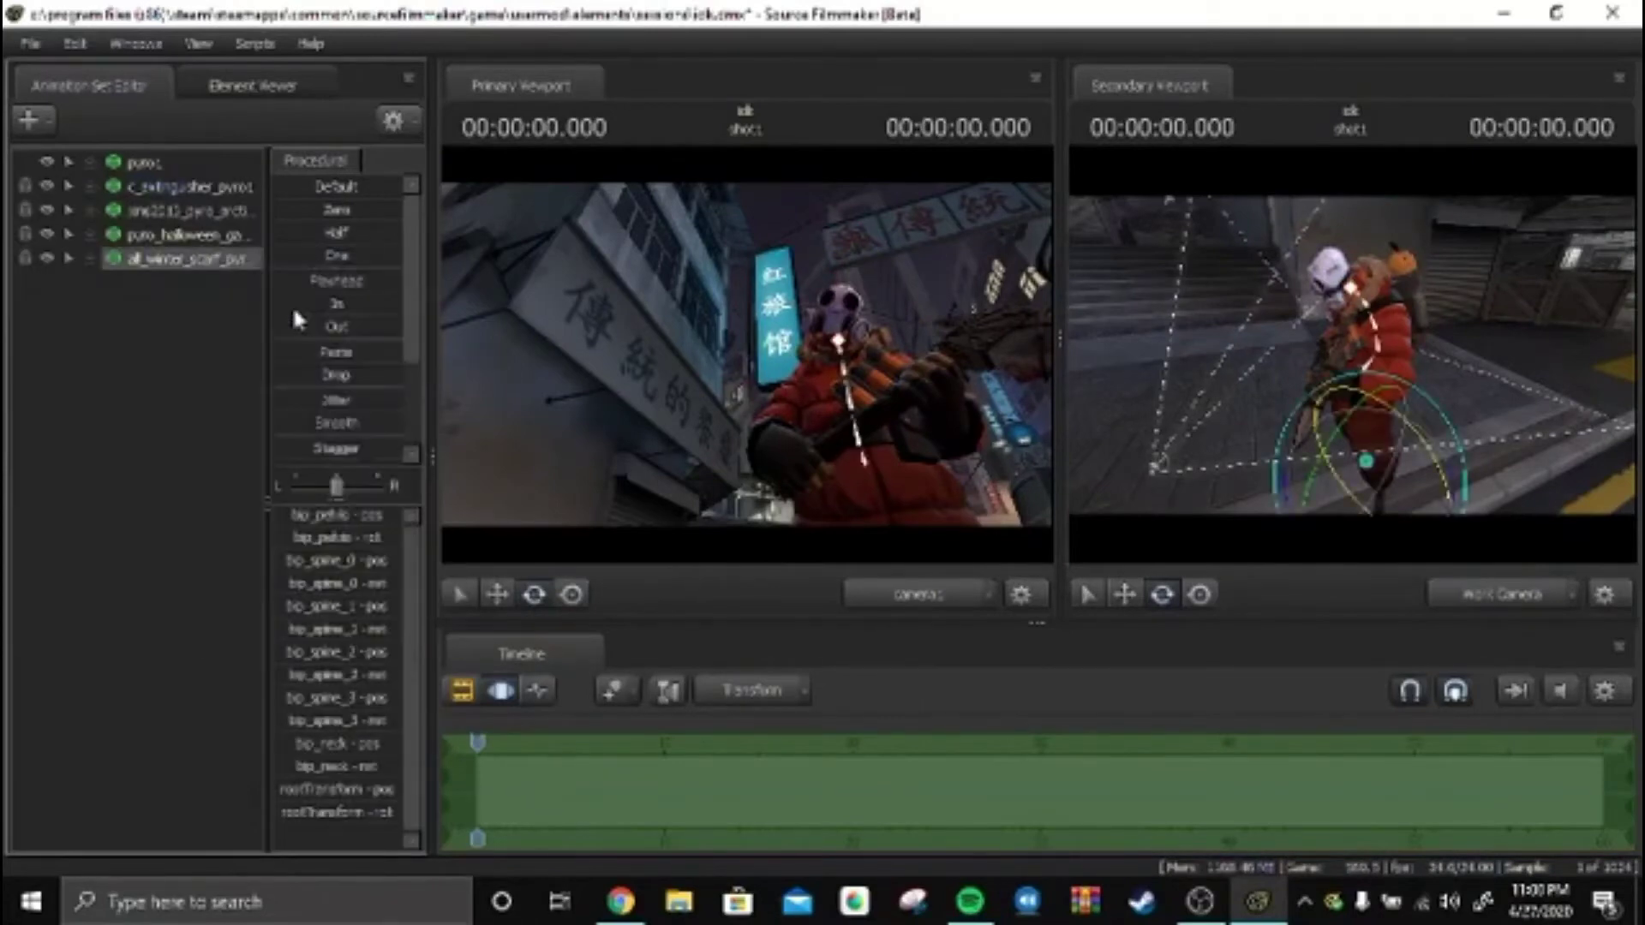
Step: Create a first light animation set shining on Pyro
click(1205, 902)
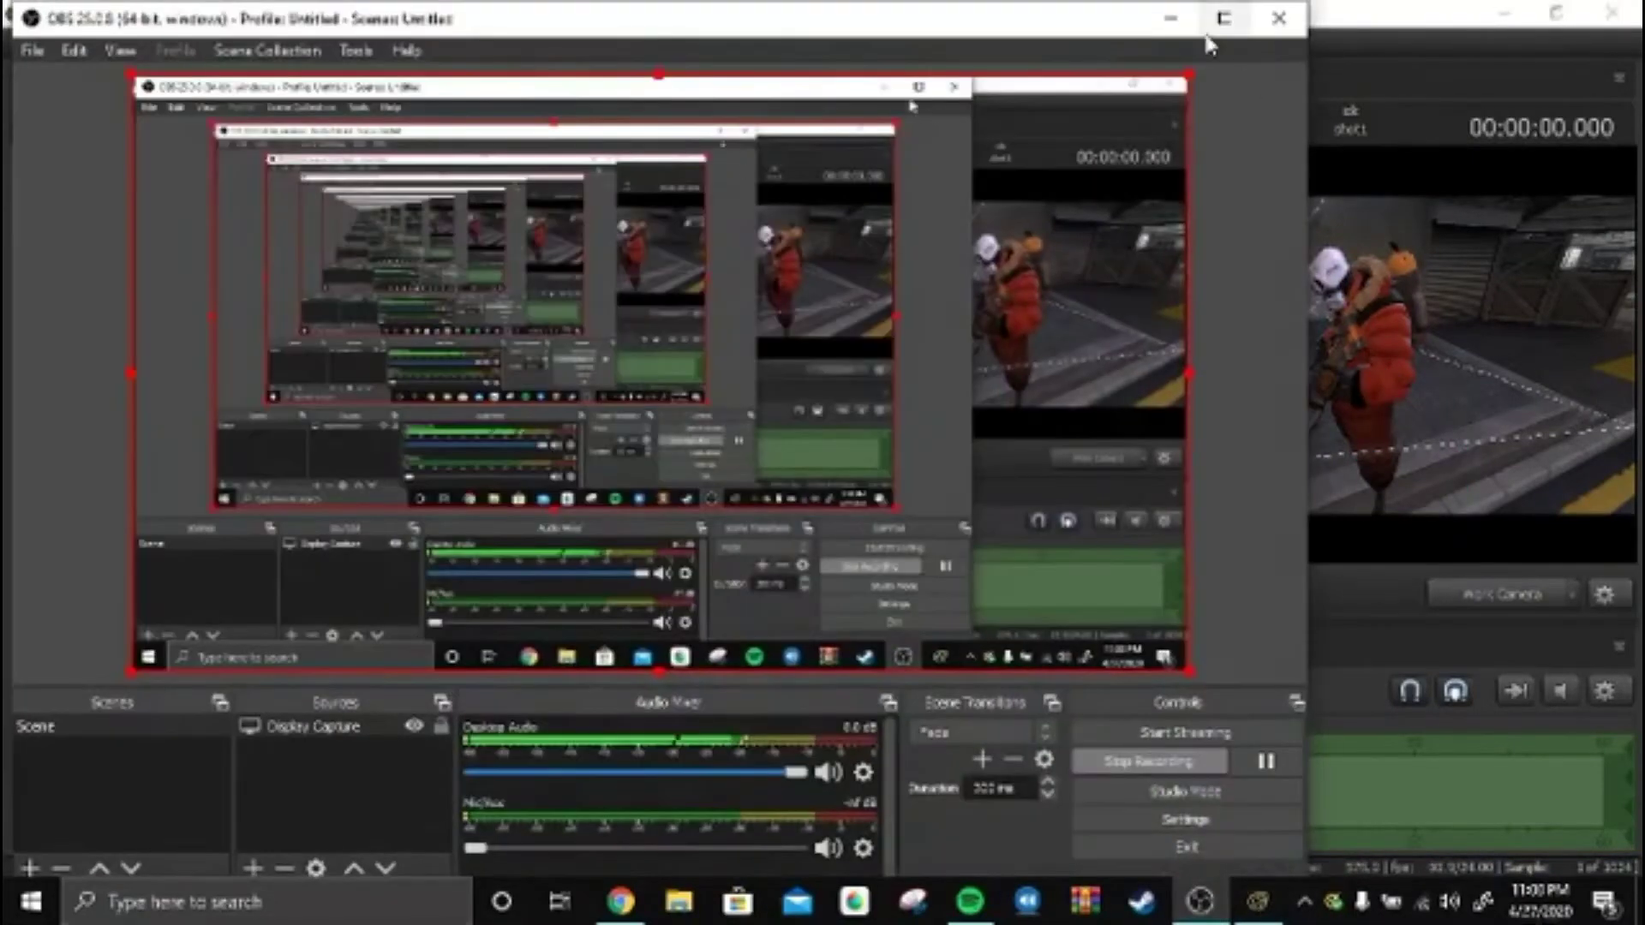
click(1172, 30)
right_click(160, 257)
click(184, 264)
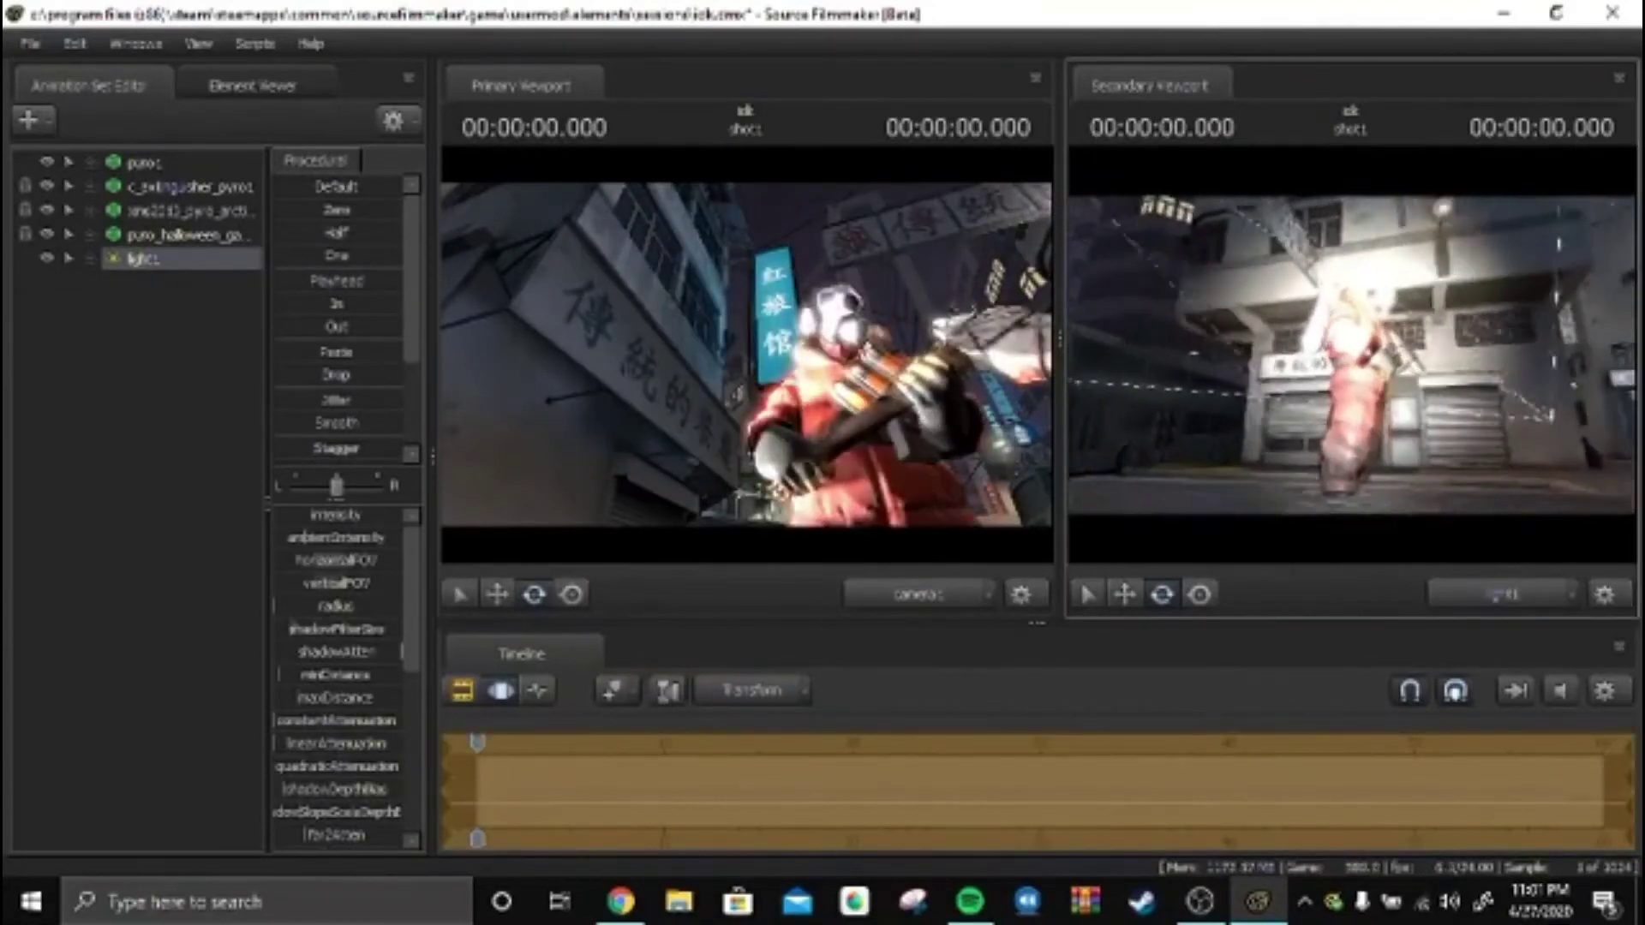
scroll(354, 643, down, 3)
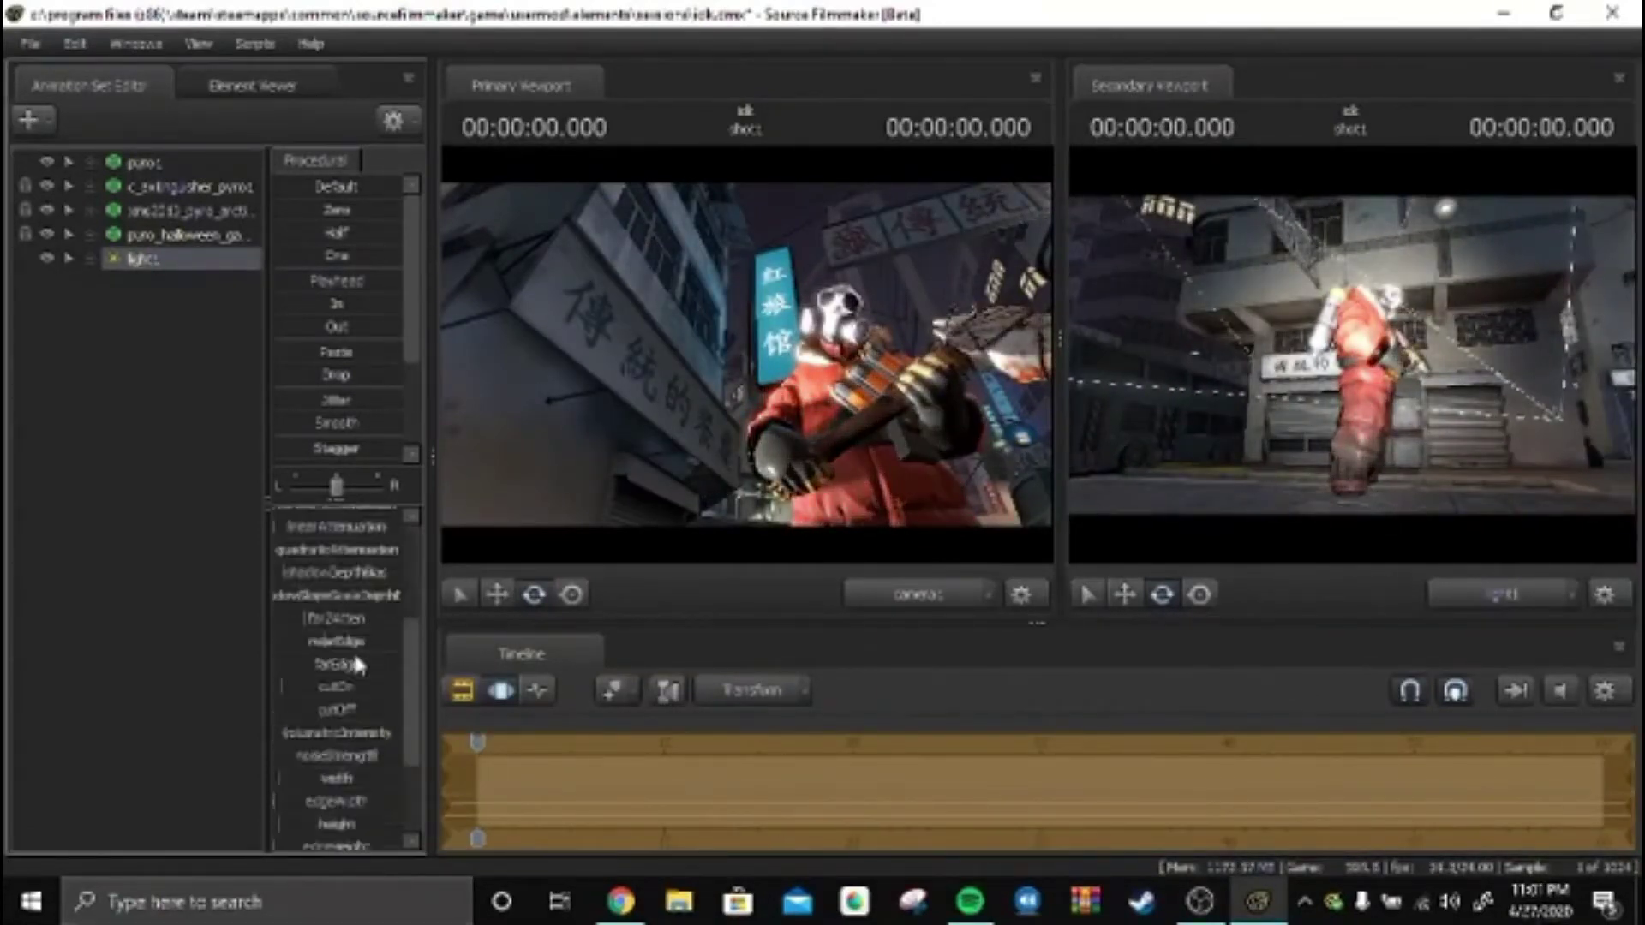
scroll(321, 580, up, 3)
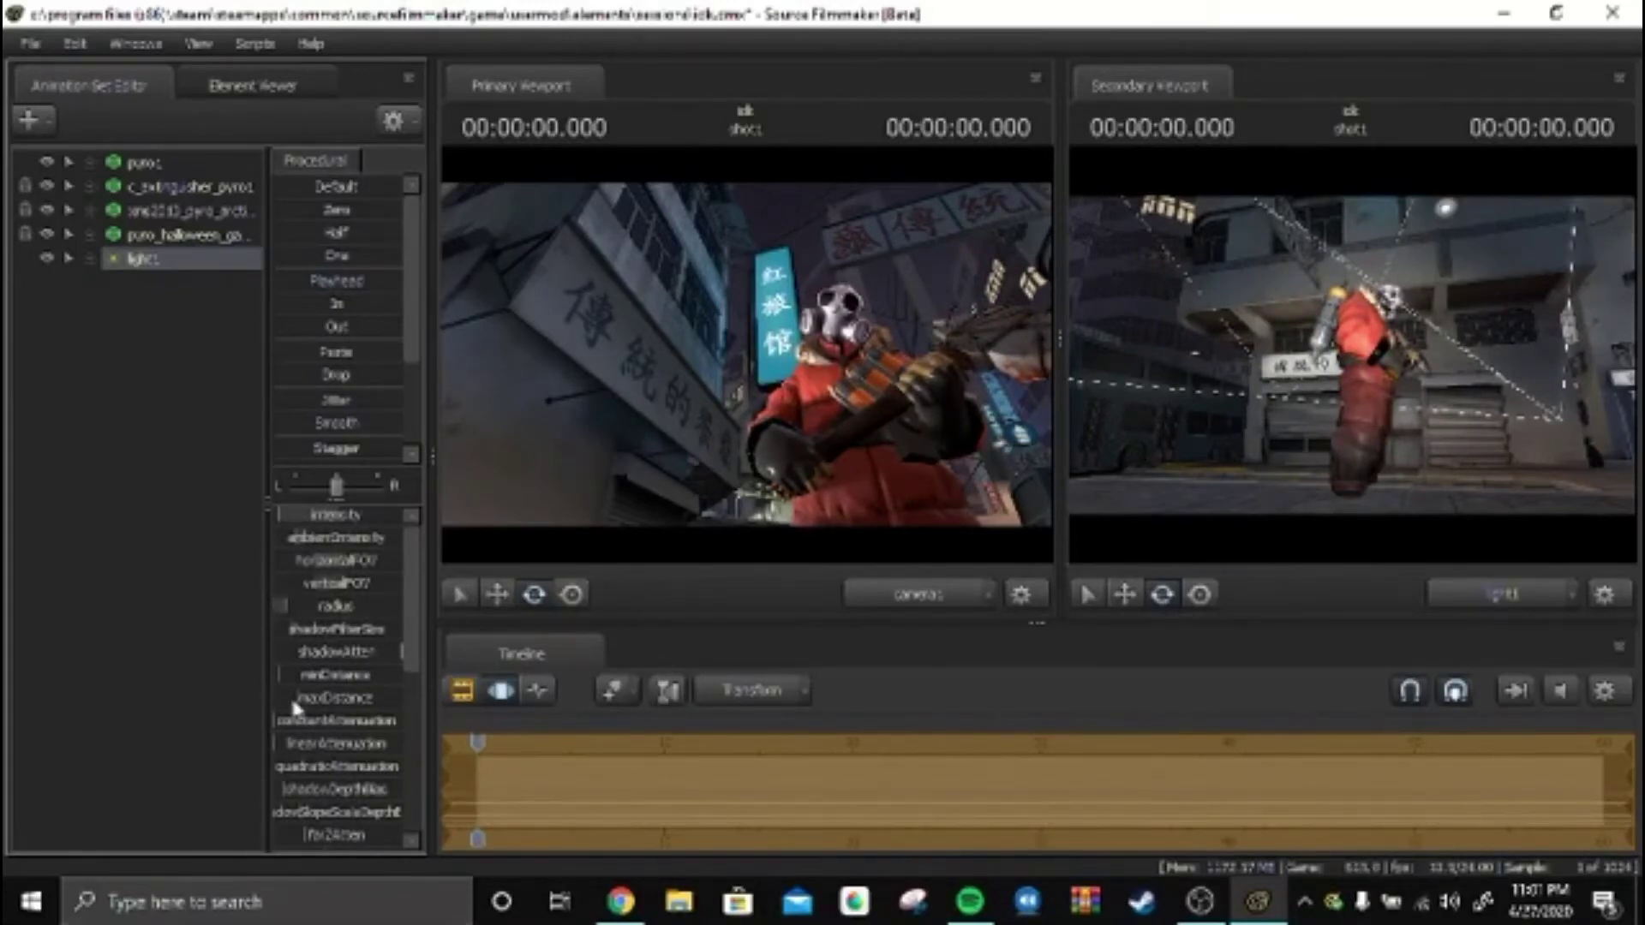
scroll(327, 707, down, 5)
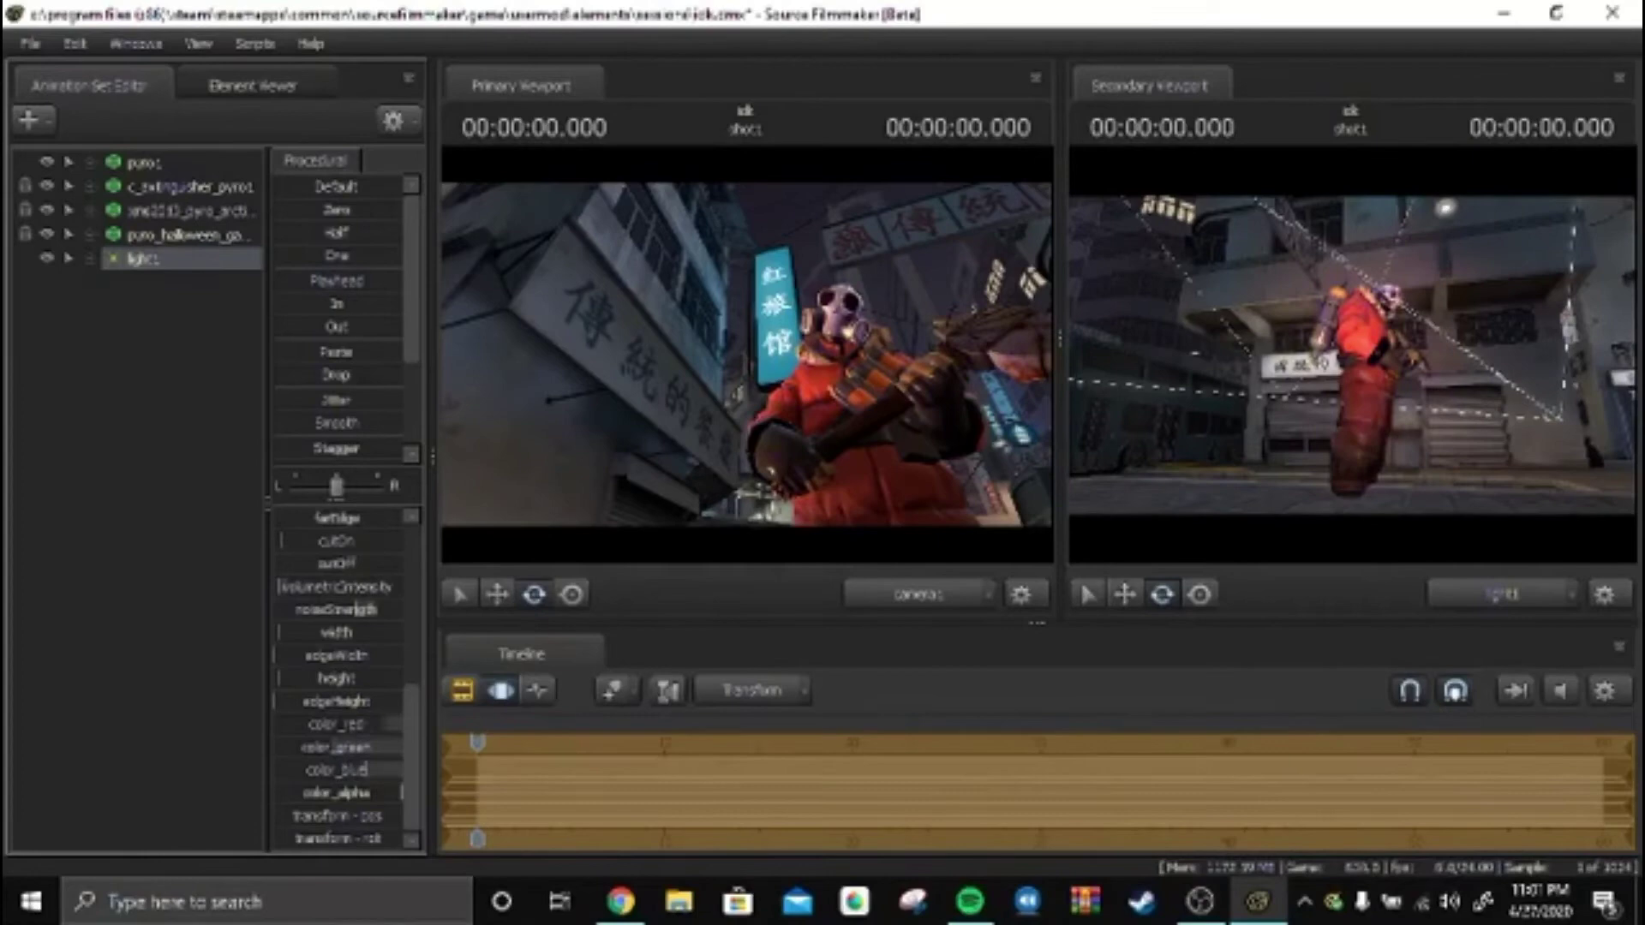
Step: Create light2 aimed at Pyro from a new angle, then add light3
right_click(149, 262)
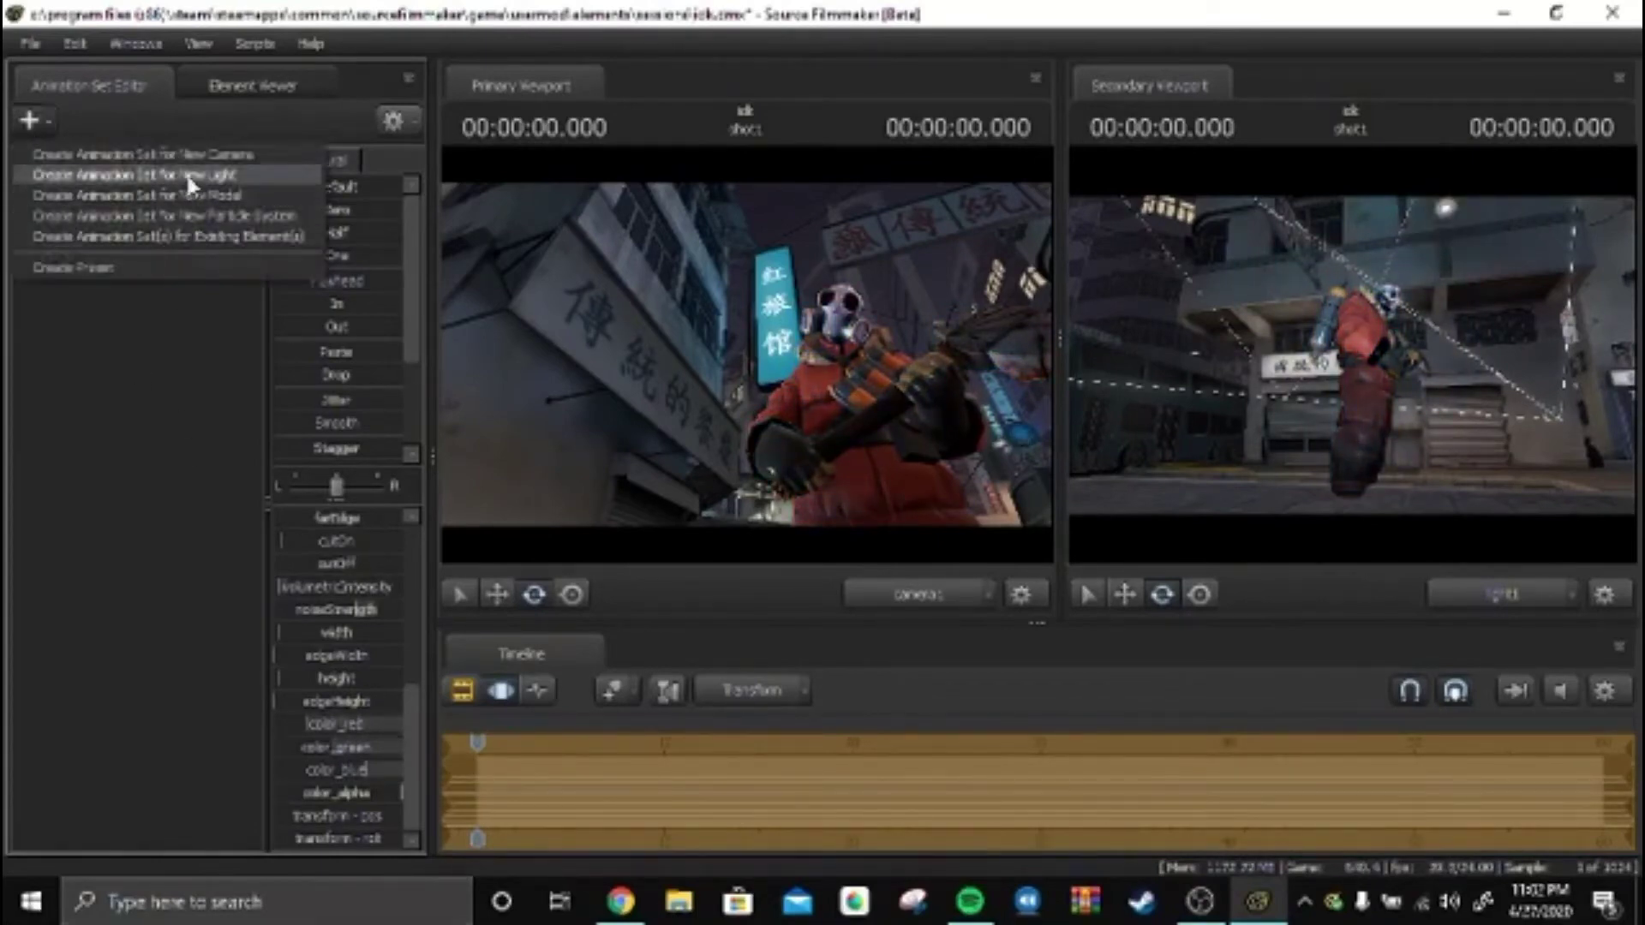
click(116, 178)
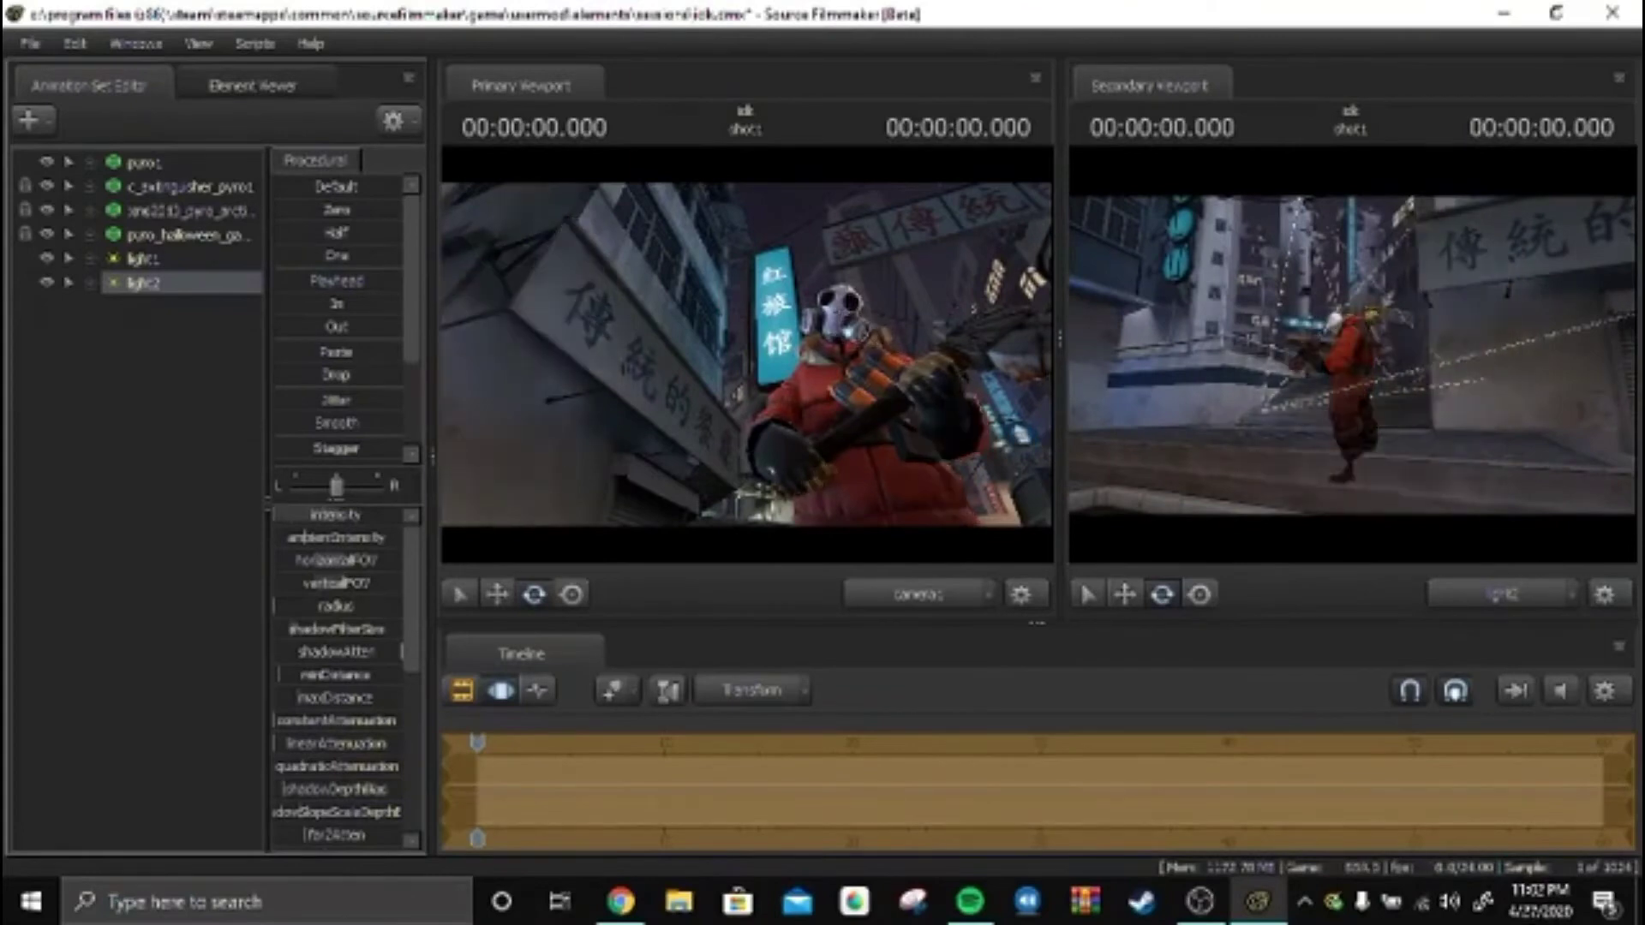
drag(1317, 420, 1389, 385)
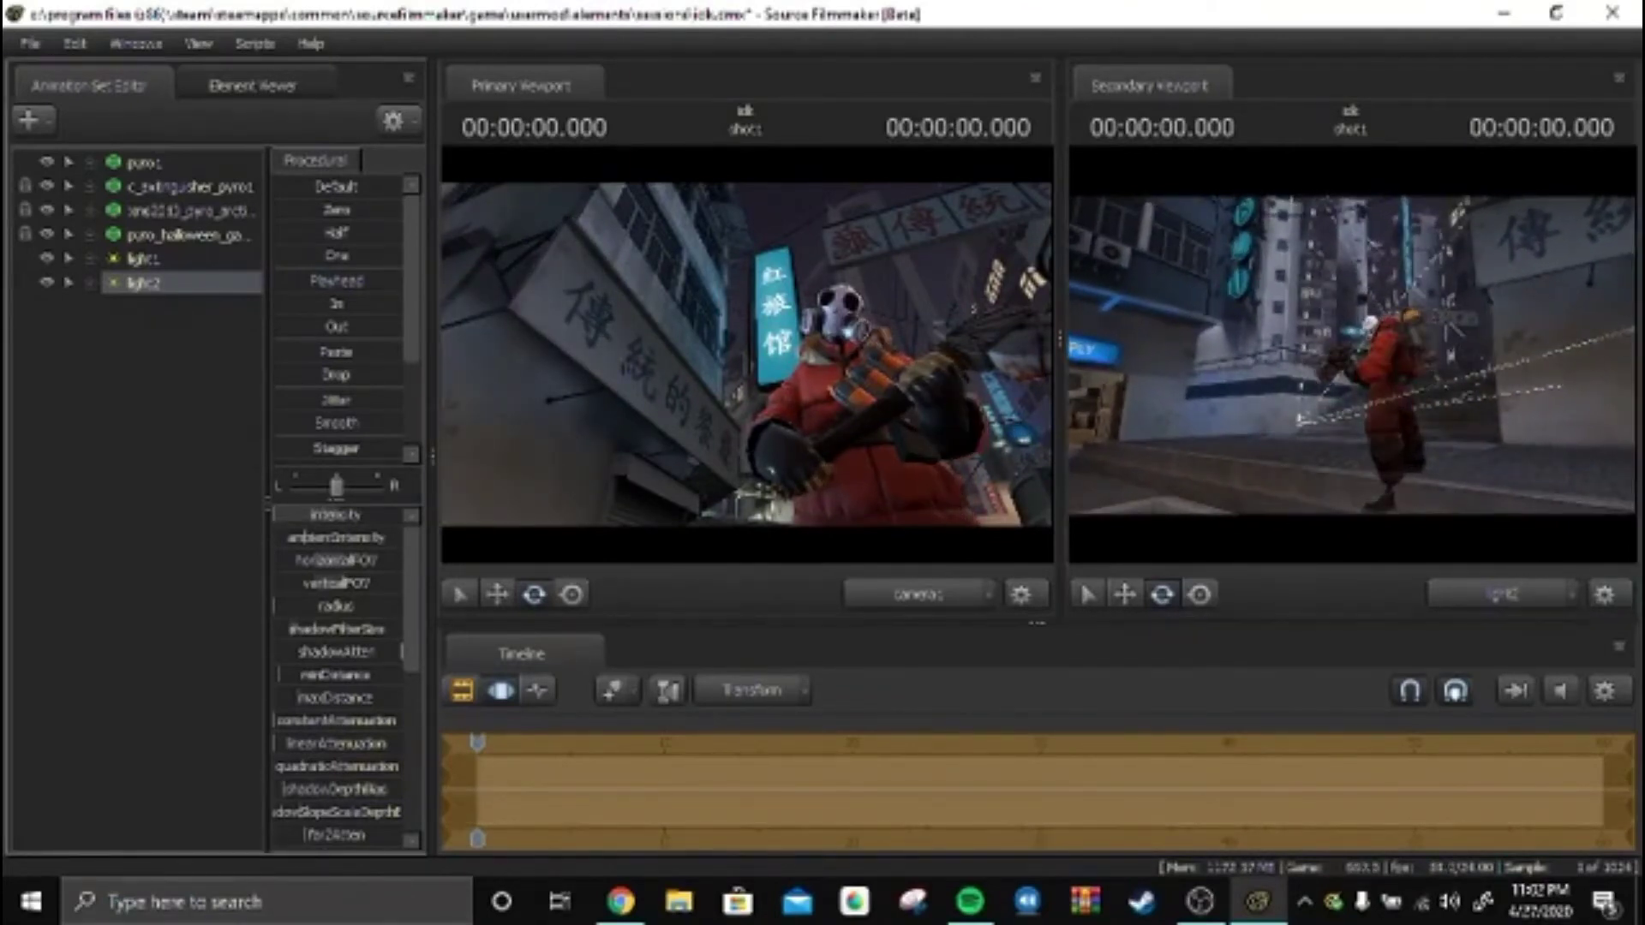
scroll(391, 706, down, 5)
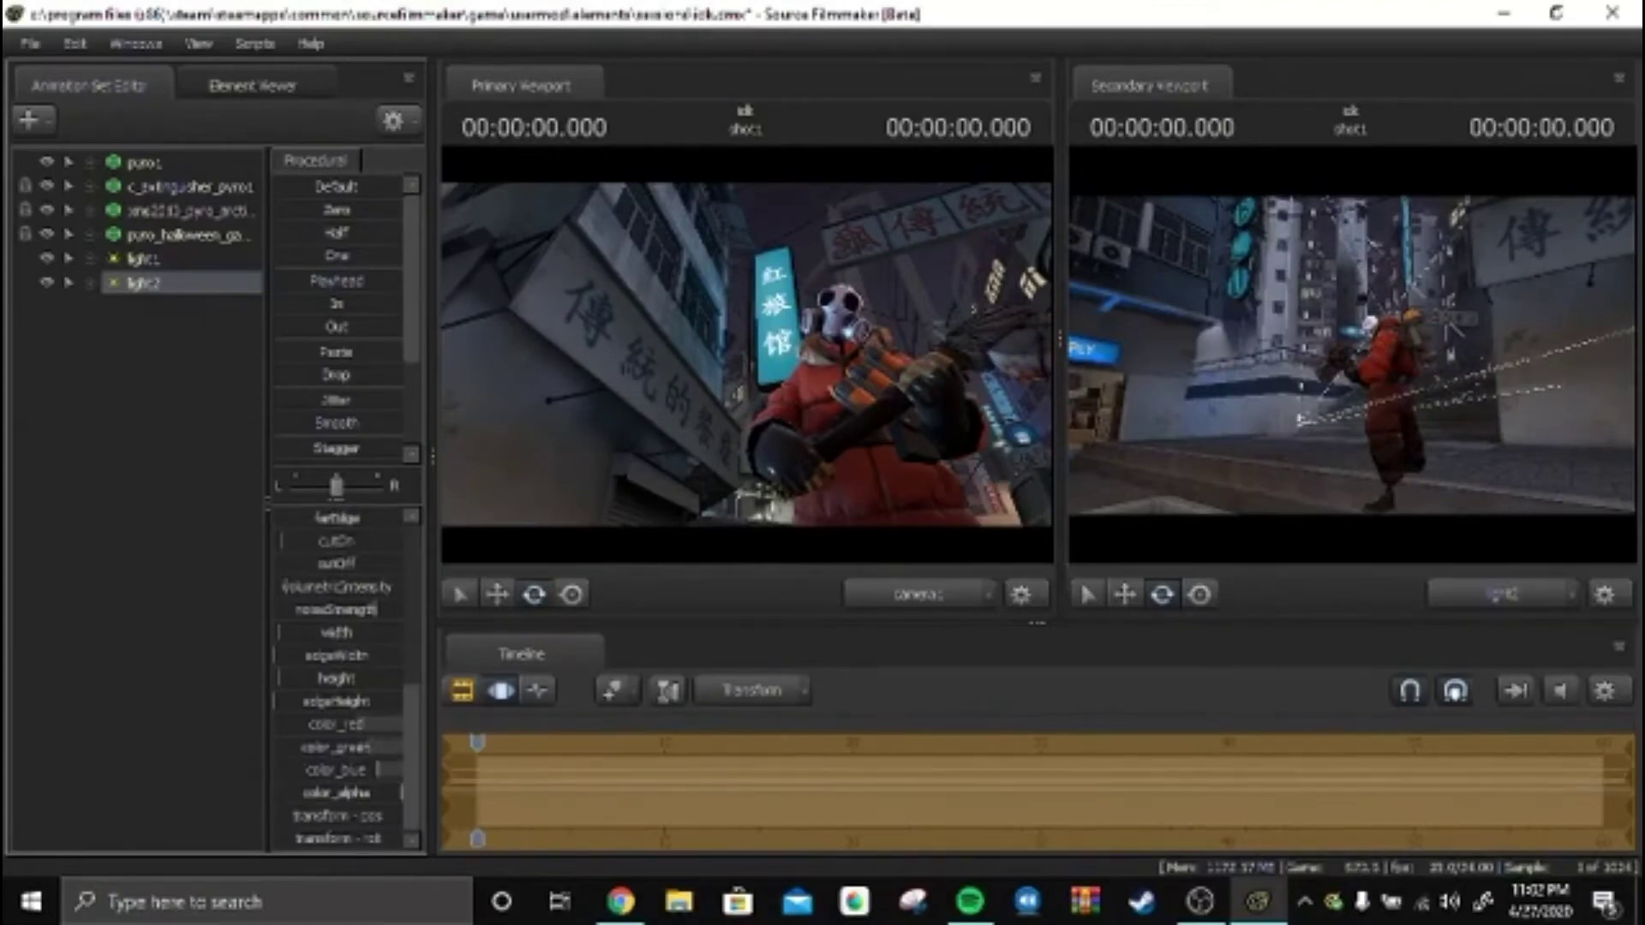
scroll(369, 758, down, 5)
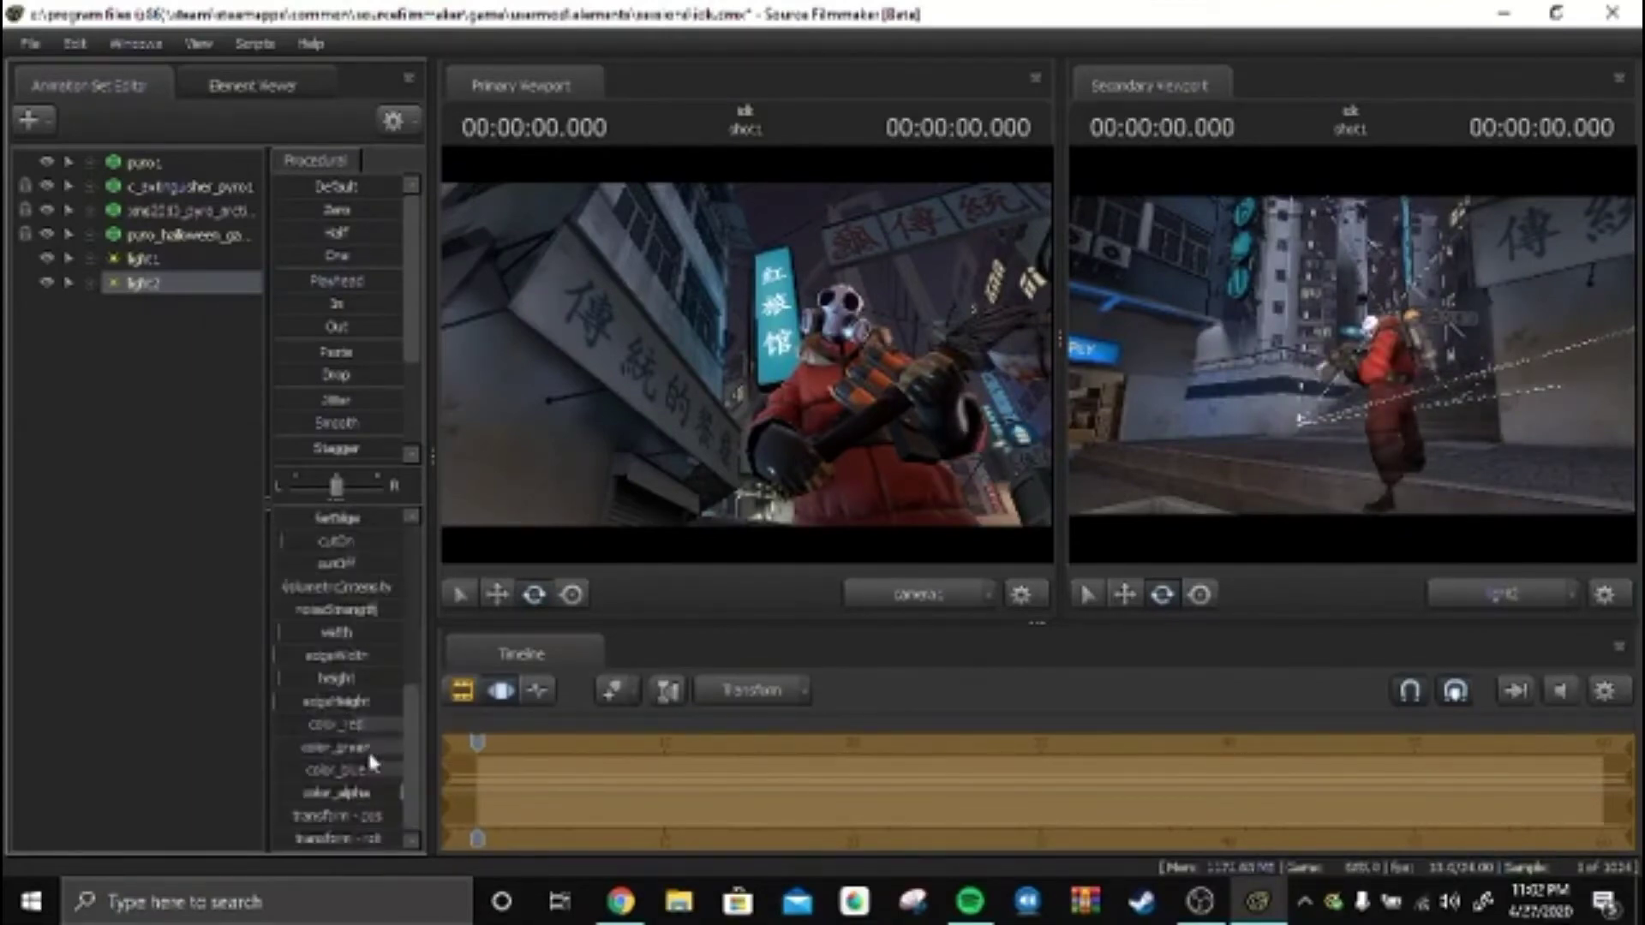
key(ctrl+v)
right_click(177, 310)
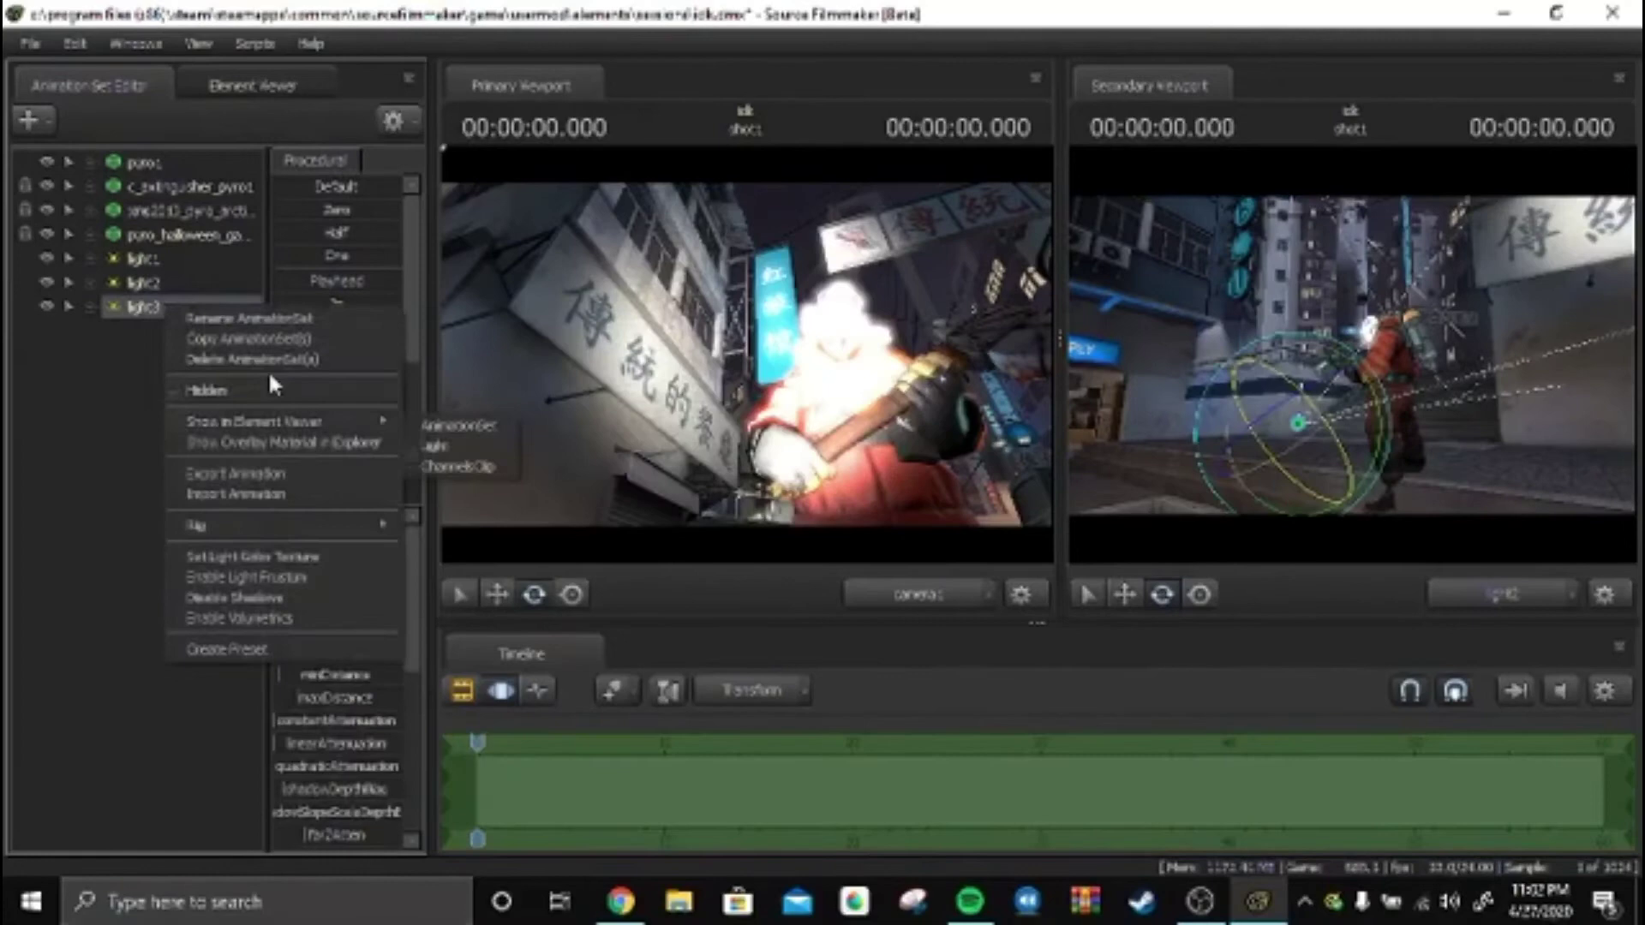
Step: Enable volumetrics on light3 and rotate its beam downward toward Pyro
click(239, 619)
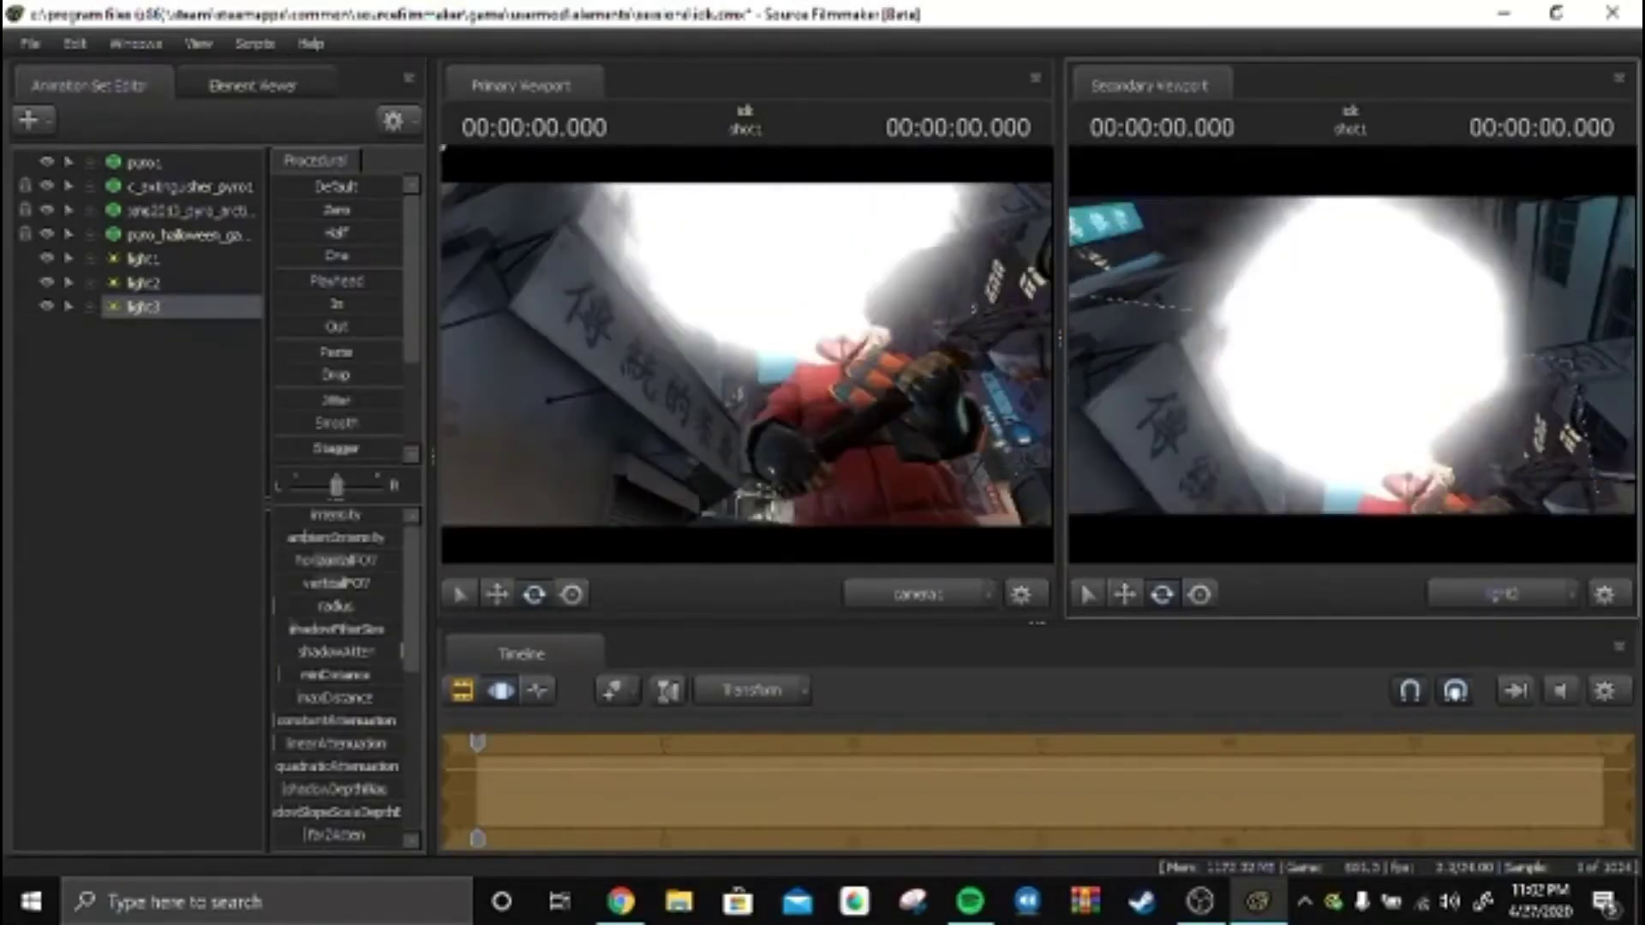
mouse_move(823, 334)
mouse_down()
mouse_move(797, 386)
mouse_move(874, 412)
mouse_move(864, 401)
mouse_up()
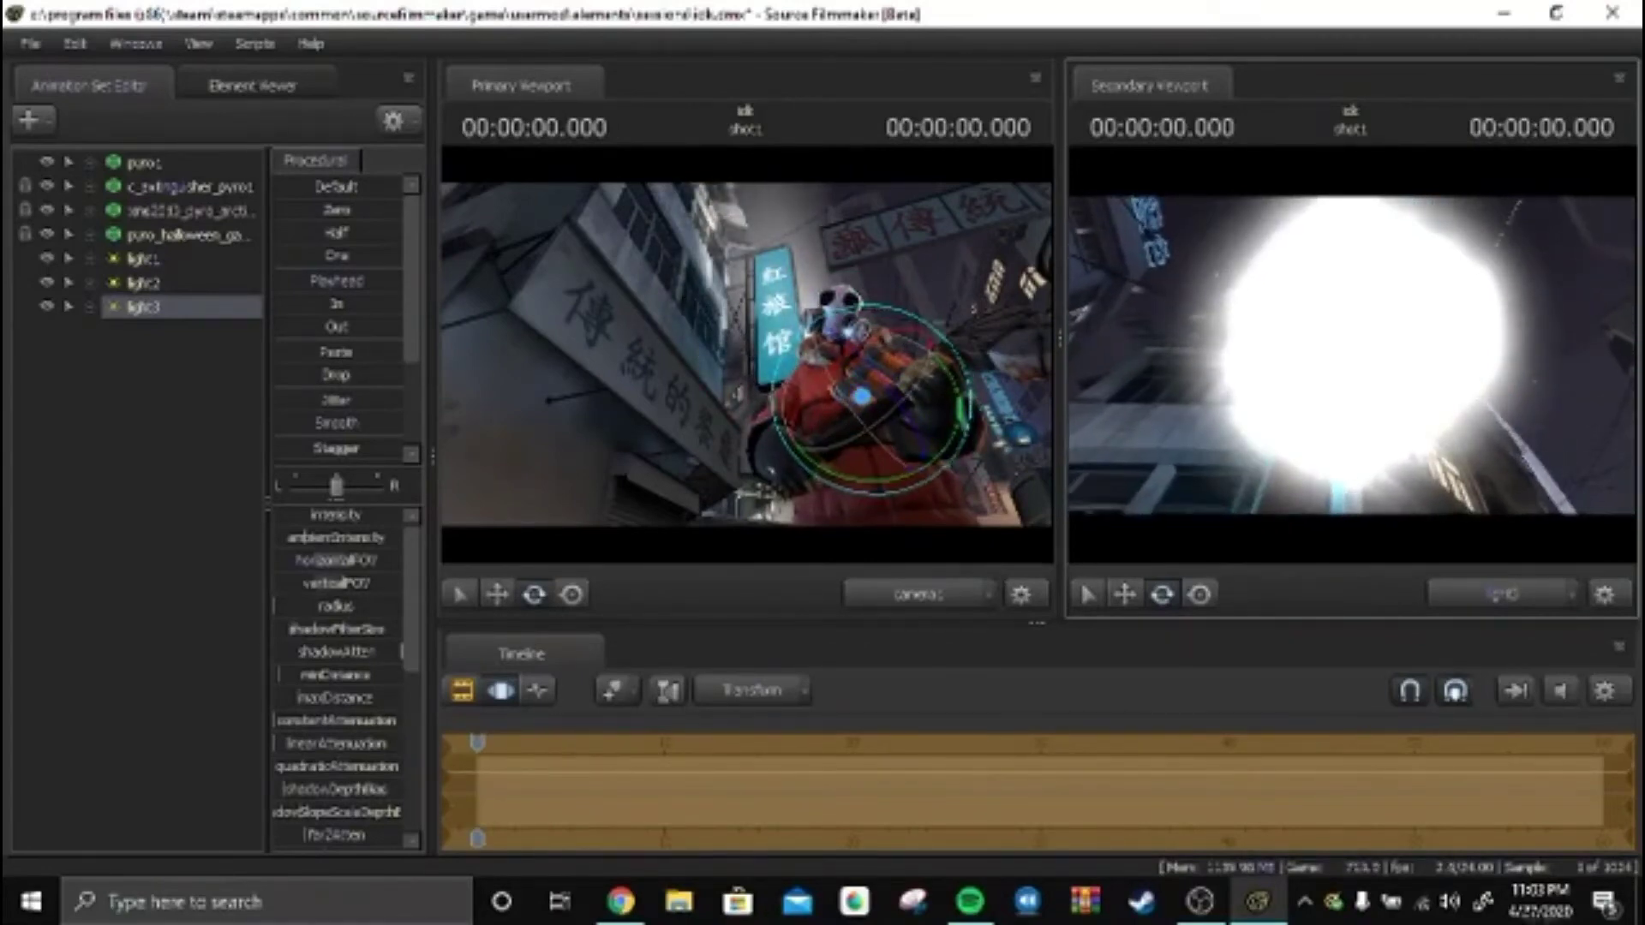
mouse_move(858, 397)
mouse_down()
mouse_move(723, 264)
mouse_move(730, 251)
mouse_up()
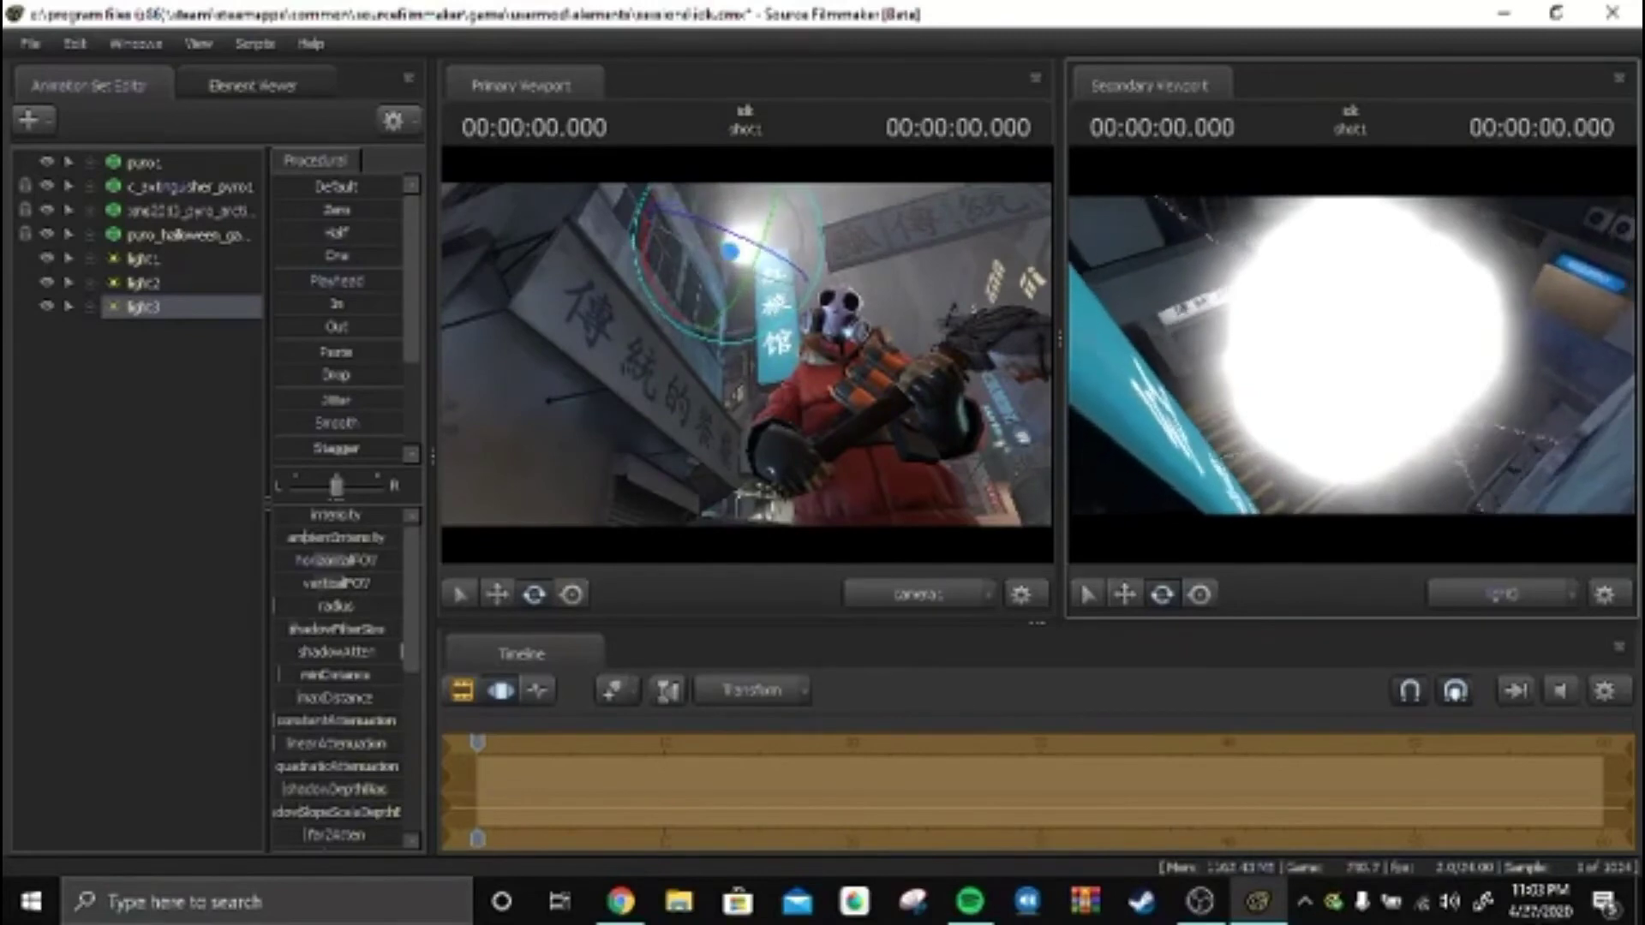
drag(730, 251, 730, 255)
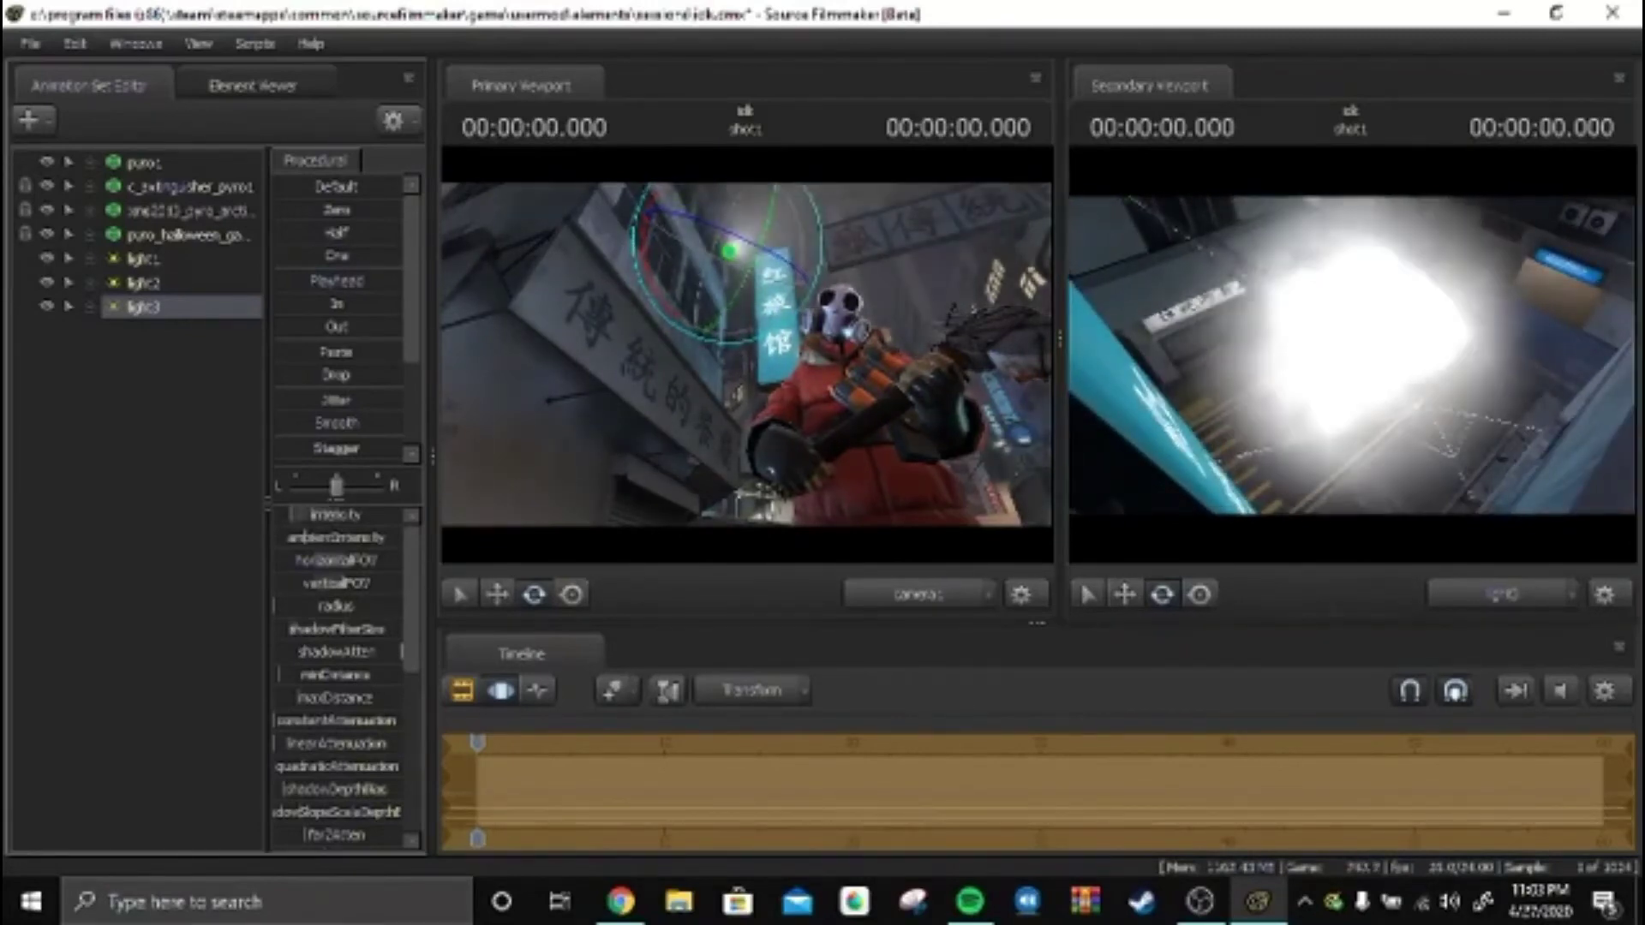
scroll(318, 643, down, 3)
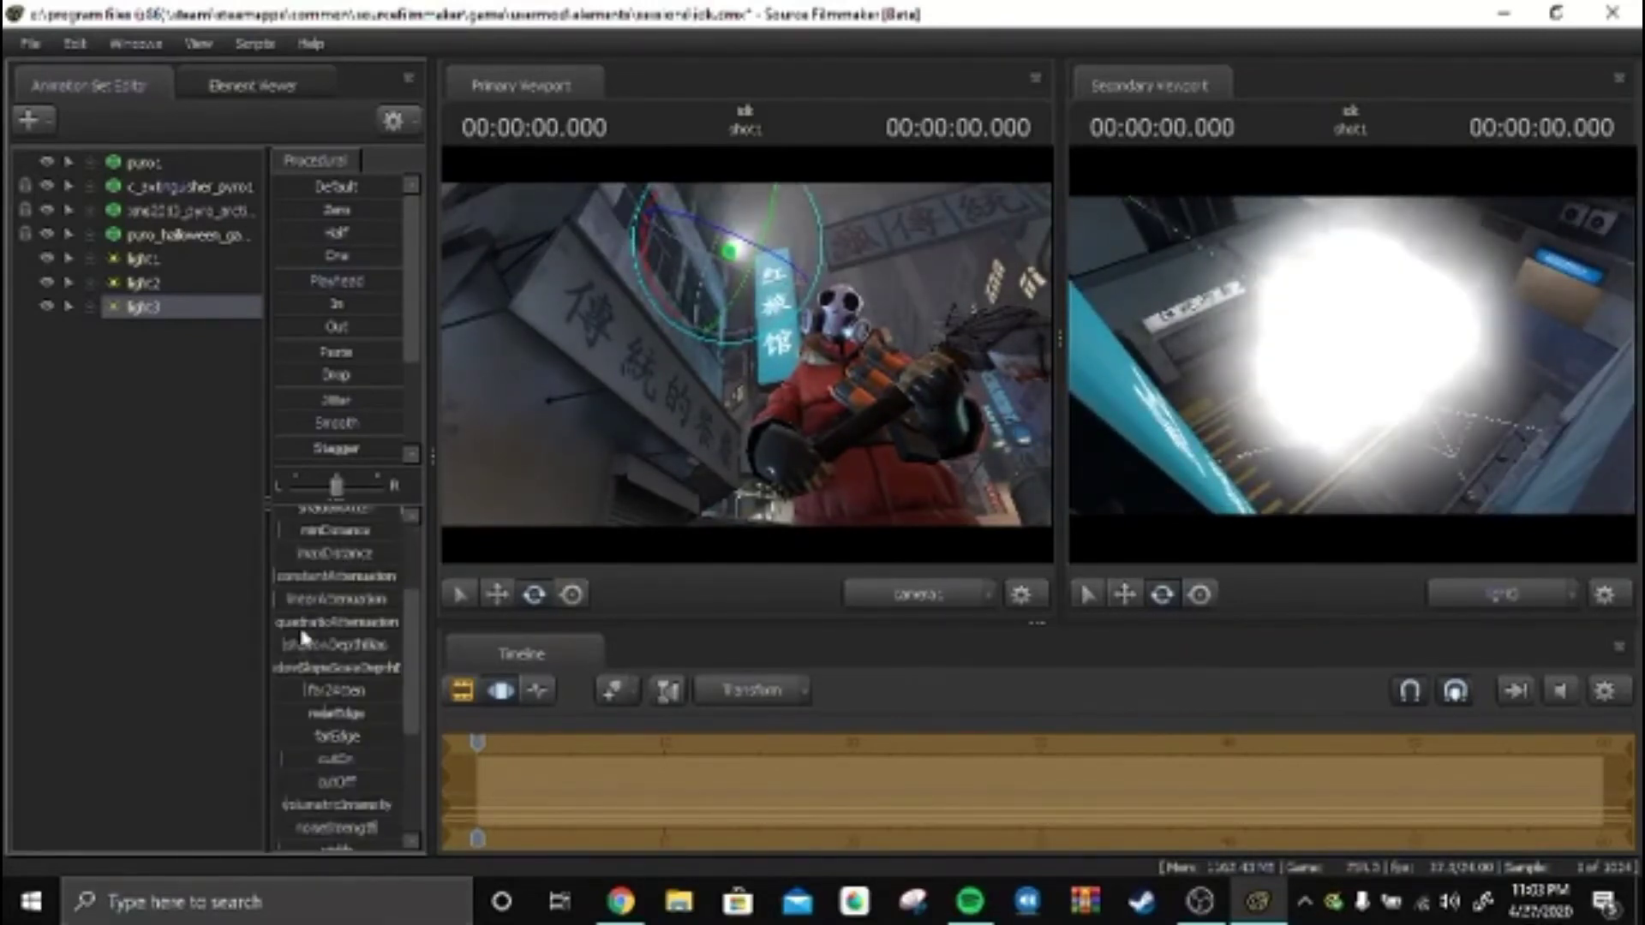
scroll(355, 722, down, 3)
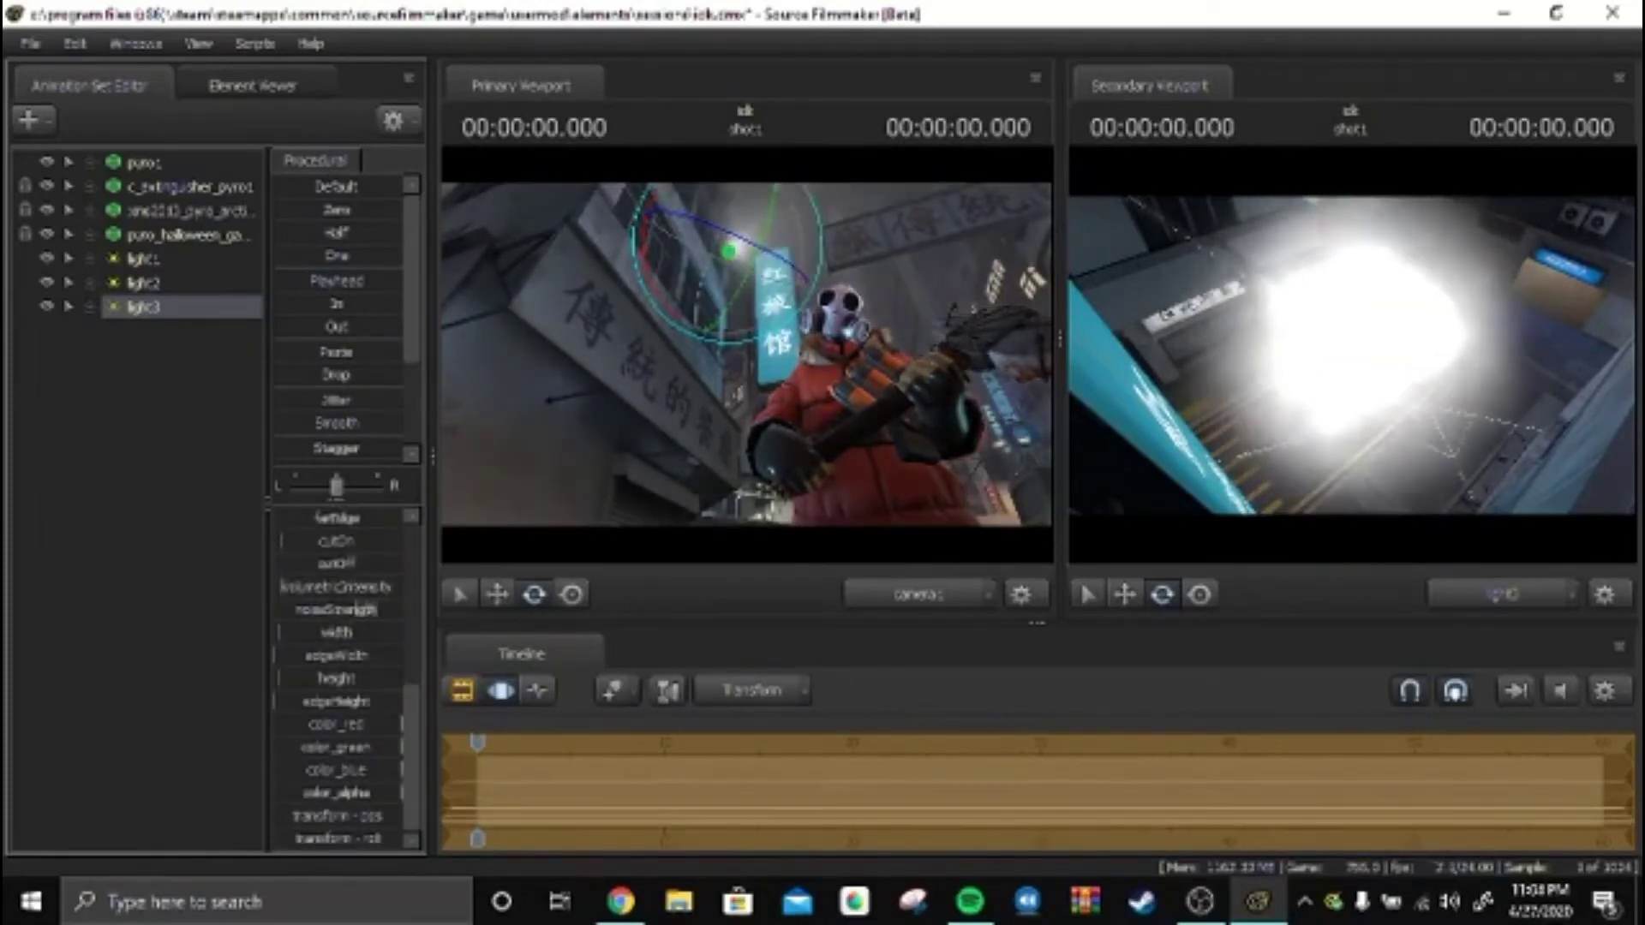
Step: Tint light3 cyan by dragging its color_red value down
drag(368, 725, 342, 723)
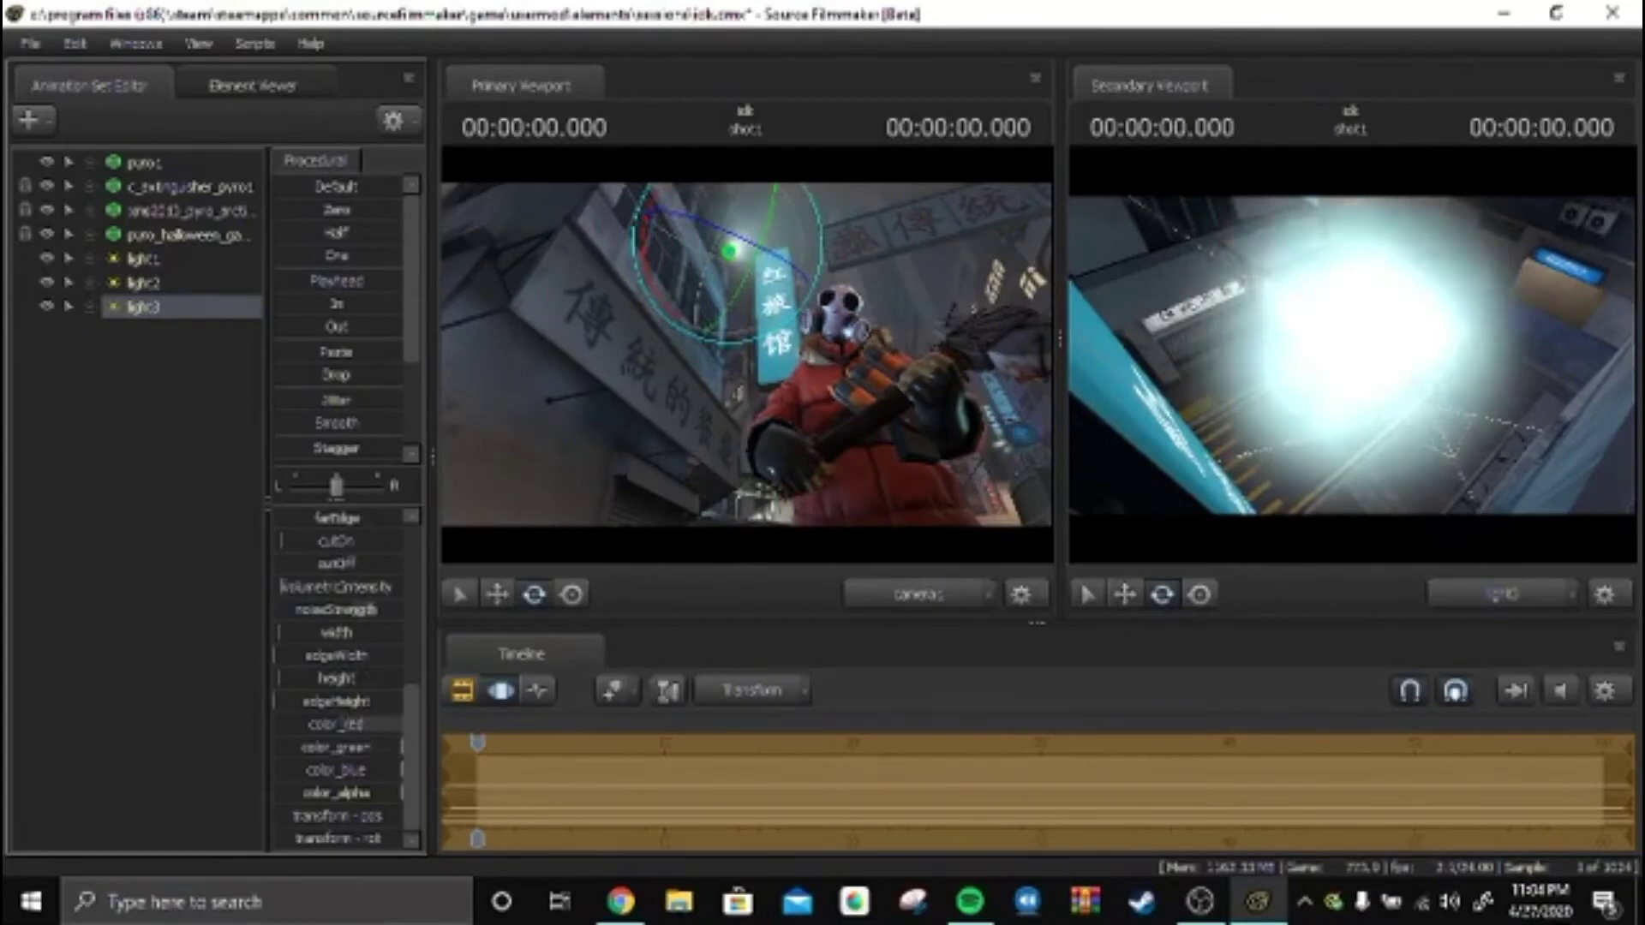
click(178, 508)
click(141, 305)
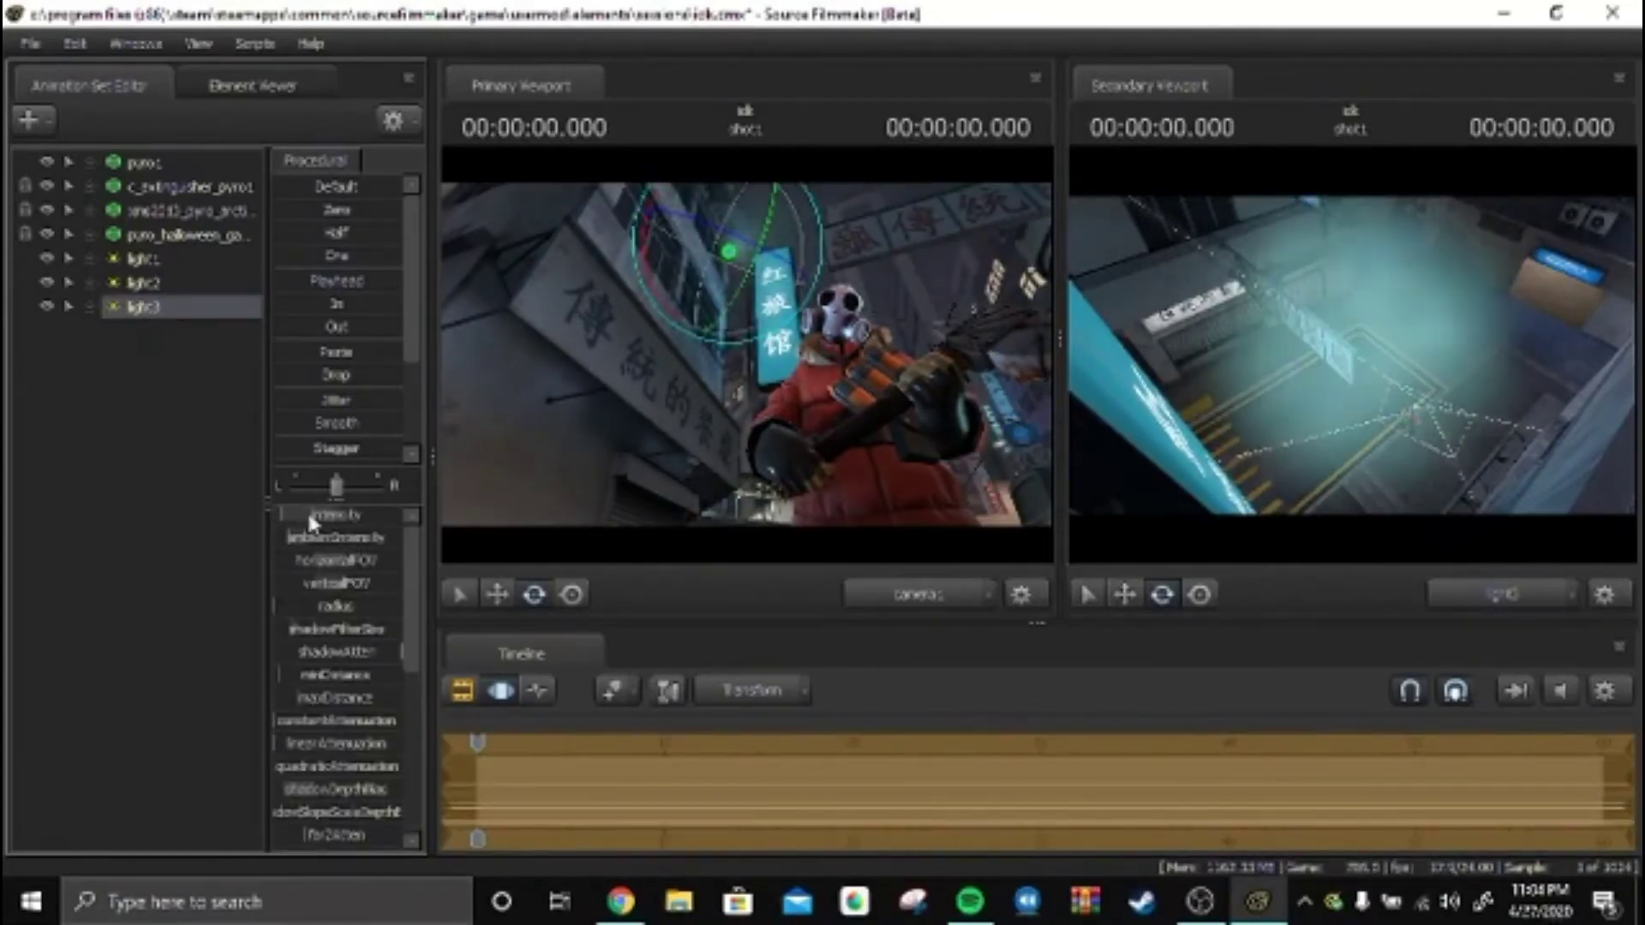
click(179, 508)
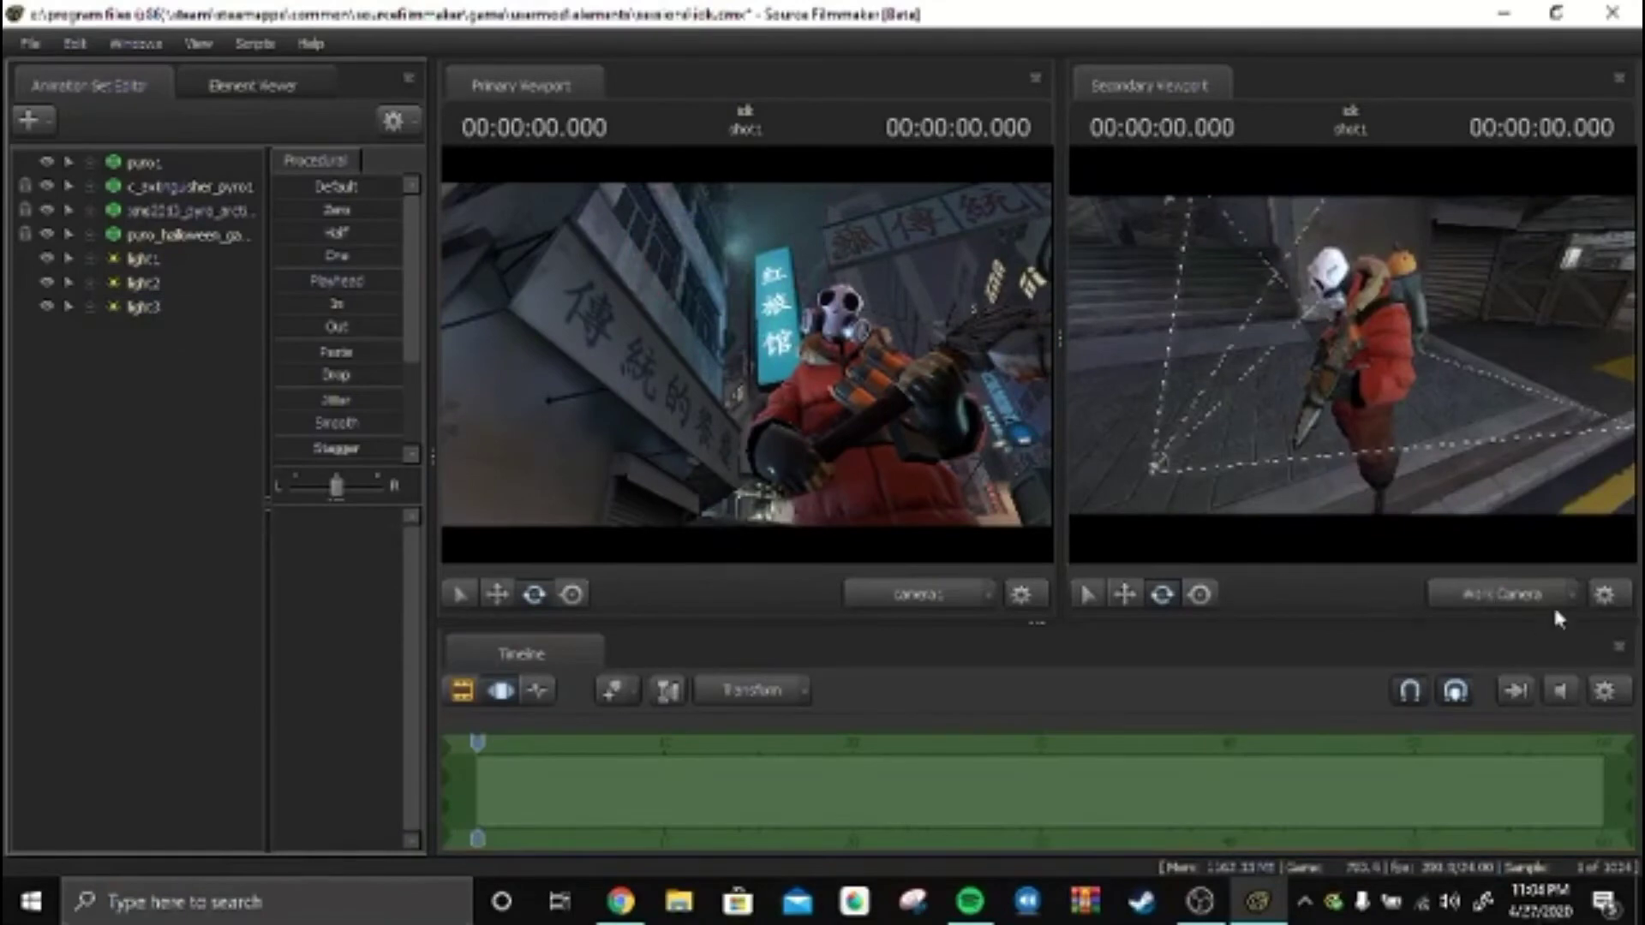
Step: Look through light3 in the second viewport and aim it down the street
click(1503, 594)
click(141, 306)
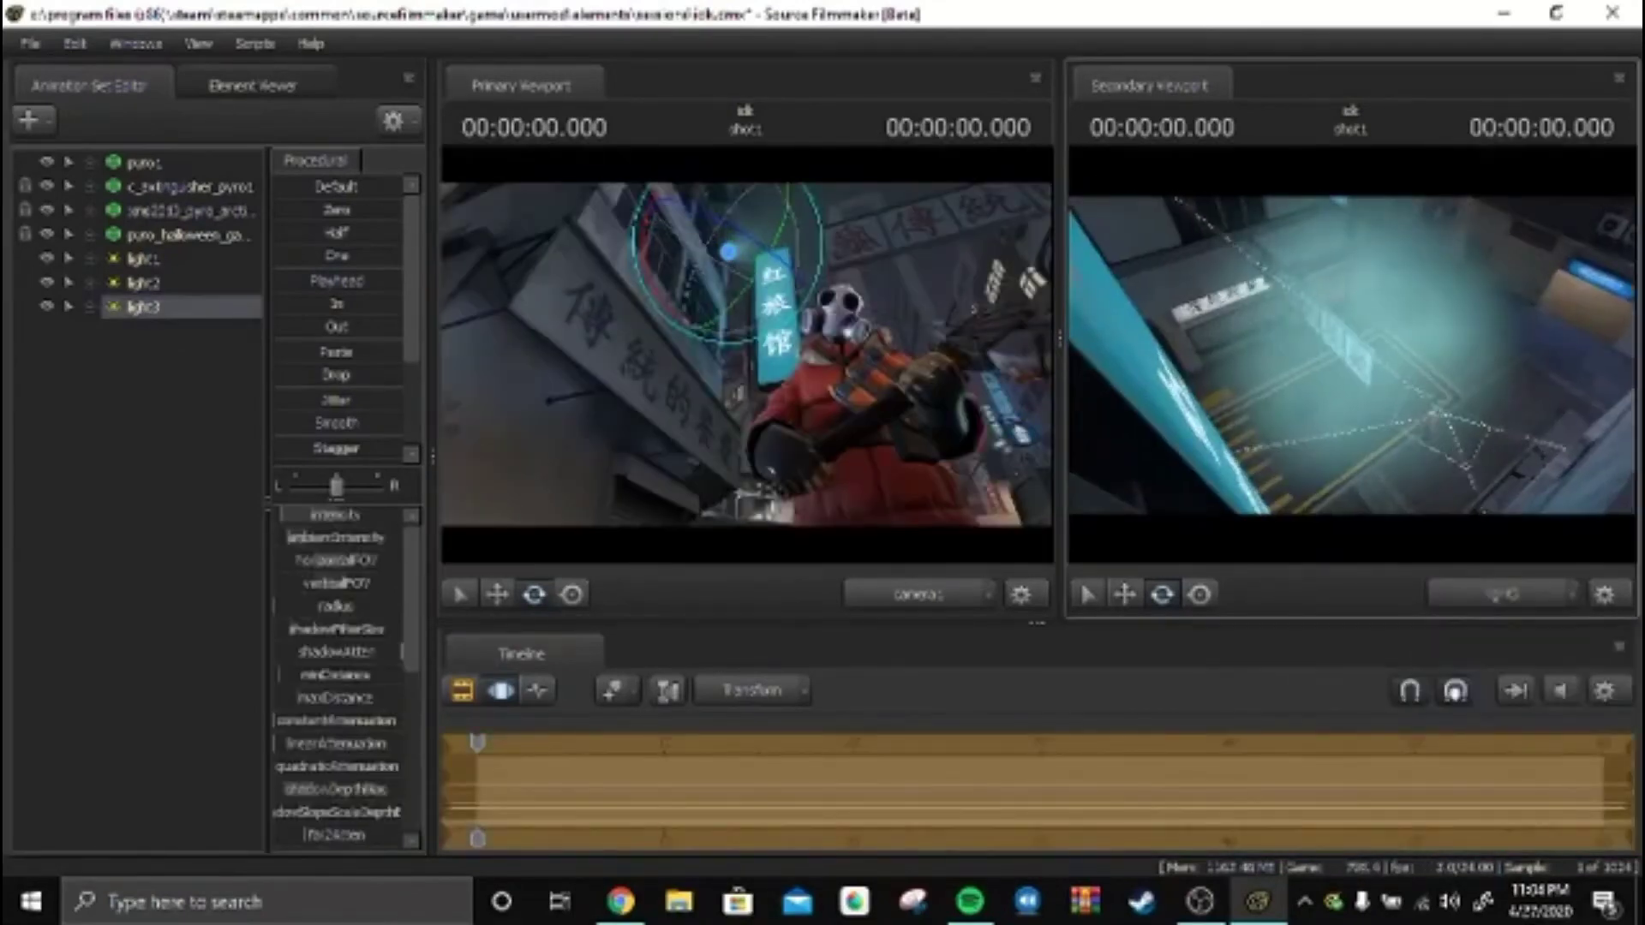
drag(1349, 361, 1286, 424)
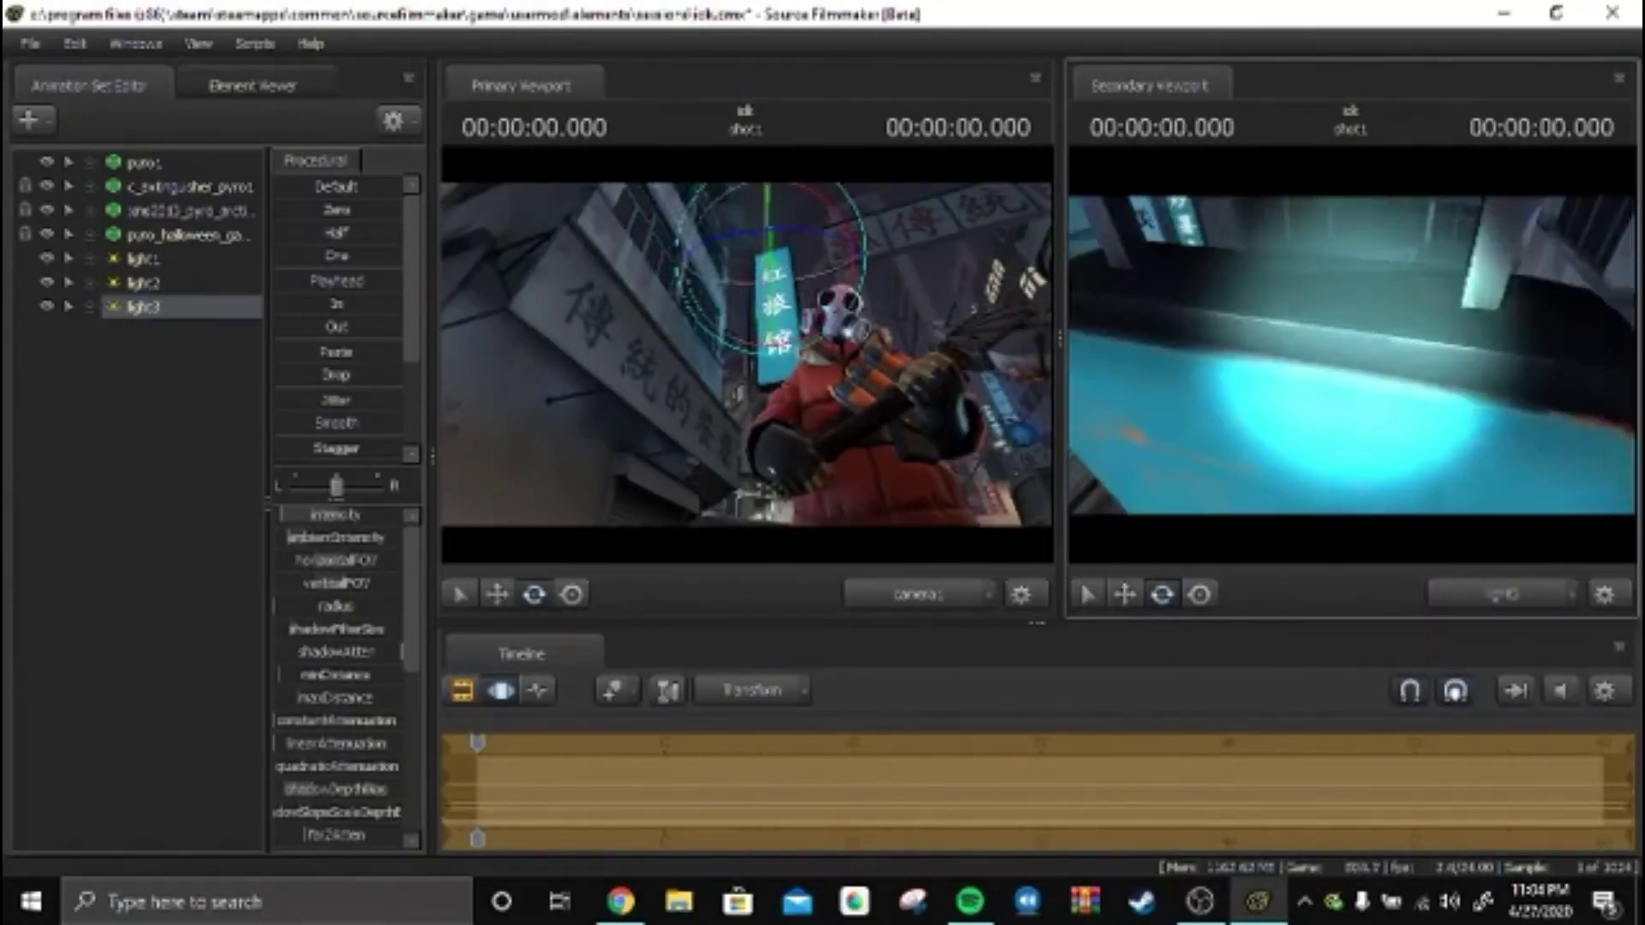
mouse_move(1286, 424)
mouse_down()
mouse_move(1351, 321)
mouse_move(1350, 424)
mouse_up()
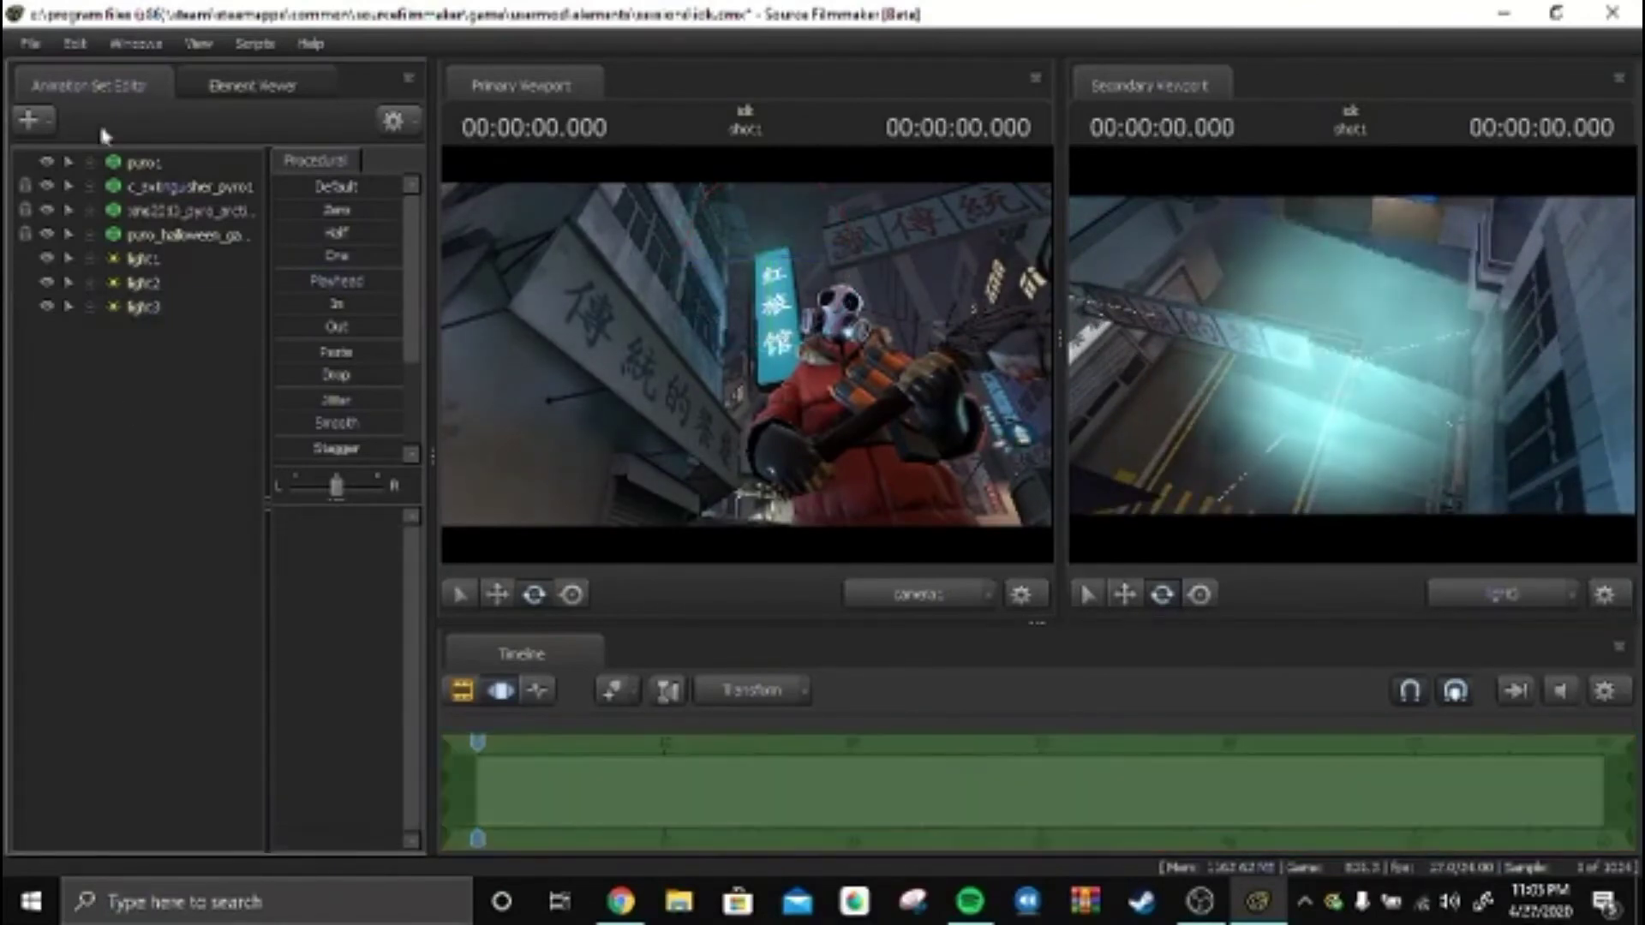
Step: Add light4 and move it onto the Pyro, then bring up the existing-camera options
click(28, 120)
click(142, 192)
mouse_move(1389, 417)
mouse_down()
mouse_move(1286, 386)
mouse_move(1286, 411)
mouse_move(1351, 334)
mouse_move(1363, 385)
mouse_move(1364, 322)
mouse_move(1363, 348)
mouse_up()
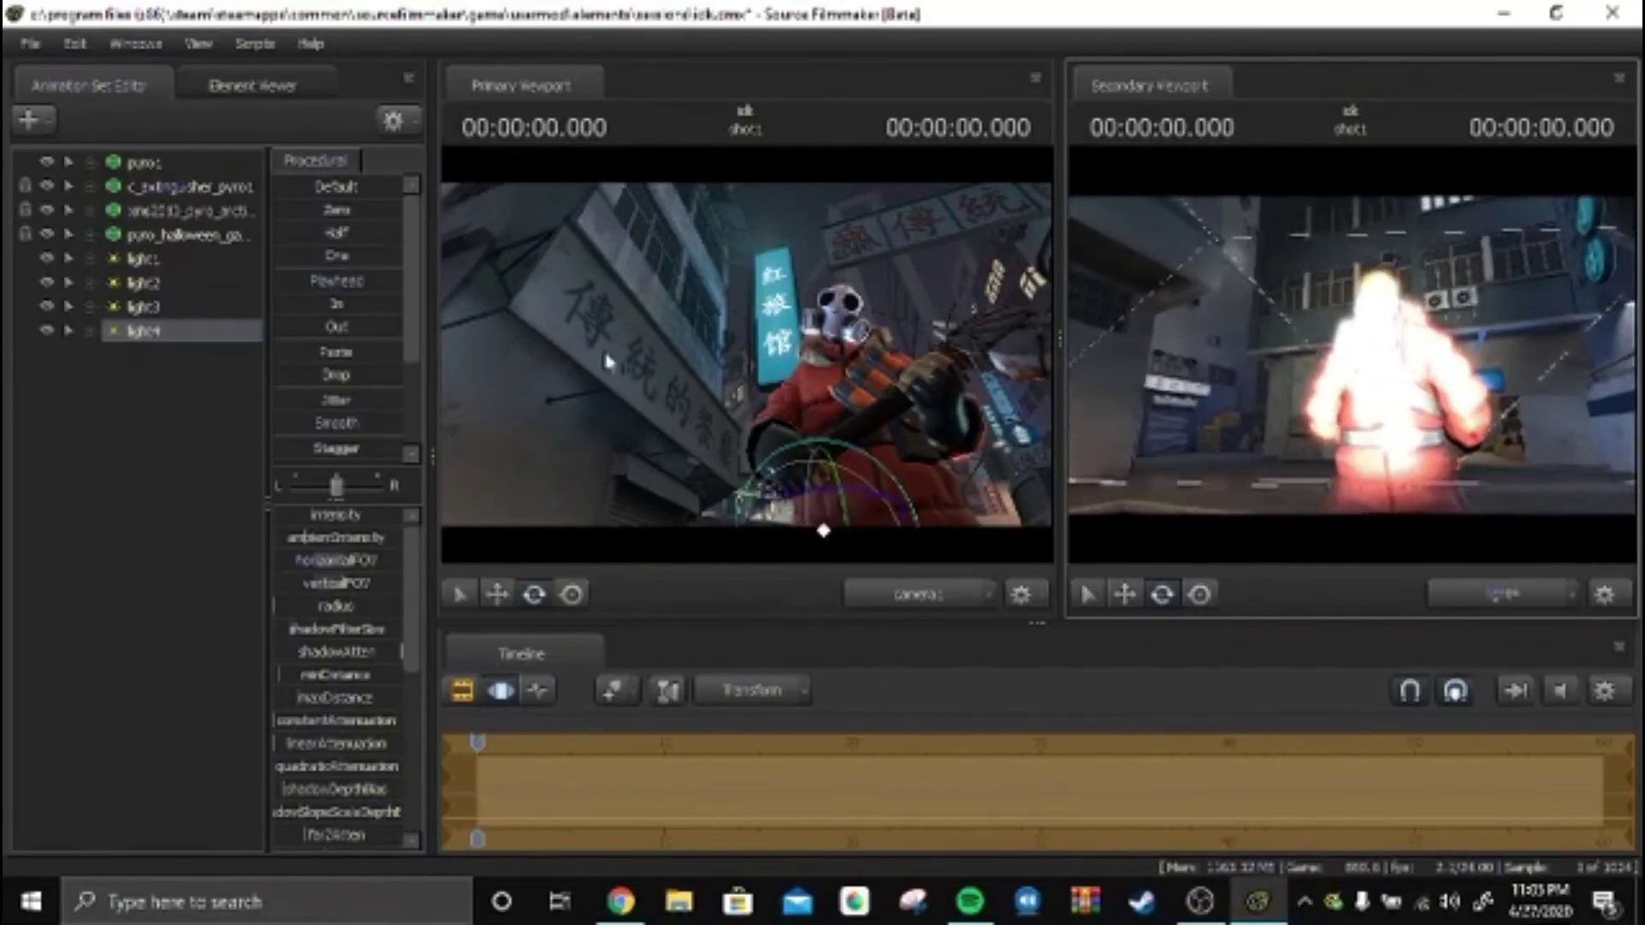
scroll(380, 647, down, 3)
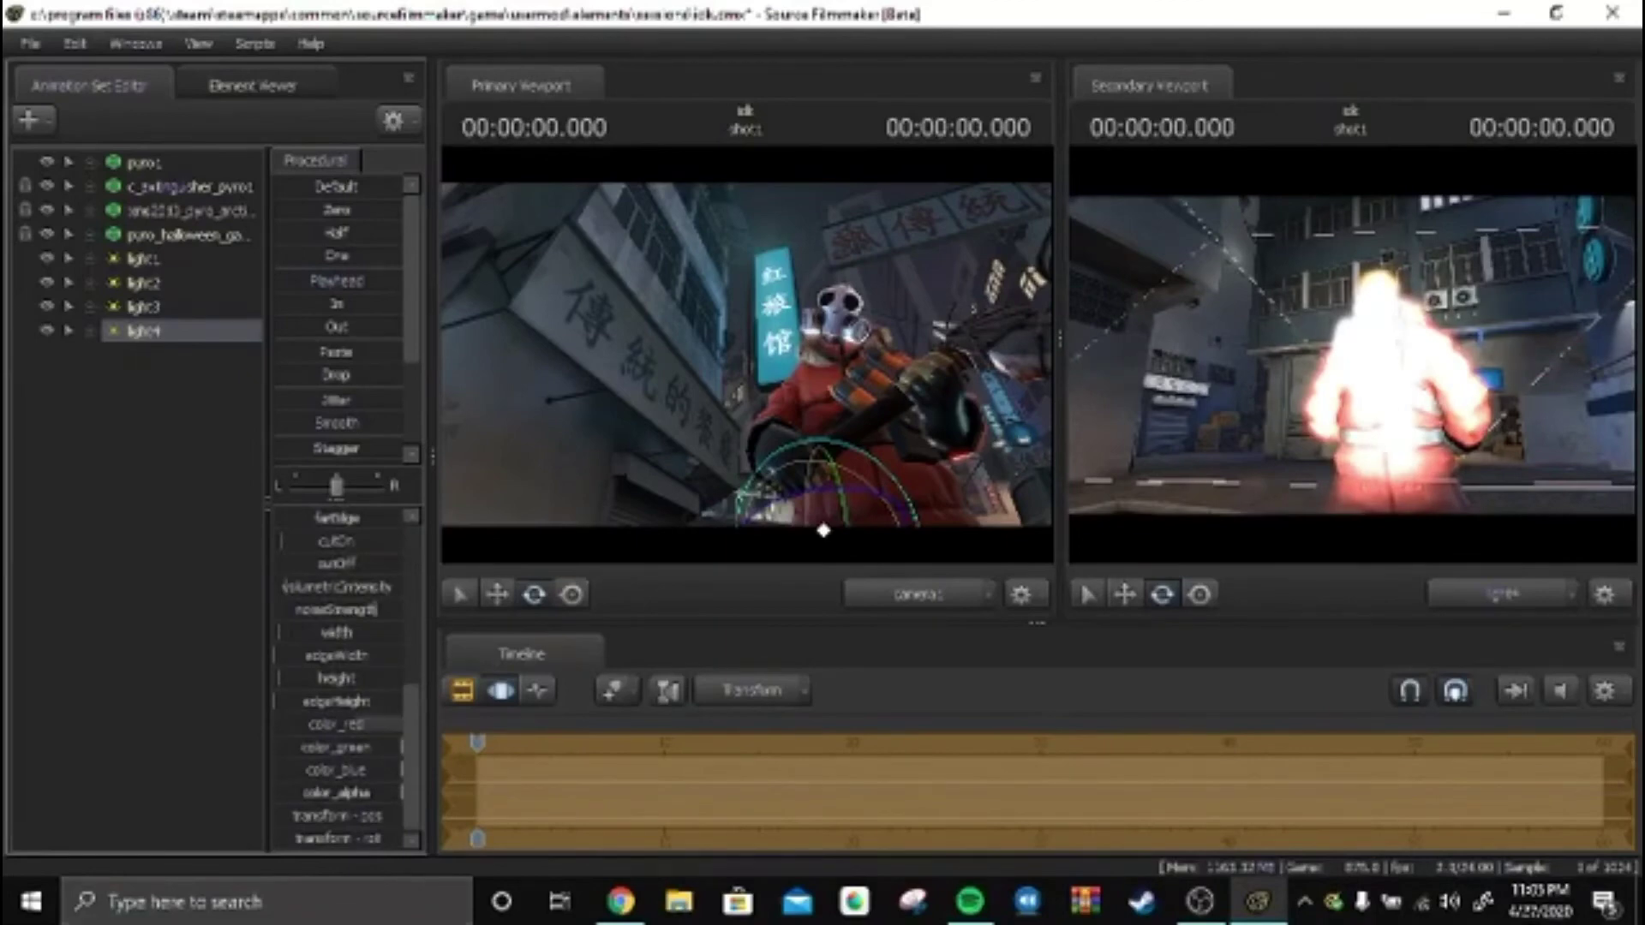
right_click(154, 162)
click(194, 193)
Step: Add and select camera1, then widen the control slider and animation set panels
double_click(396, 378)
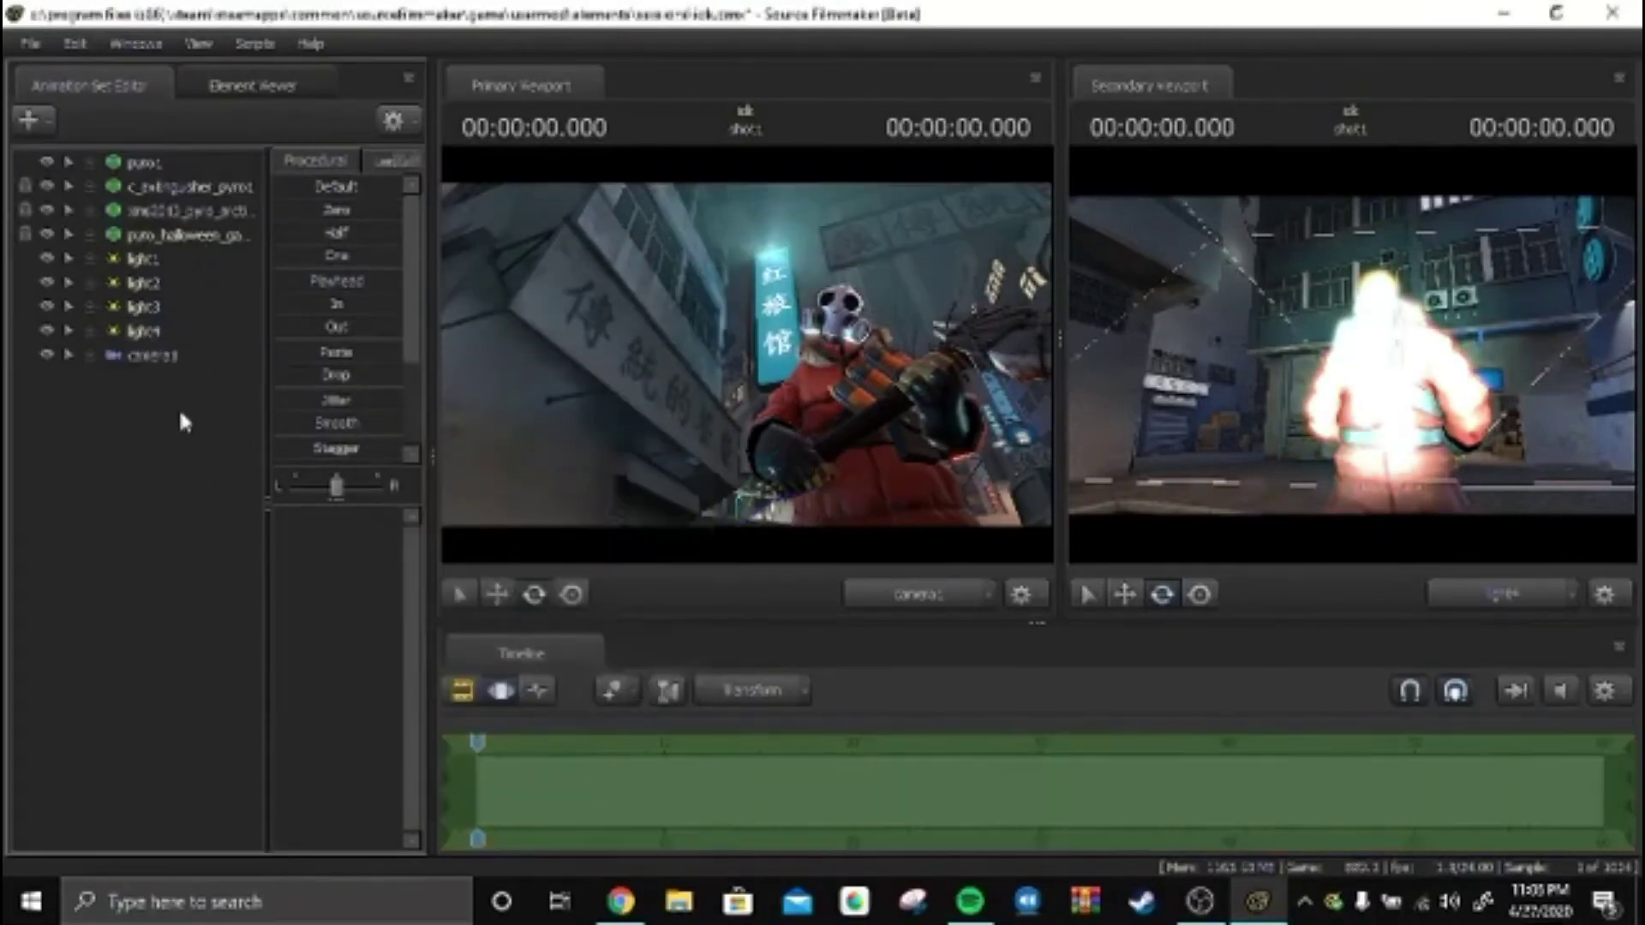
click(151, 355)
scroll(746, 360, up, 5)
scroll(745, 360, down, 2)
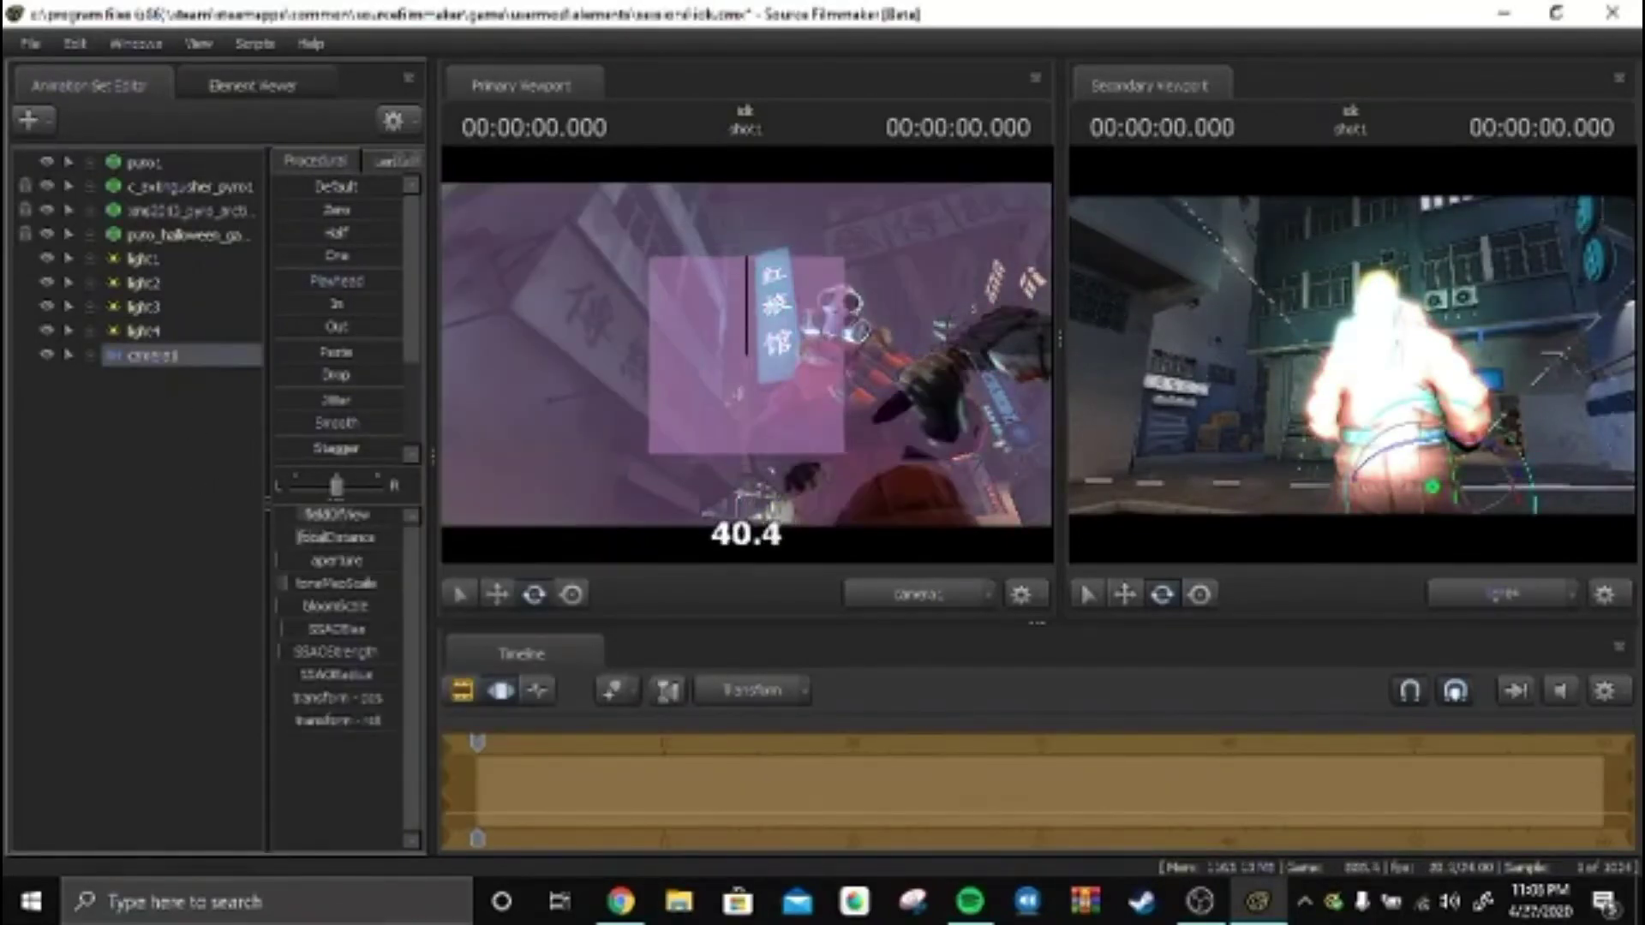
scroll(745, 360, down, 3)
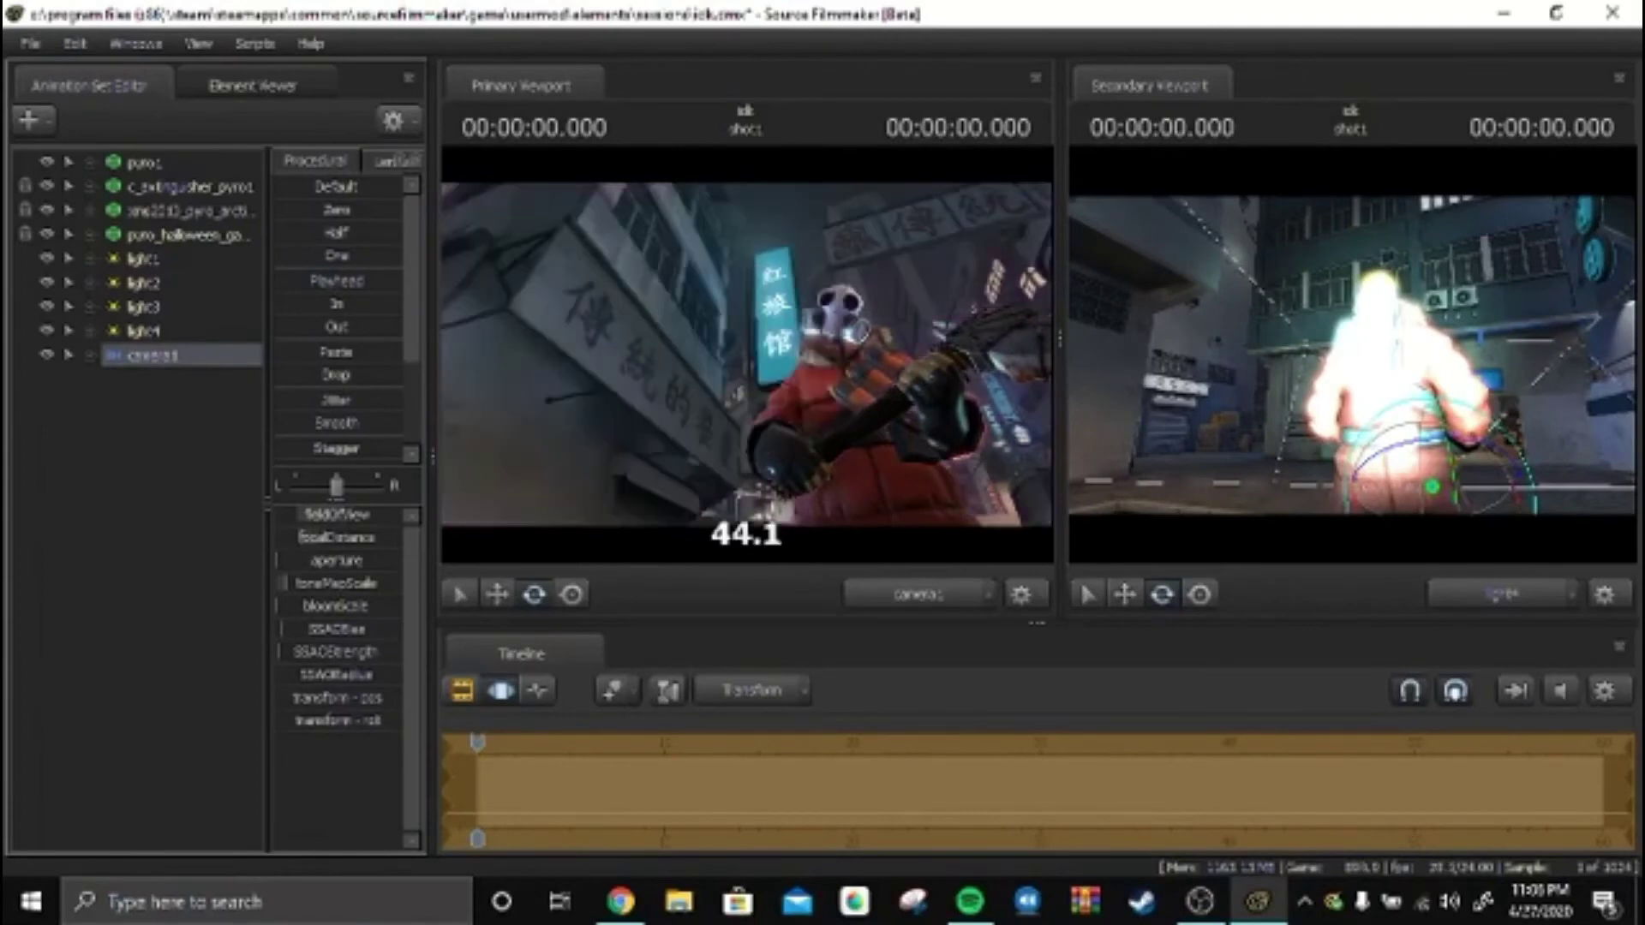
scroll(746, 360, down, 4)
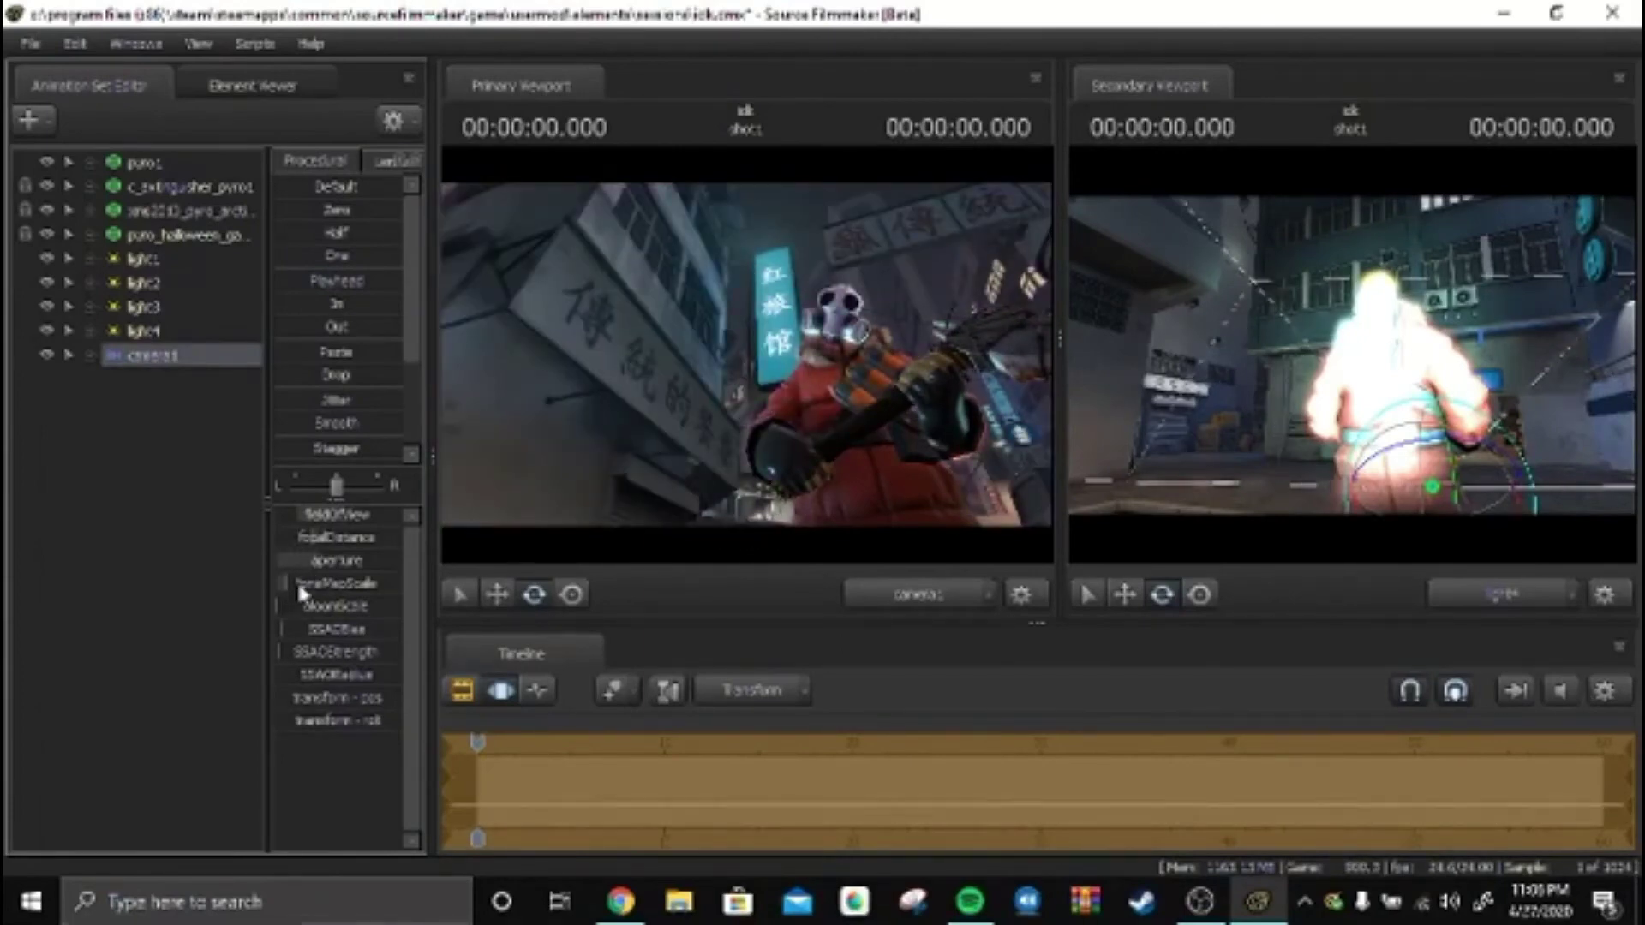
drag(267, 565, 144, 565)
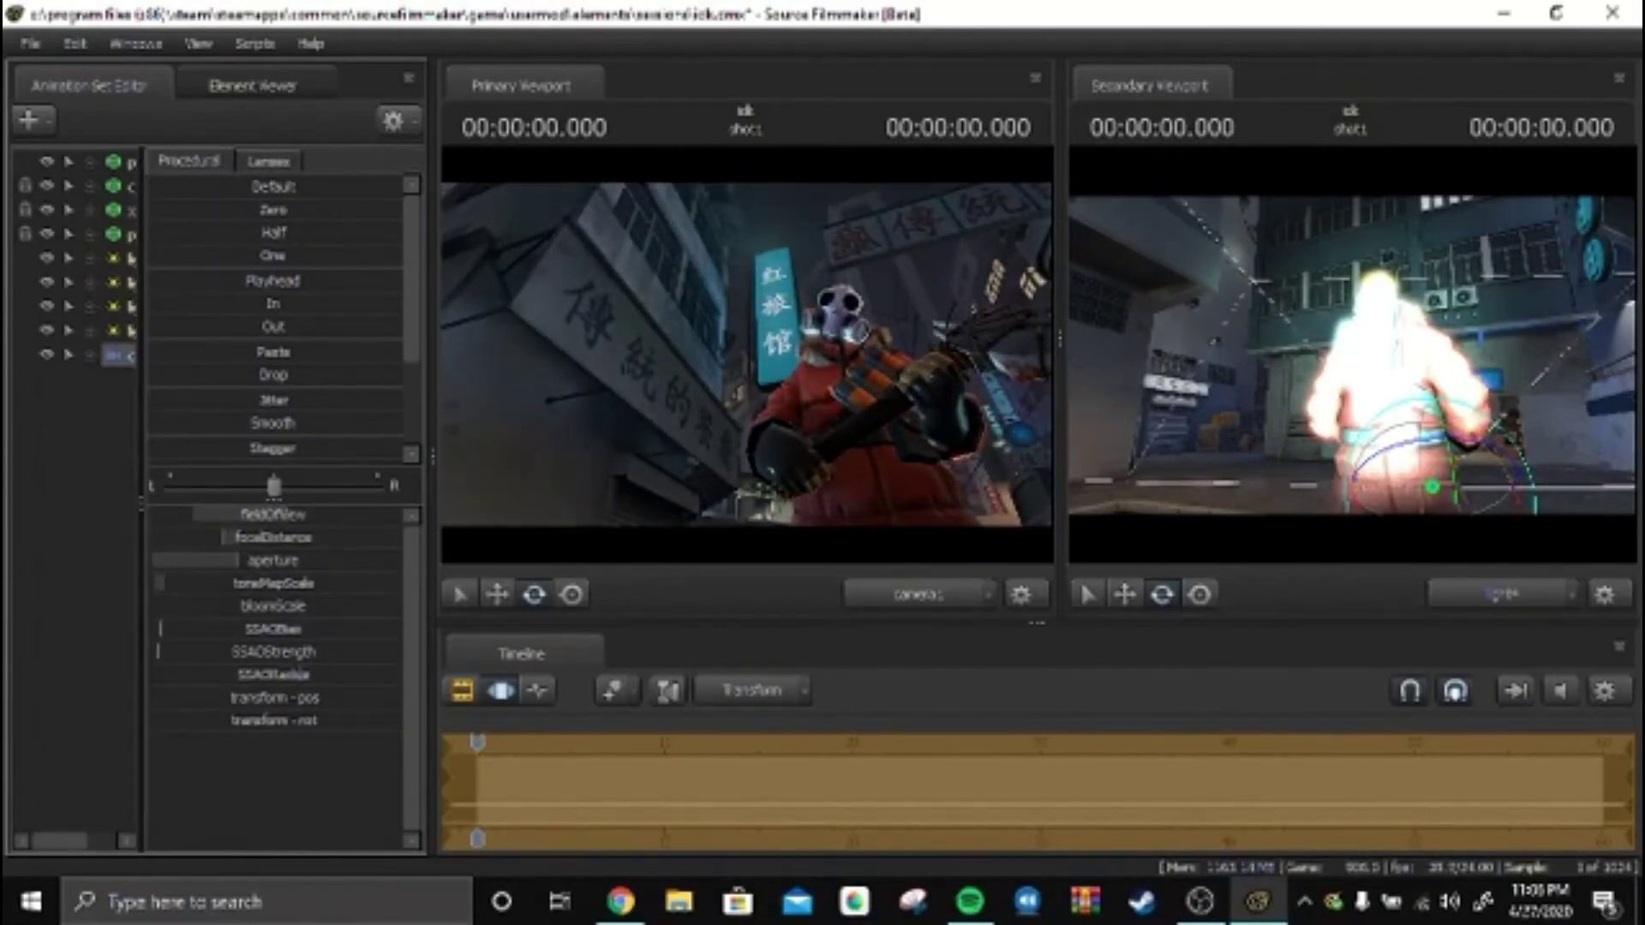
click(464, 690)
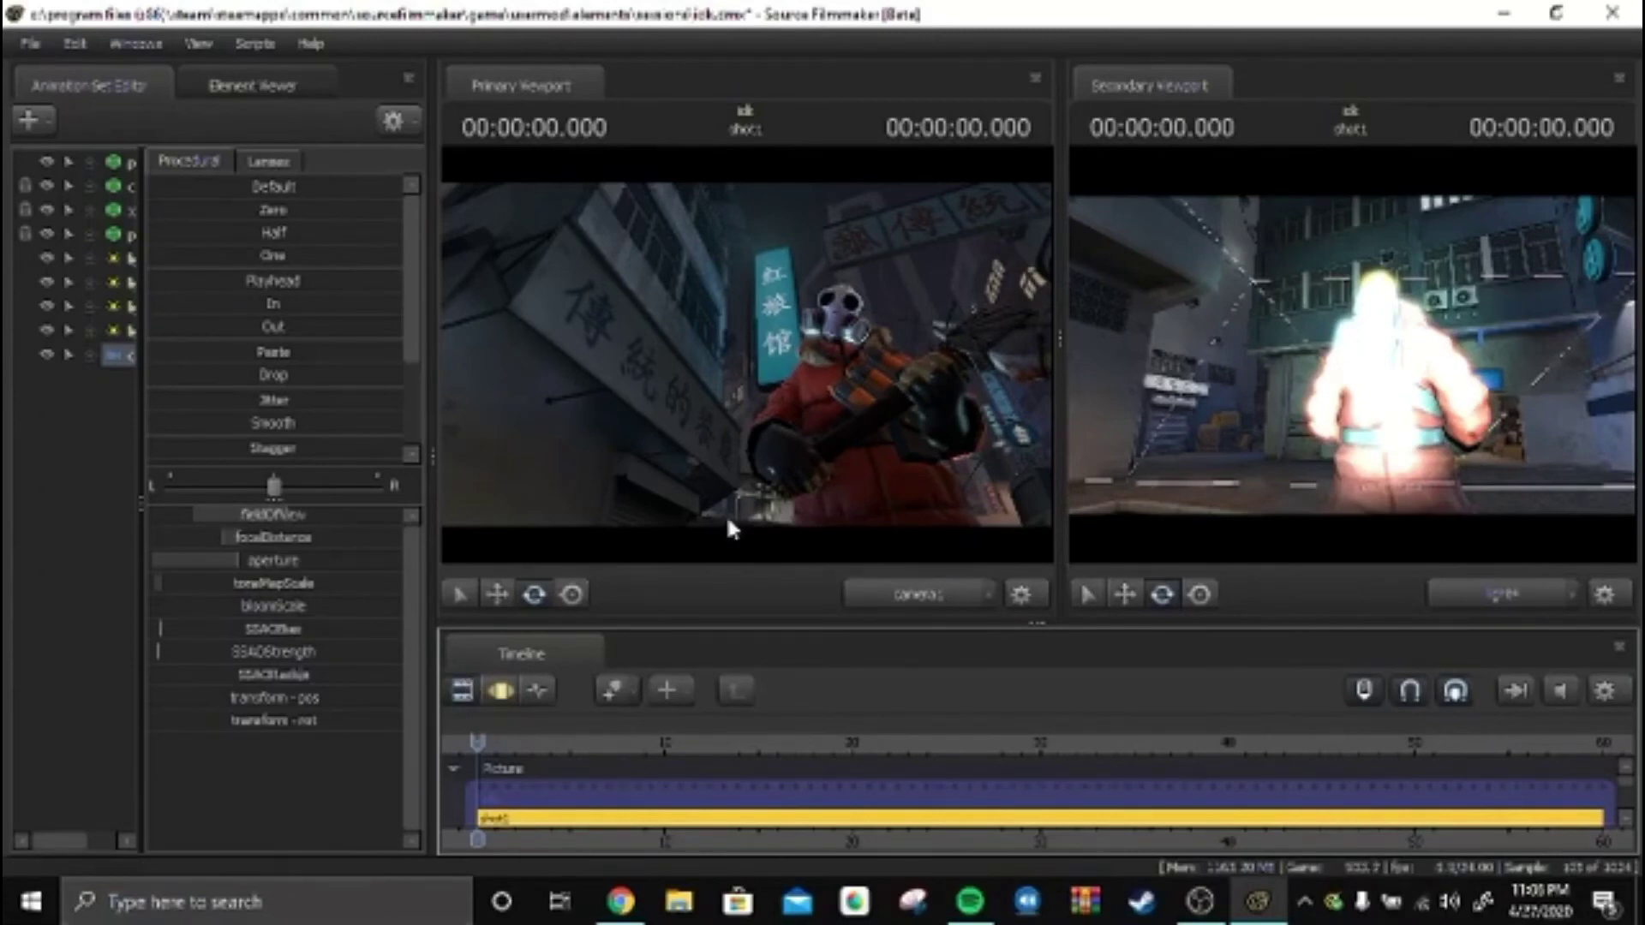
click(501, 691)
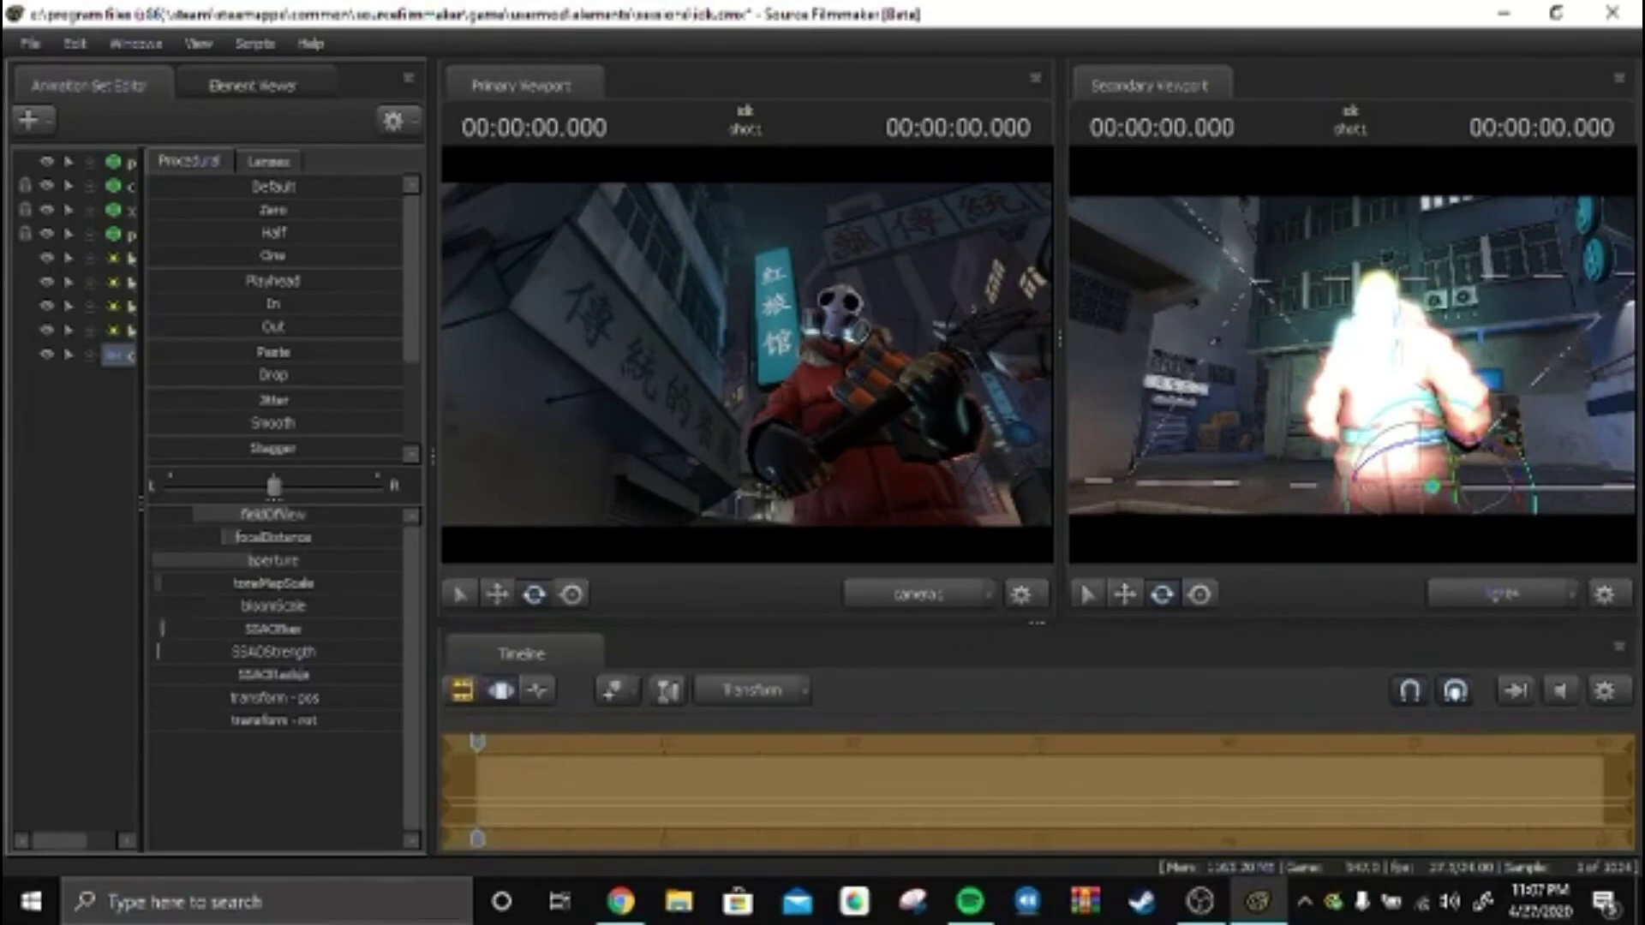
drag(142, 502, 251, 502)
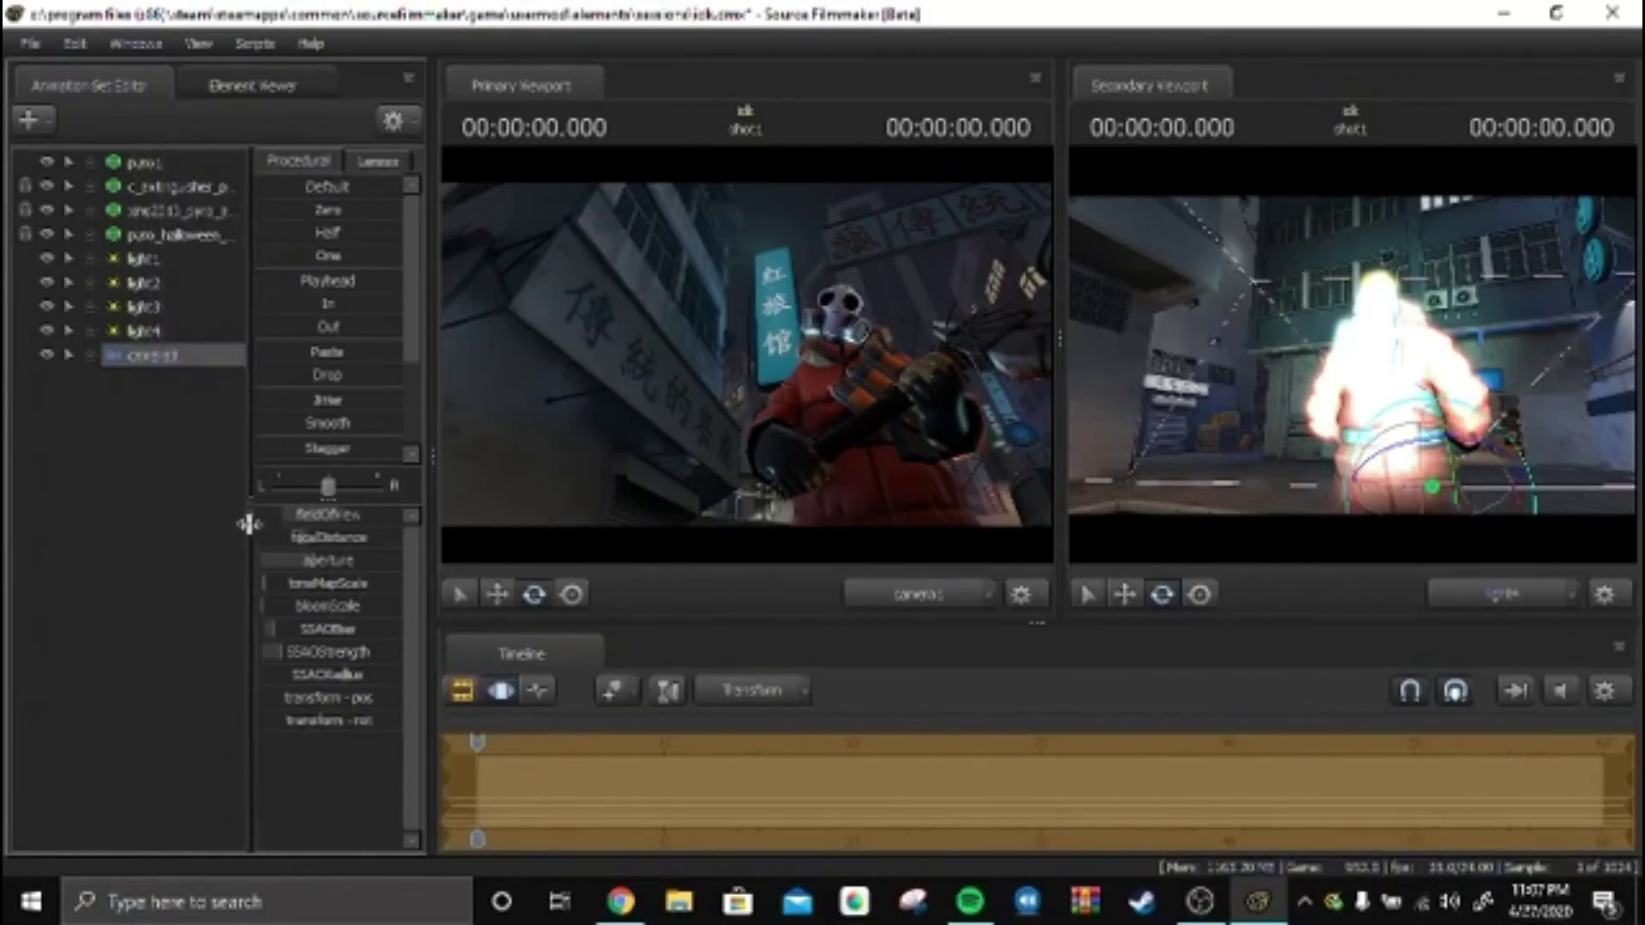
Step: Review the scene view's render settings and close them
right_click(601, 376)
mouse_move(669, 478)
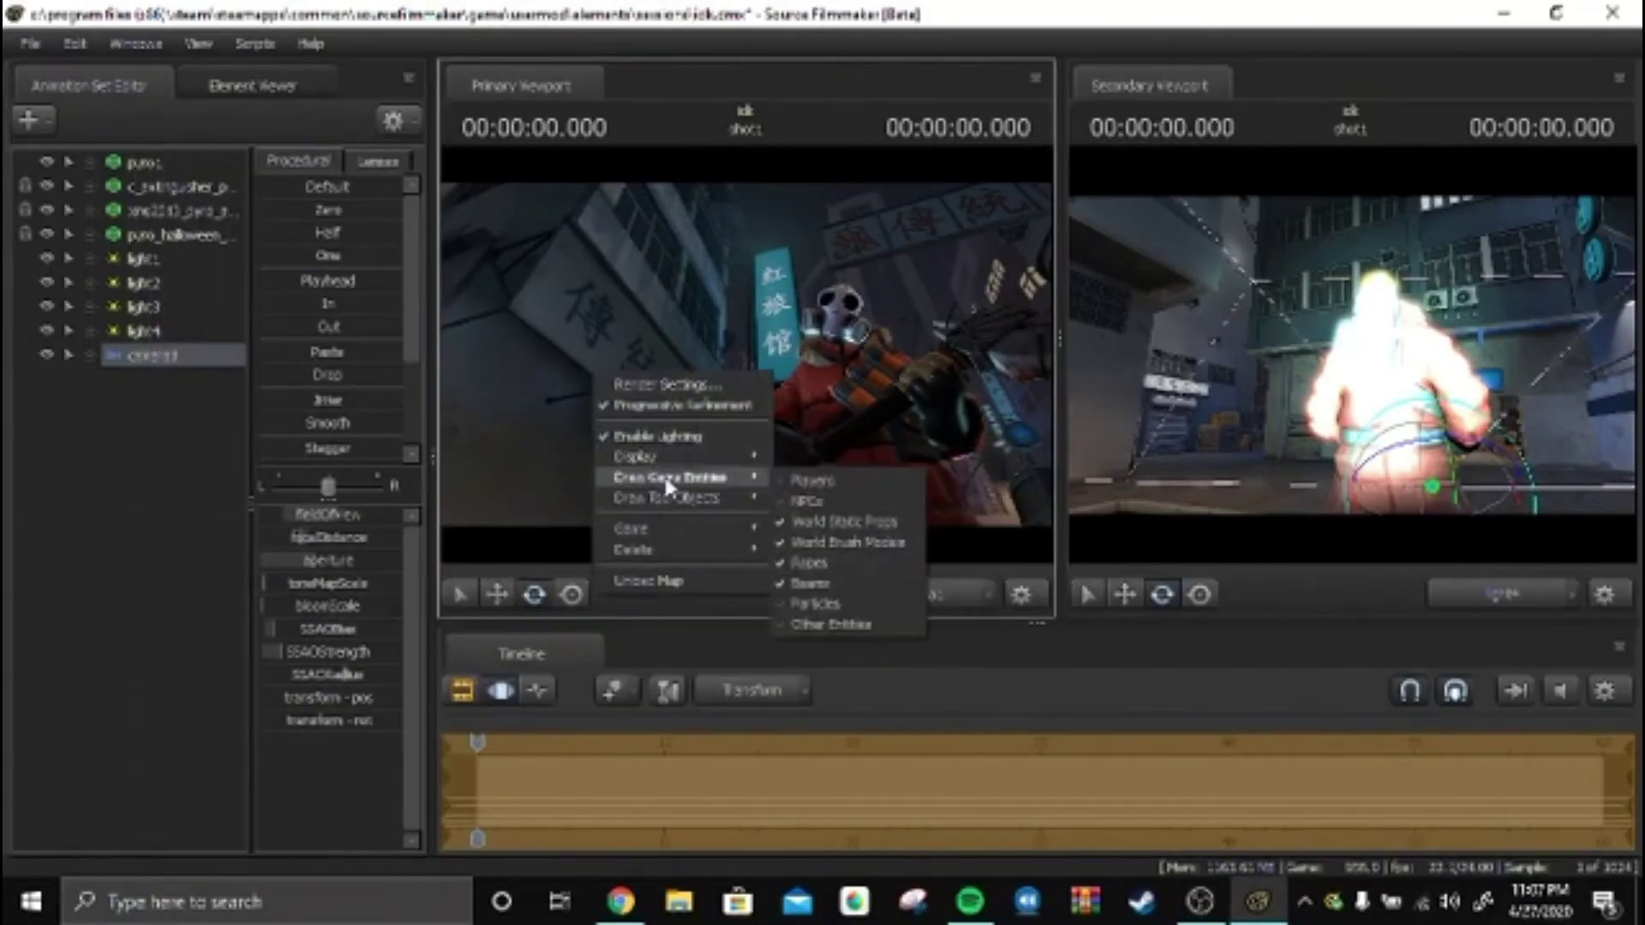
click(657, 386)
click(875, 572)
click(28, 43)
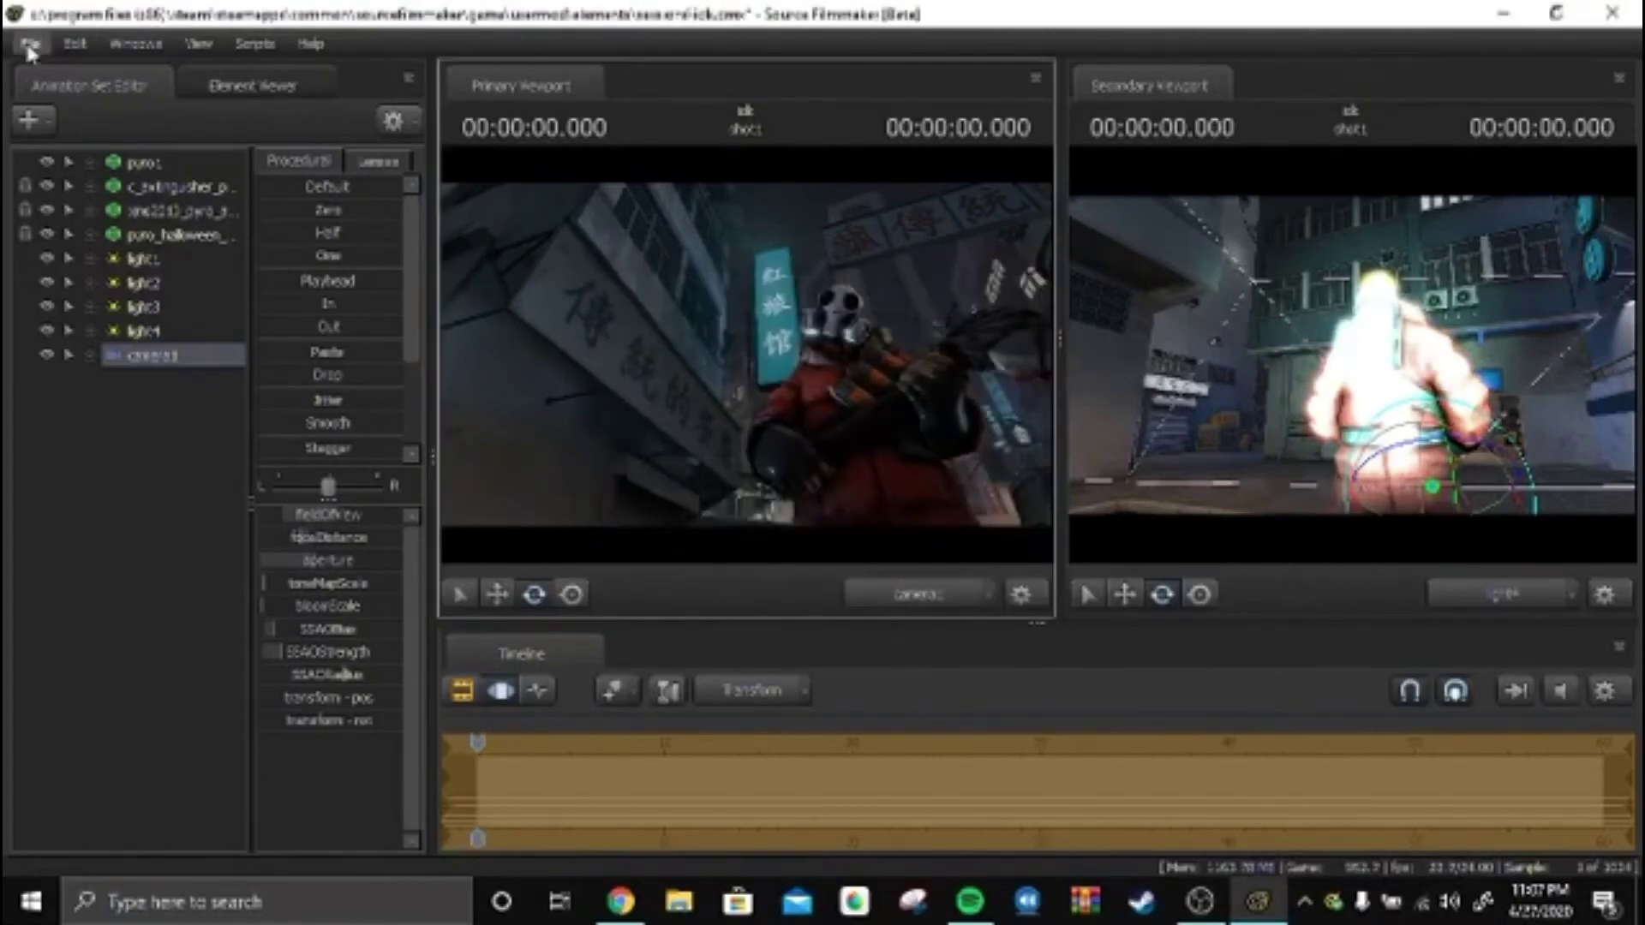
Step: Export the poster as 'pyro' at 1920×1080 without saving the session, starting the render
click(90, 307)
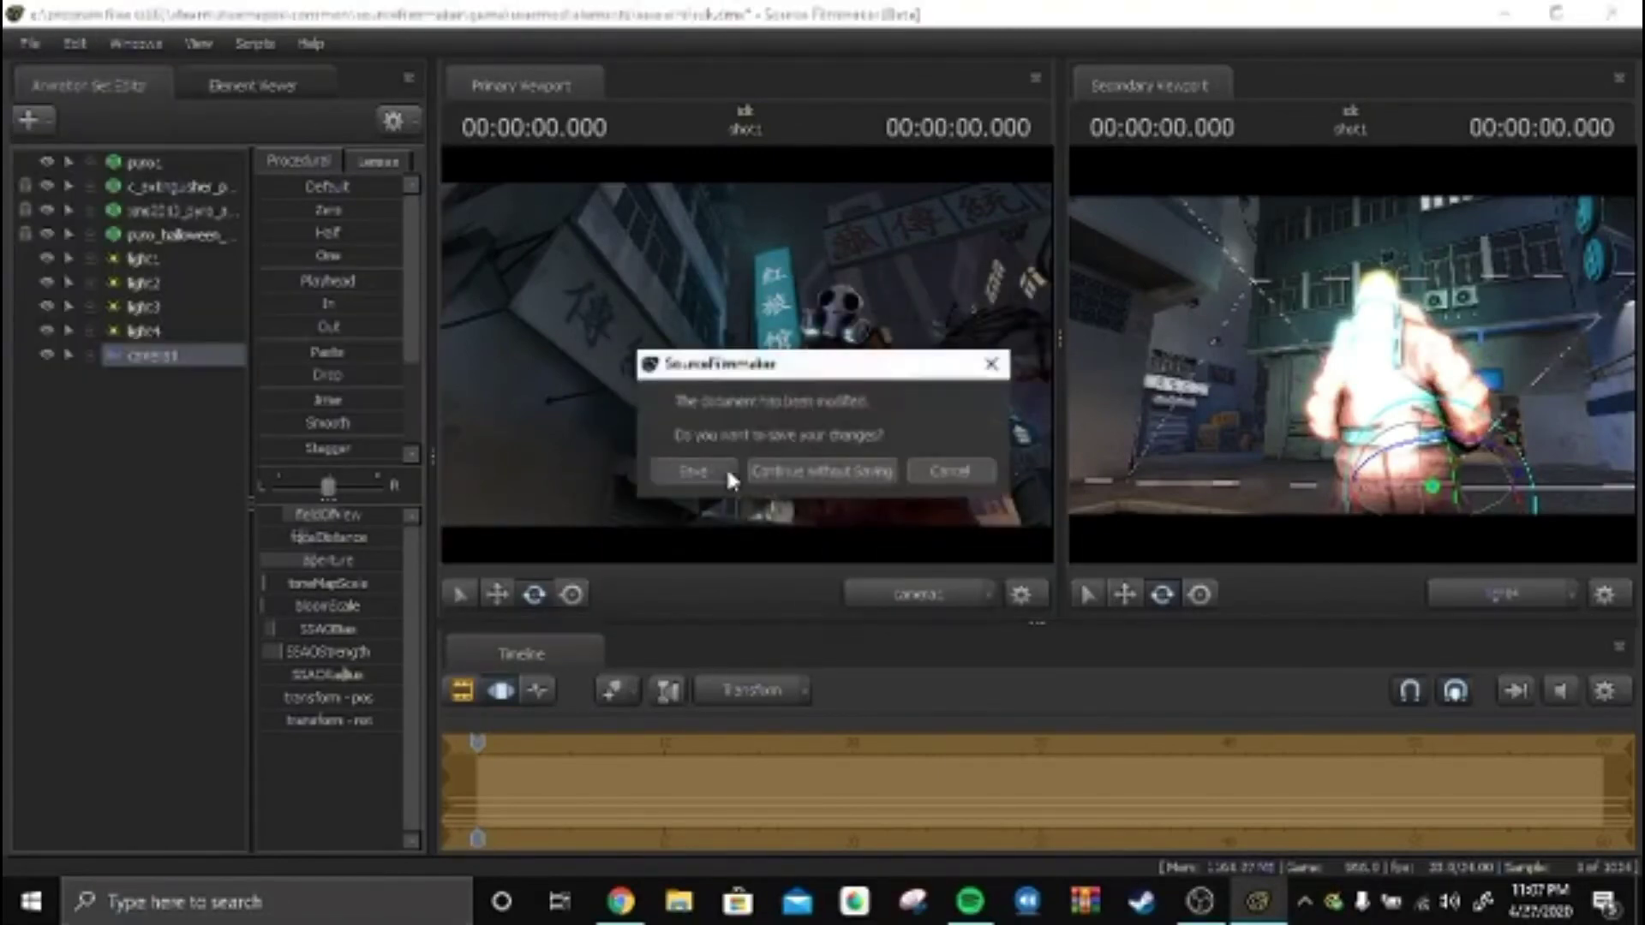
click(700, 470)
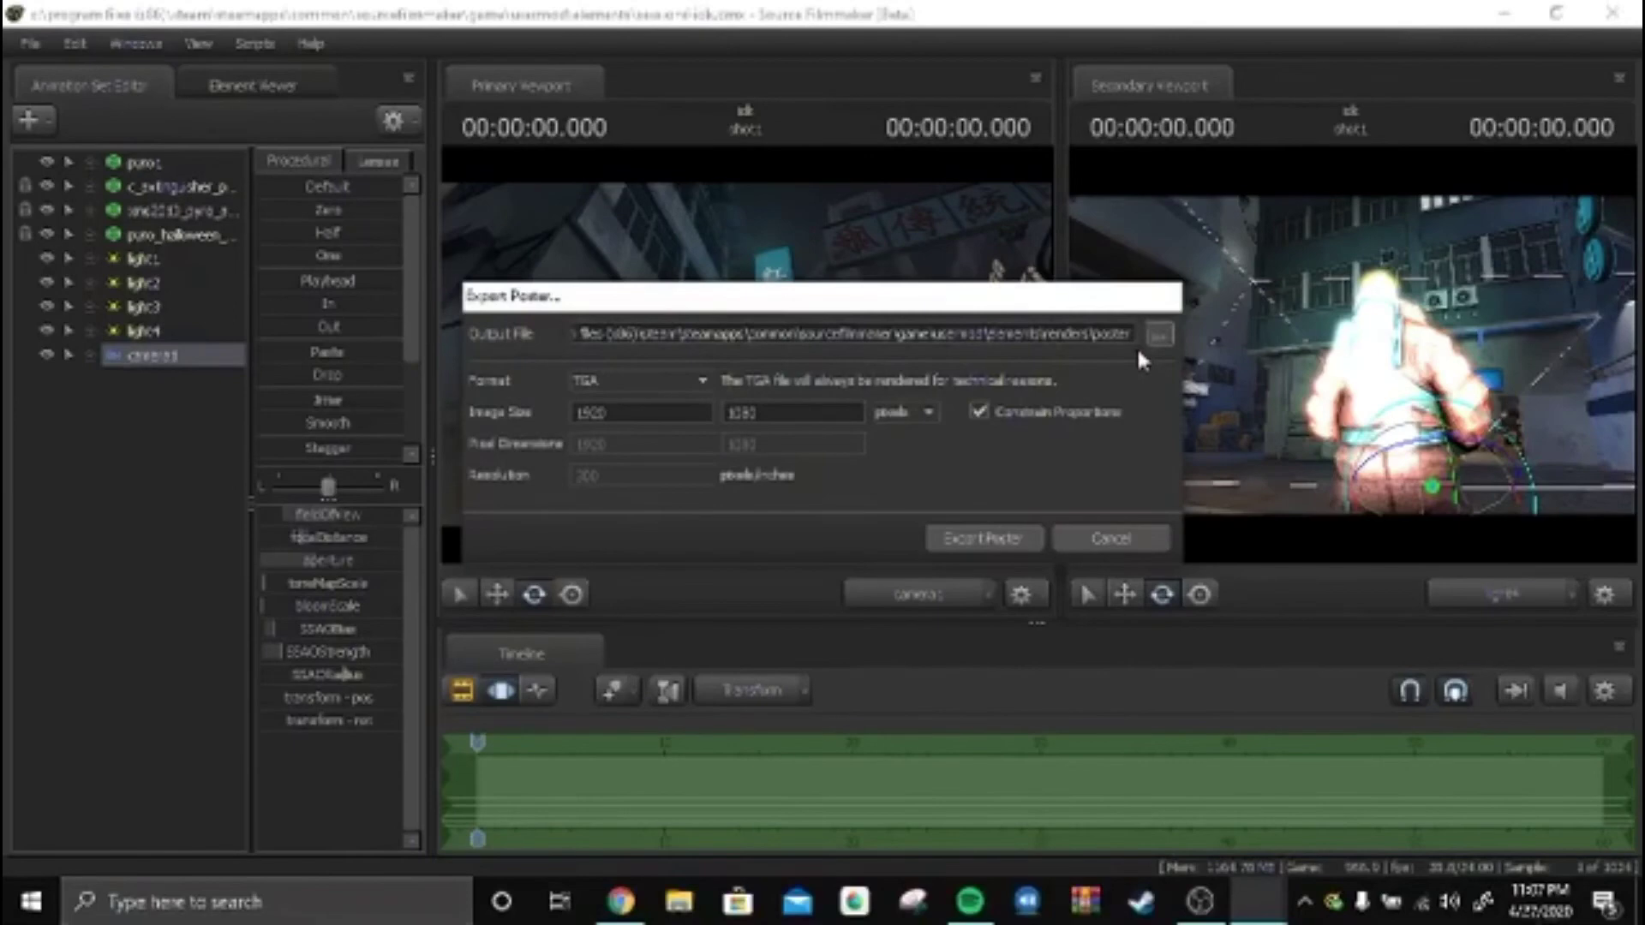
click(1157, 334)
text(pyro)
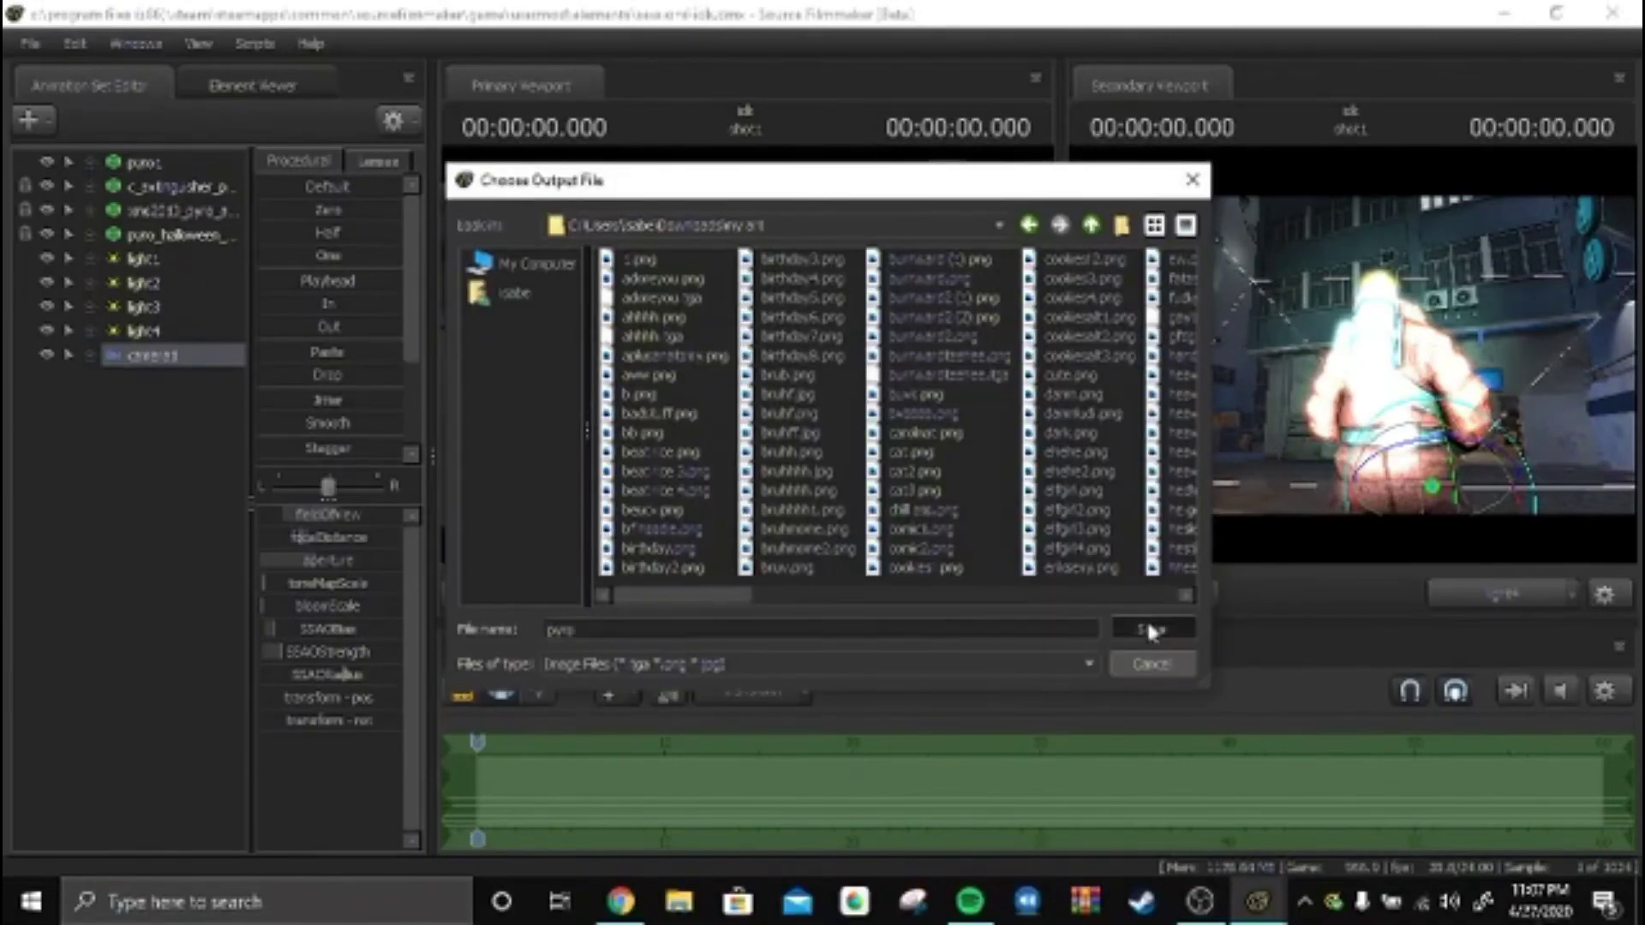
click(1150, 628)
click(643, 382)
click(643, 412)
click(977, 540)
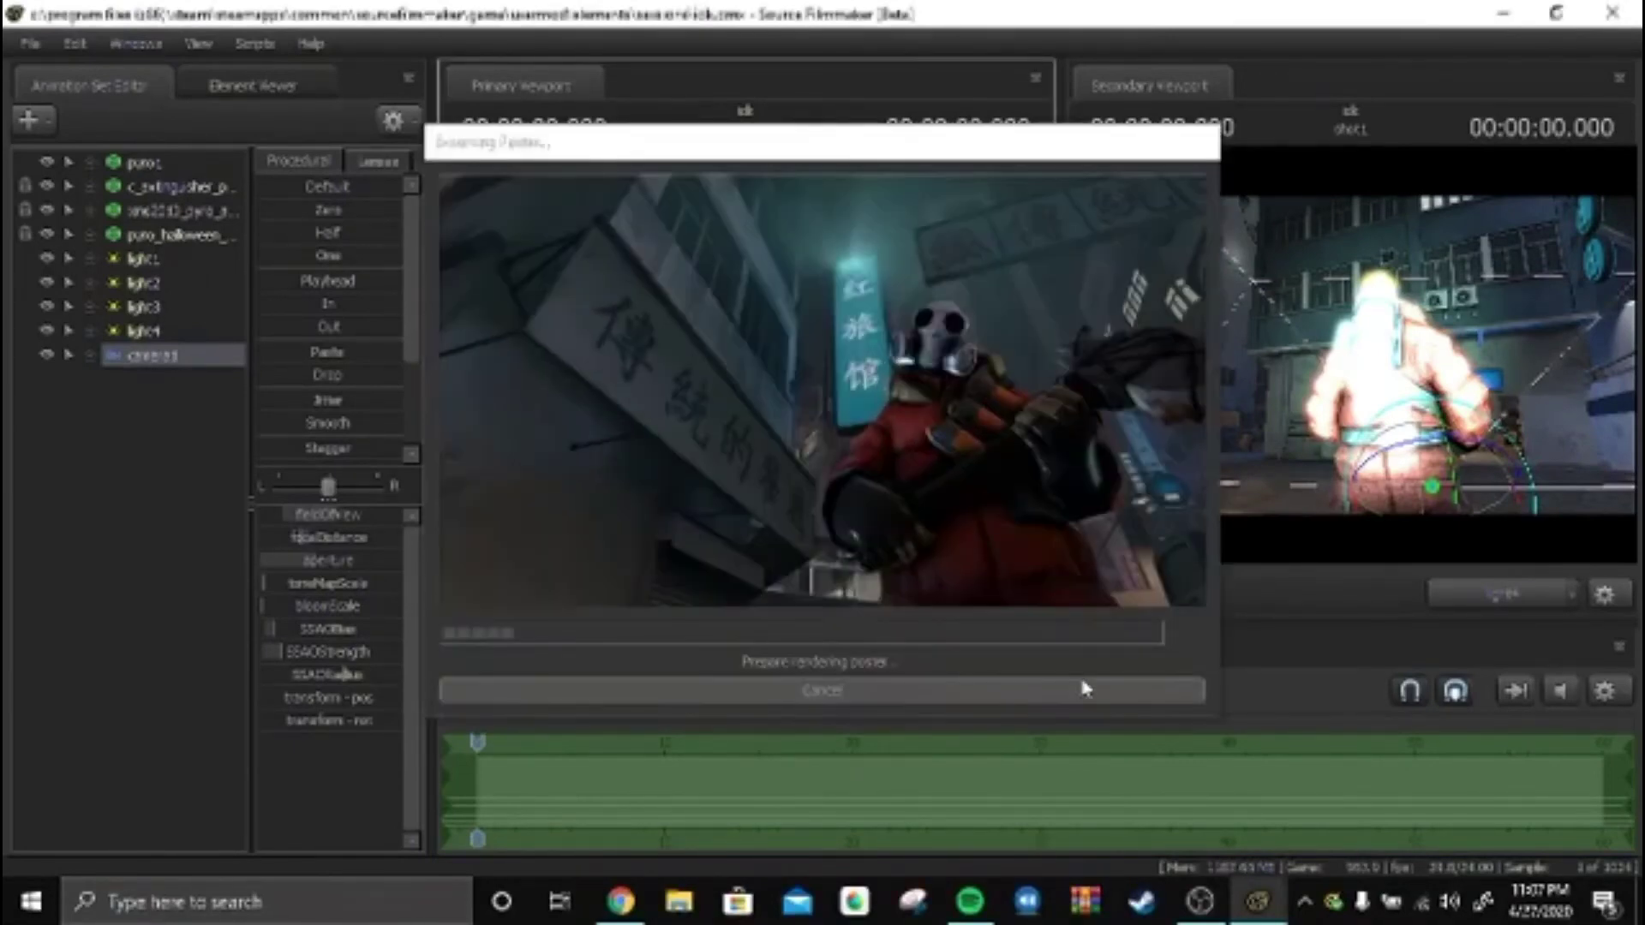